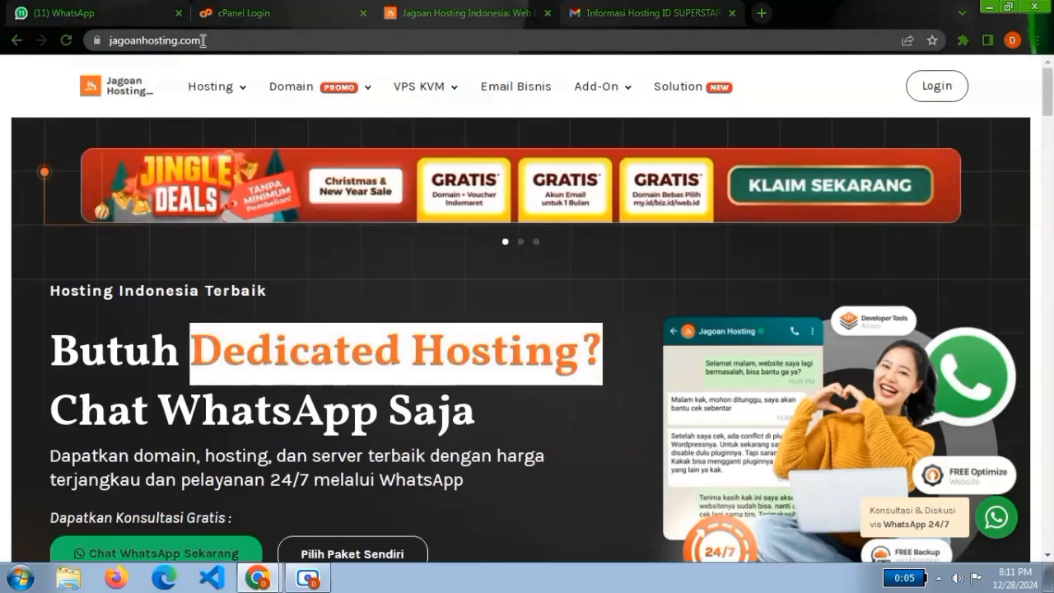
# Look through the Hosting, Domain, VPS KVM and Add-On offerings on the Jagoan Hosting homepage.
pyautogui.moveTo(202, 40); pyautogui.dragTo(105, 47)
pyautogui.click(138, 147)
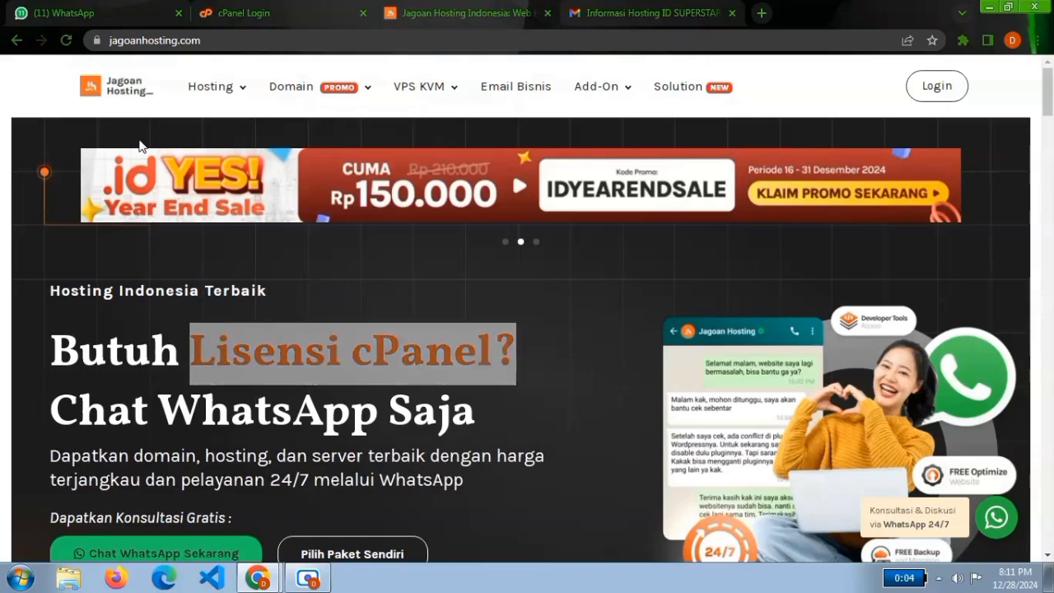
pyautogui.moveTo(251, 107)
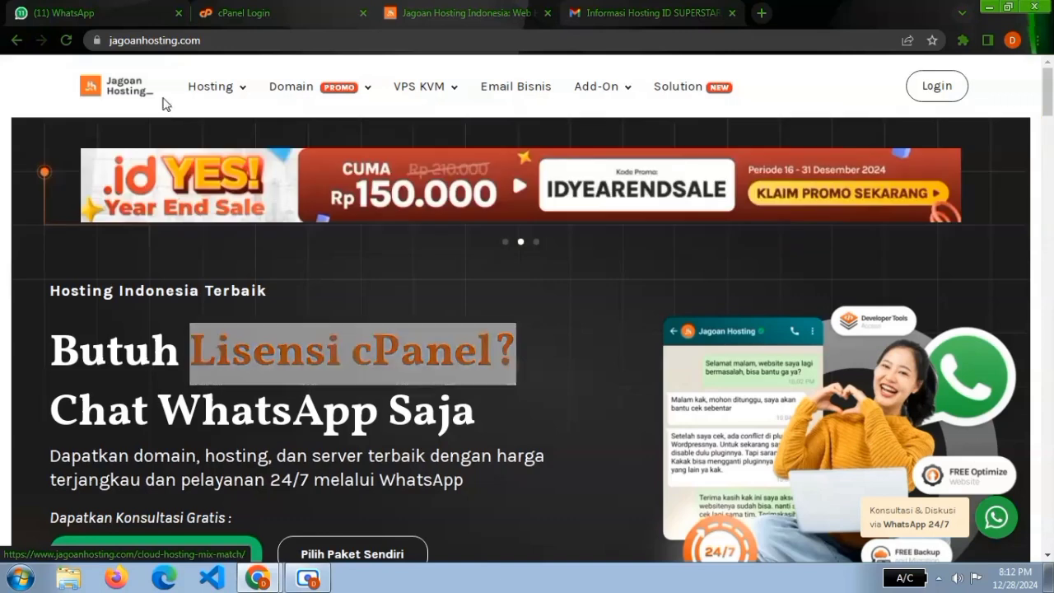
pyautogui.moveTo(277, 93)
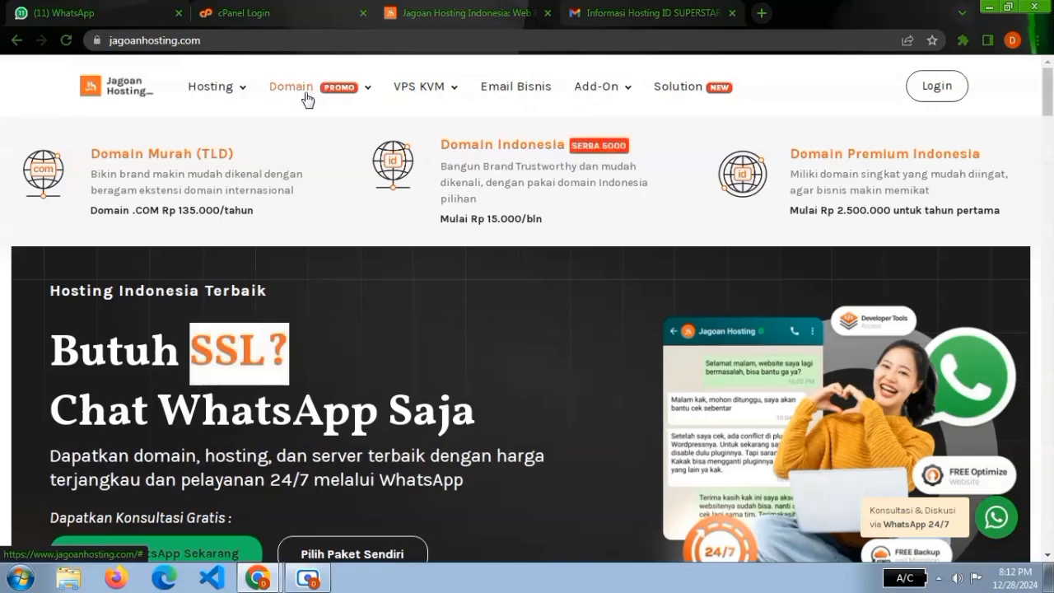
pyautogui.moveTo(416, 91)
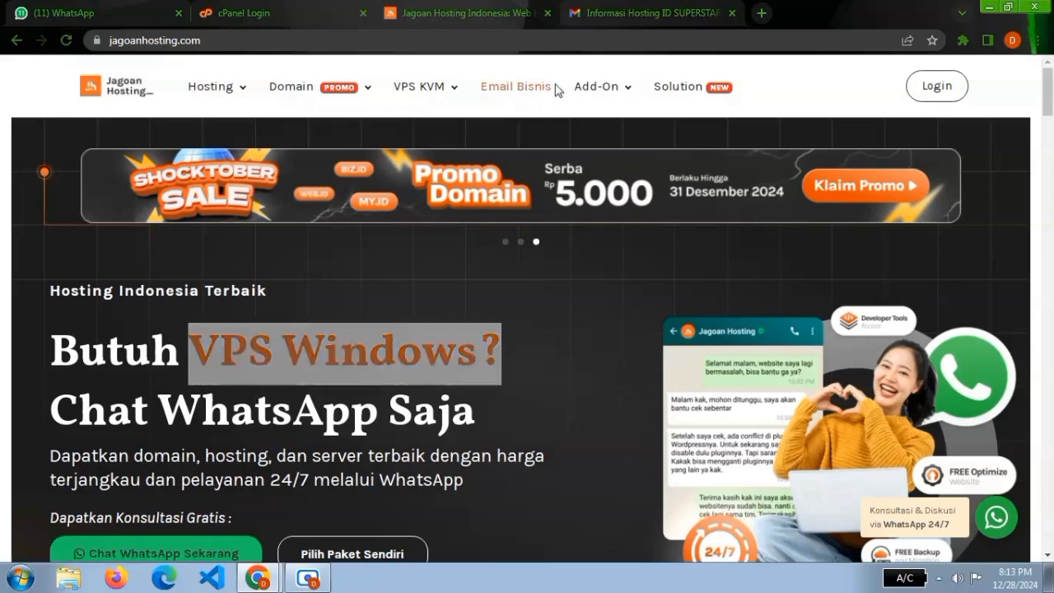
pyautogui.moveTo(588, 87)
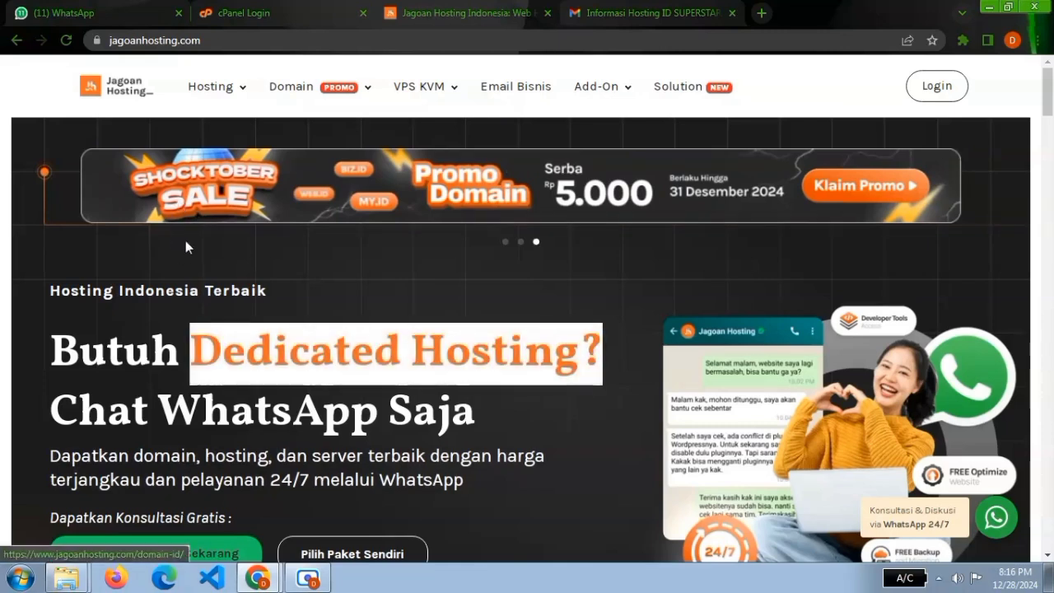
# Open the Web Hosting Murah Indonesia page and view its ICON, SUPERSTAR and LEGEND plans.
pyautogui.moveTo(208, 92)
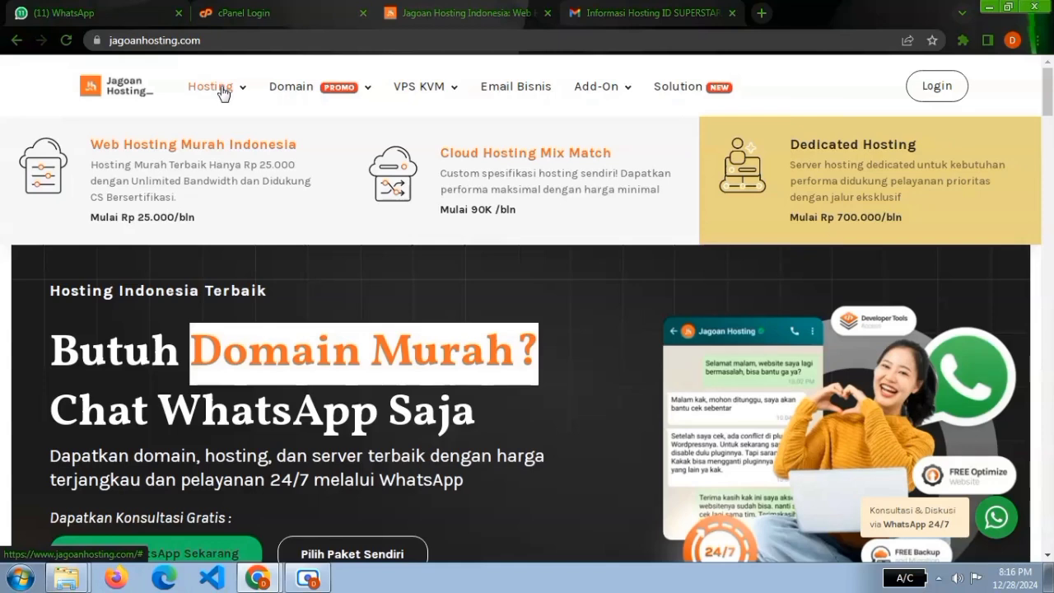
pyautogui.click(171, 179)
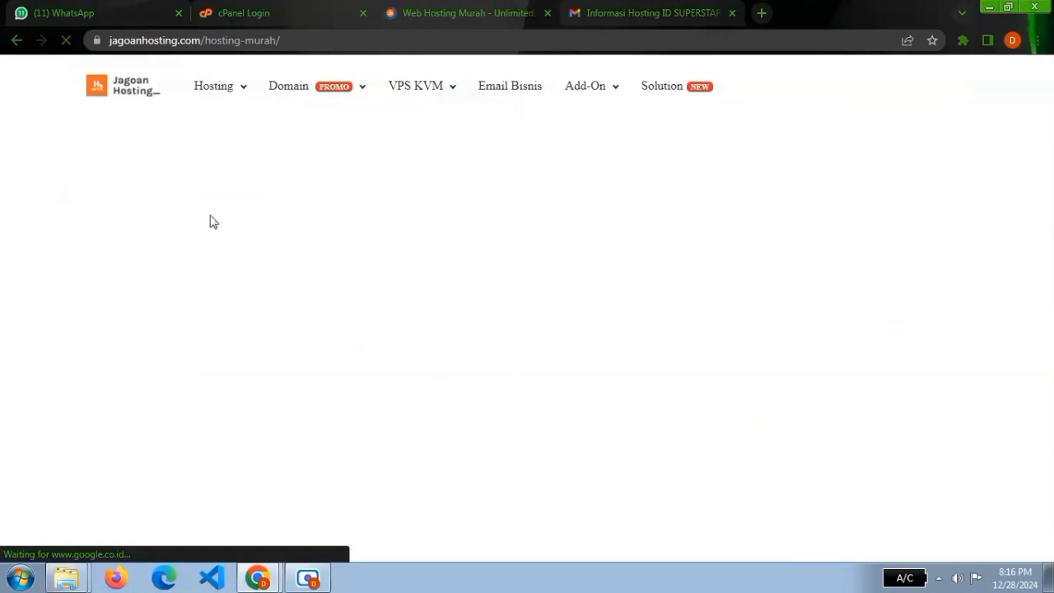
pyautogui.scroll(-1, 412, 258)
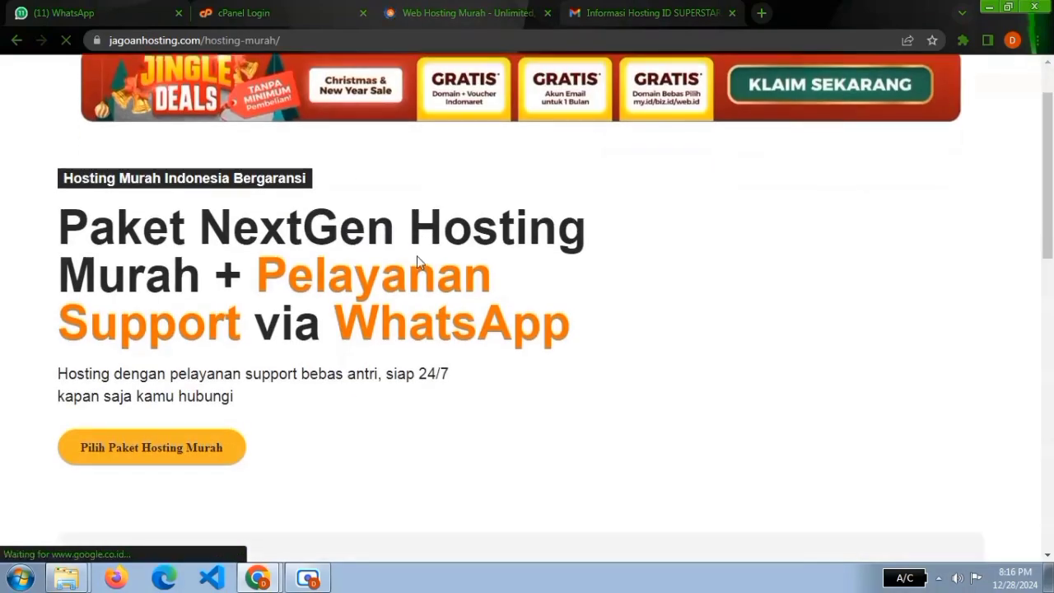
pyautogui.scroll(-10, 417, 261)
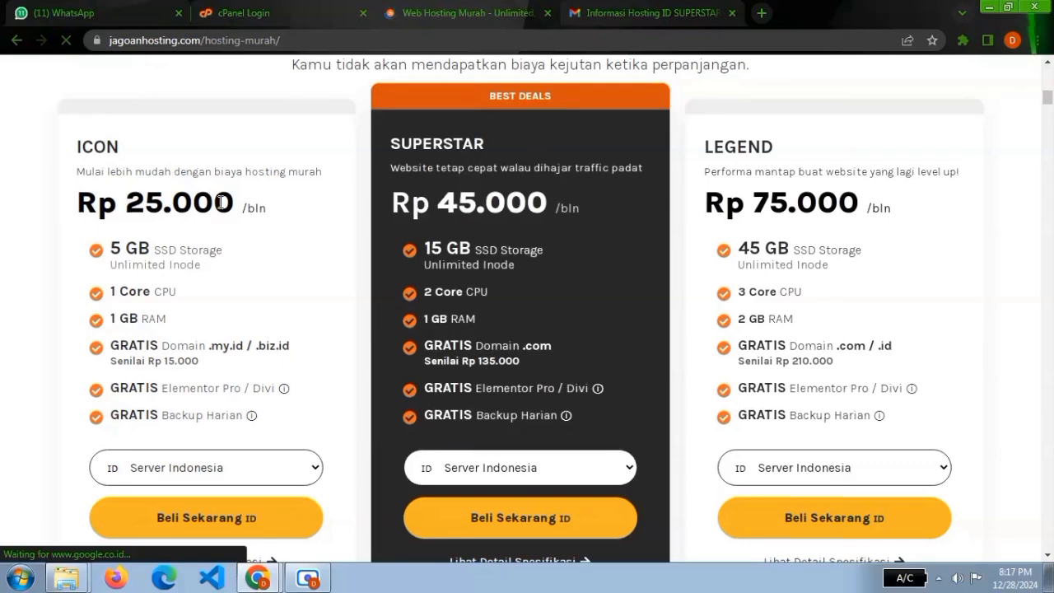
pyautogui.scroll(-1, 234, 187)
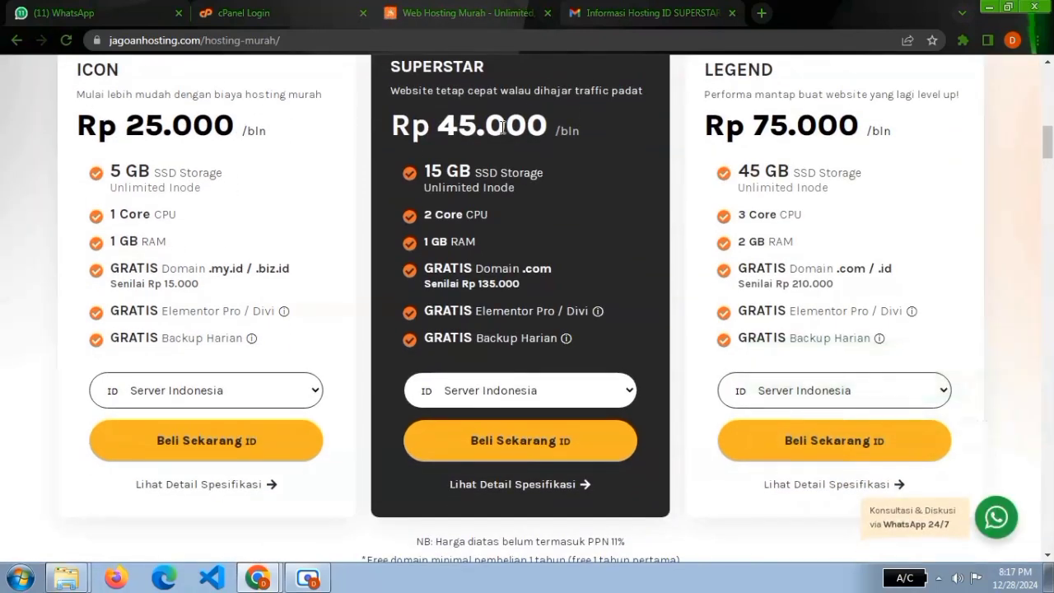
pyautogui.scroll(1, 500, 128)
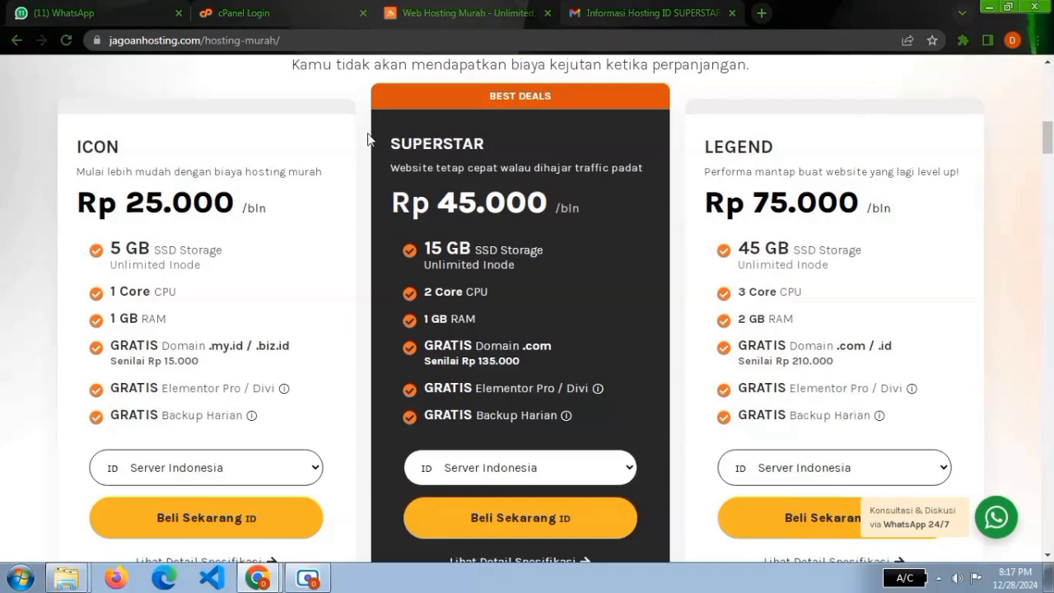
# Compare the feature lists of the ICON, SUPERSTAR and LEGEND hosting plans.
pyautogui.scroll(-1, 368, 140)
pyautogui.moveTo(107, 175); pyautogui.dragTo(287, 334)
pyautogui.click(288, 334)
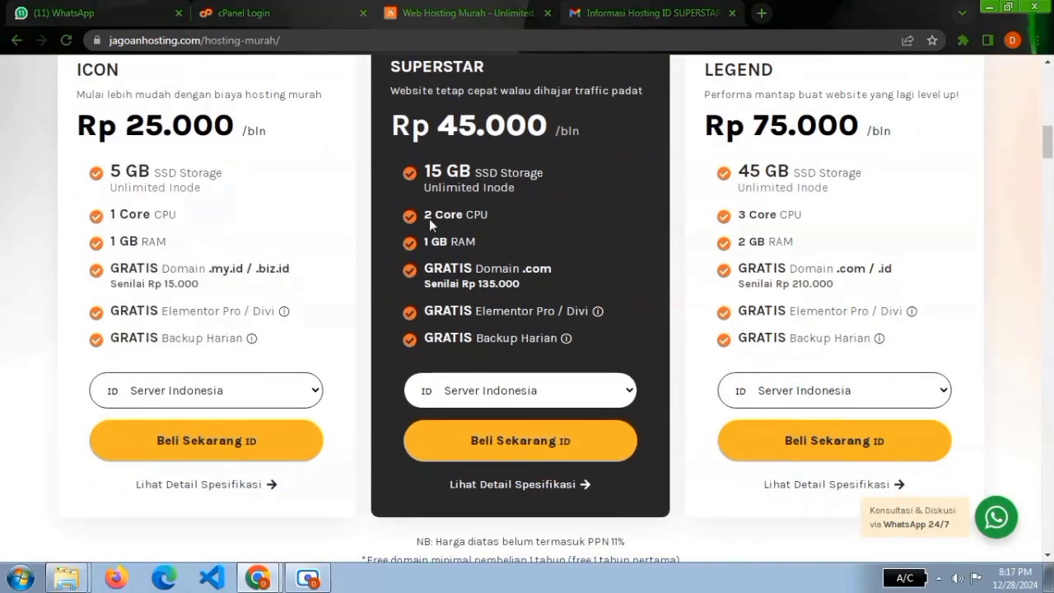
pyautogui.moveTo(421, 174); pyautogui.dragTo(597, 338)
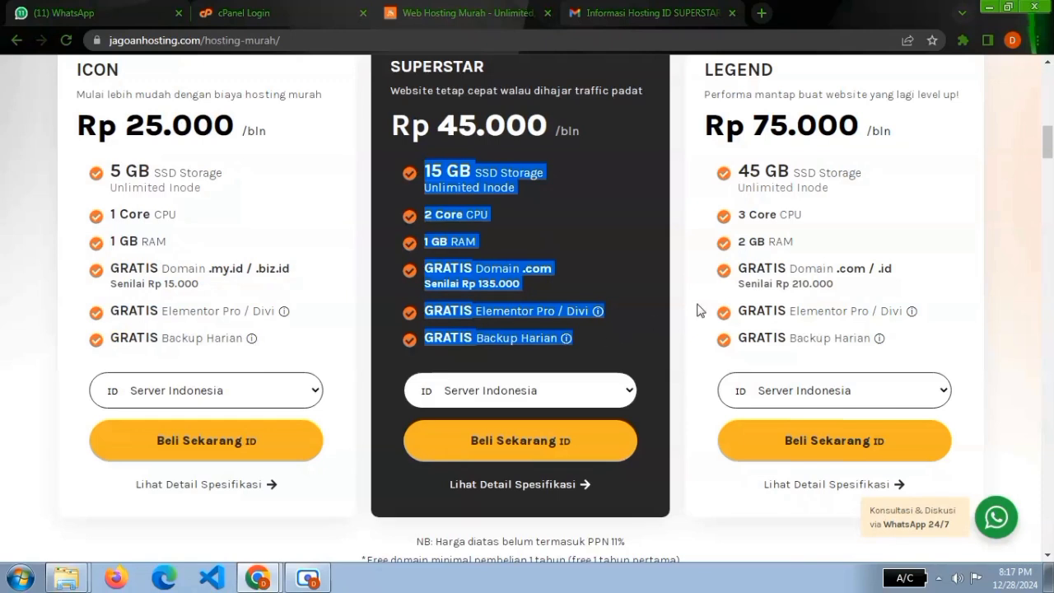
pyautogui.moveTo(735, 174); pyautogui.dragTo(951, 339)
pyautogui.click(957, 319)
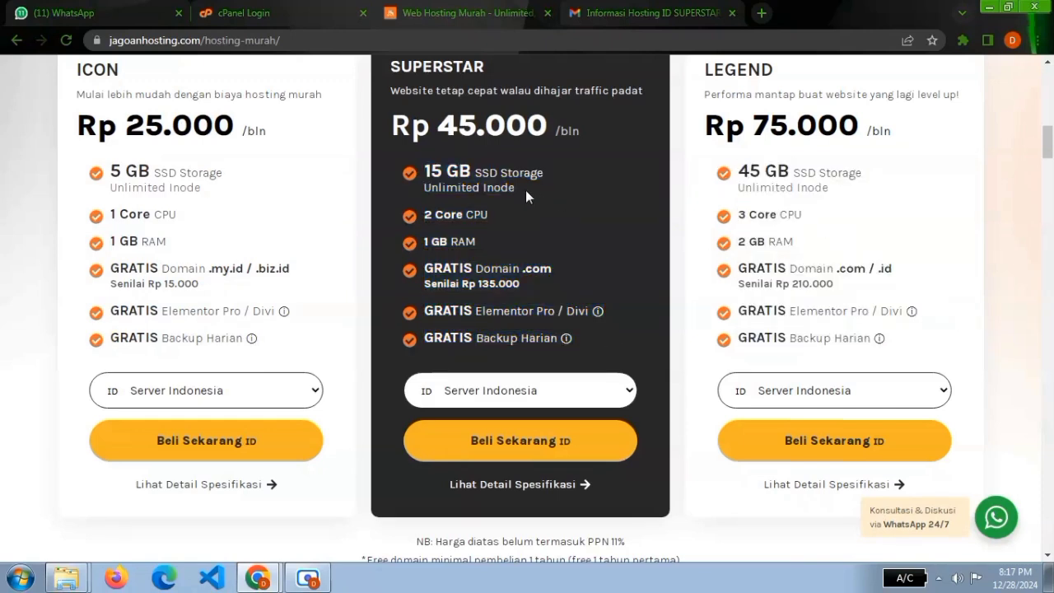
# Start an order for the SUPERSTAR hosting plan with Server Indonesia.
pyautogui.scroll(1, 524, 190)
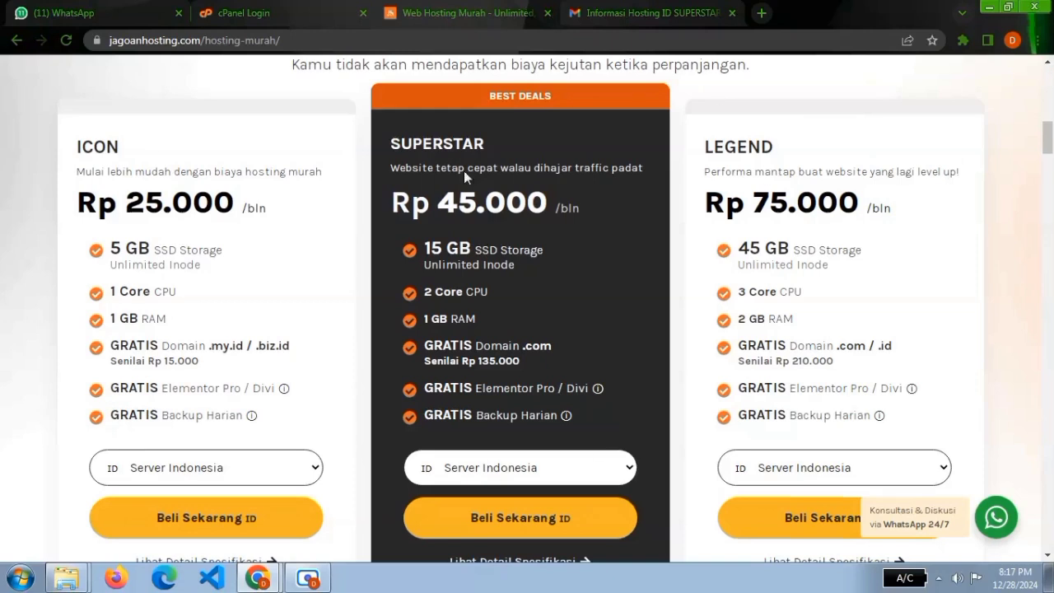
pyautogui.scroll(-2, 444, 317)
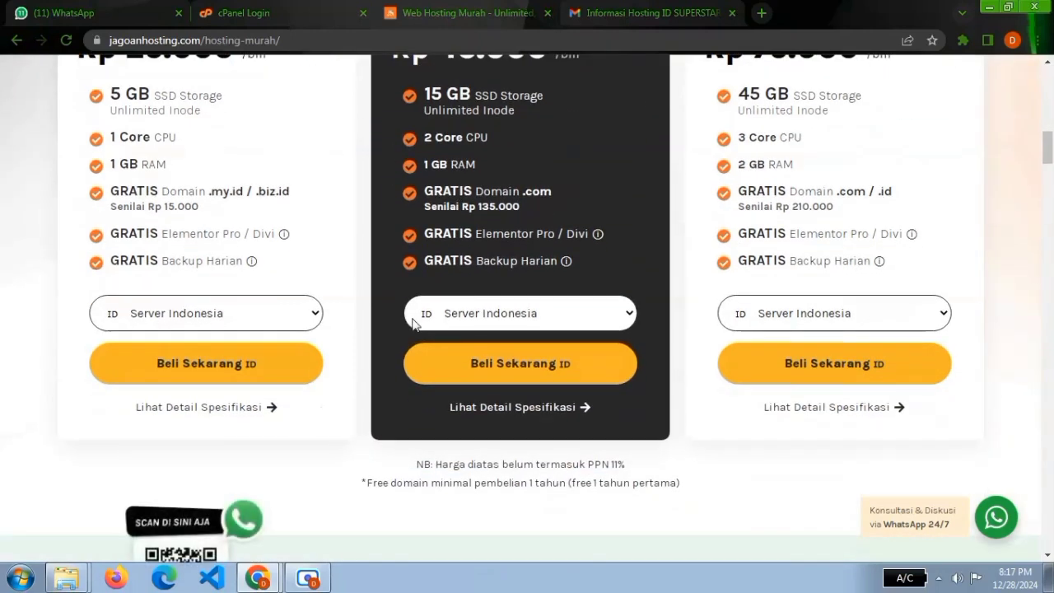
pyautogui.scroll(-1, 486, 158)
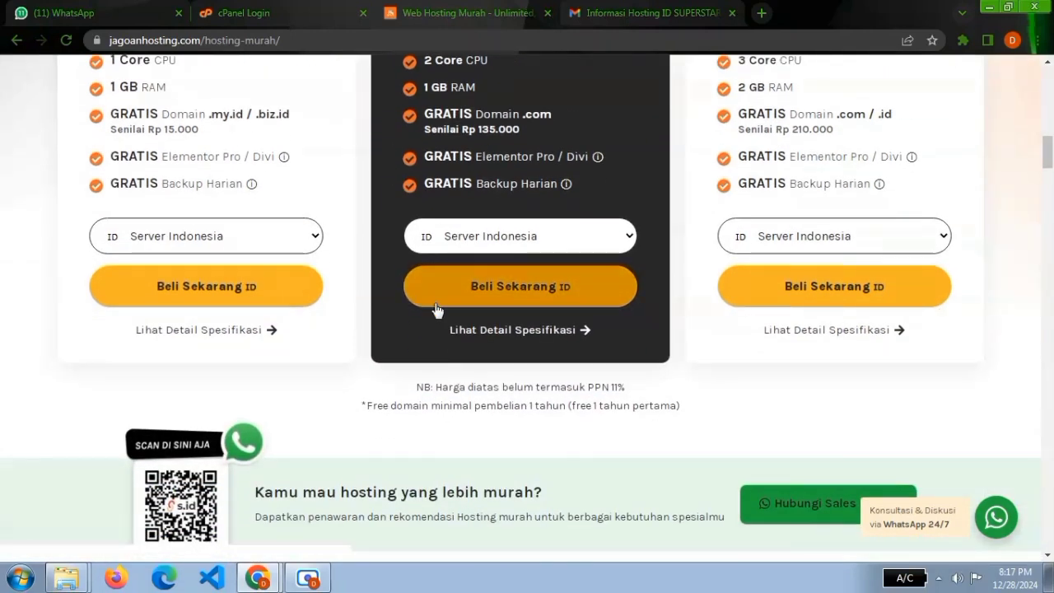
pyautogui.click(556, 293)
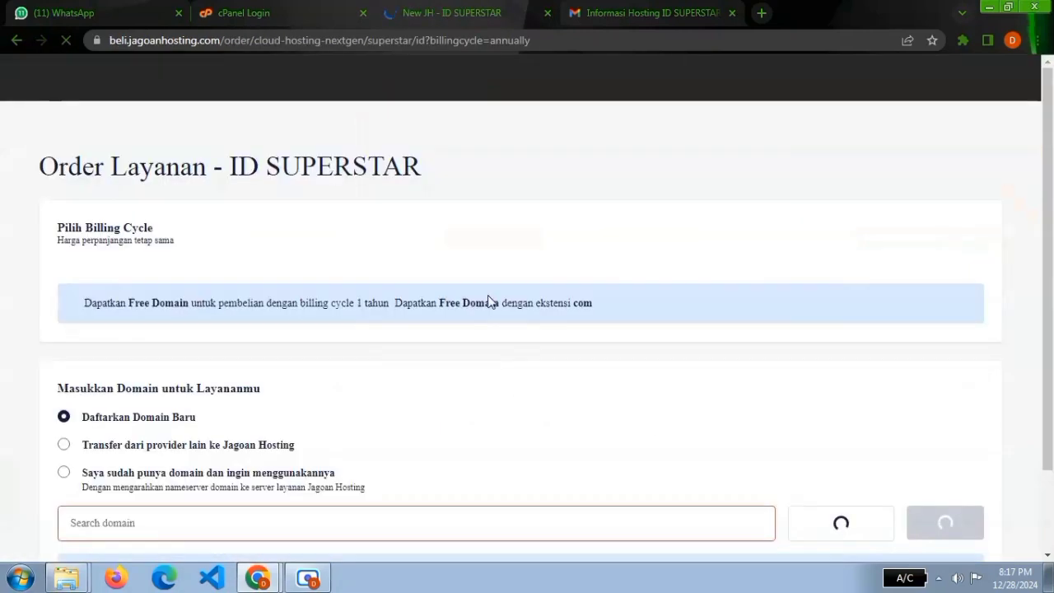
# Set the ID SUPERSTAR order's billing cycle to 1 Bulanan.
pyautogui.scroll(-1, 417, 225)
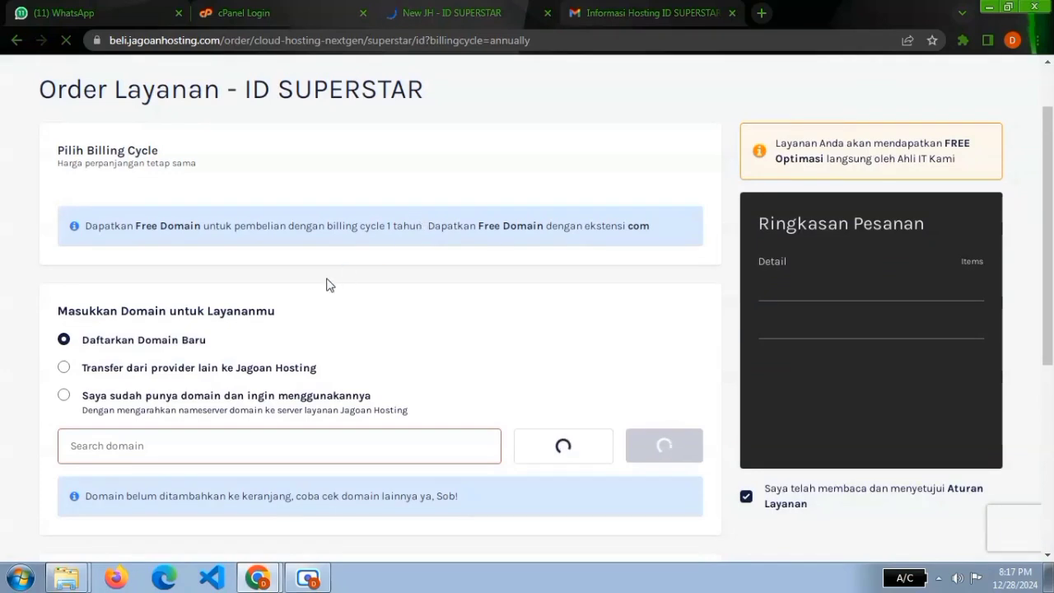
pyautogui.scroll(-3, 475, 235)
pyautogui.scroll(4, 477, 233)
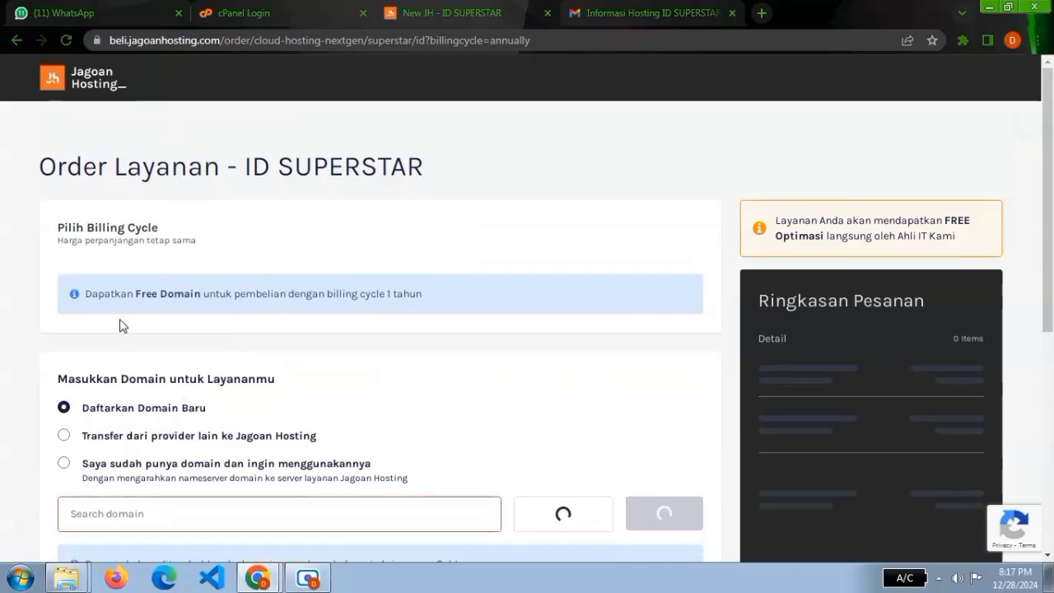
pyautogui.scroll(-2, 132, 345)
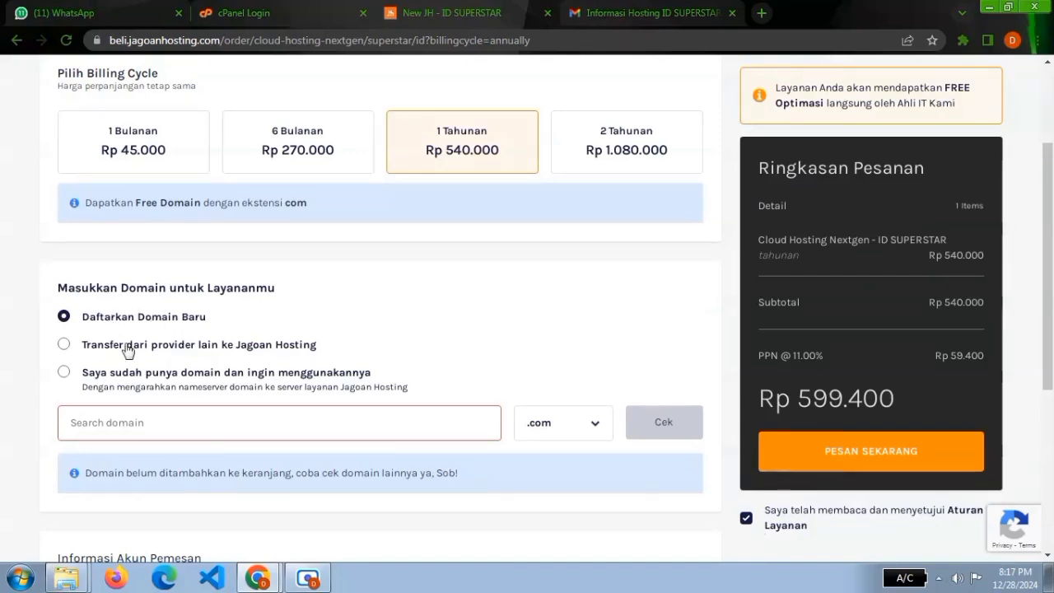
pyautogui.scroll(1, 157, 346)
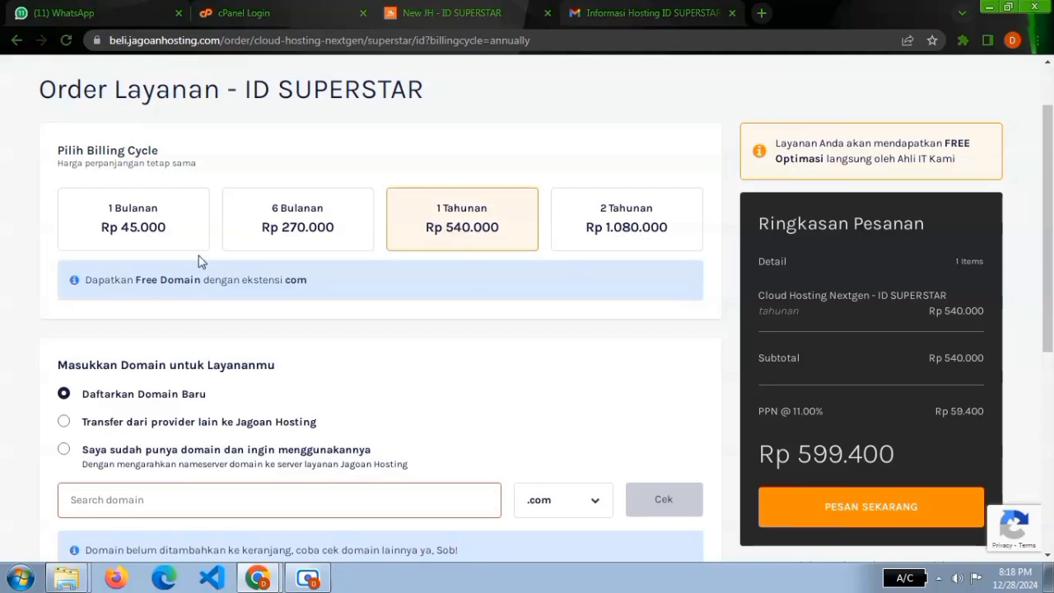
pyautogui.click(116, 218)
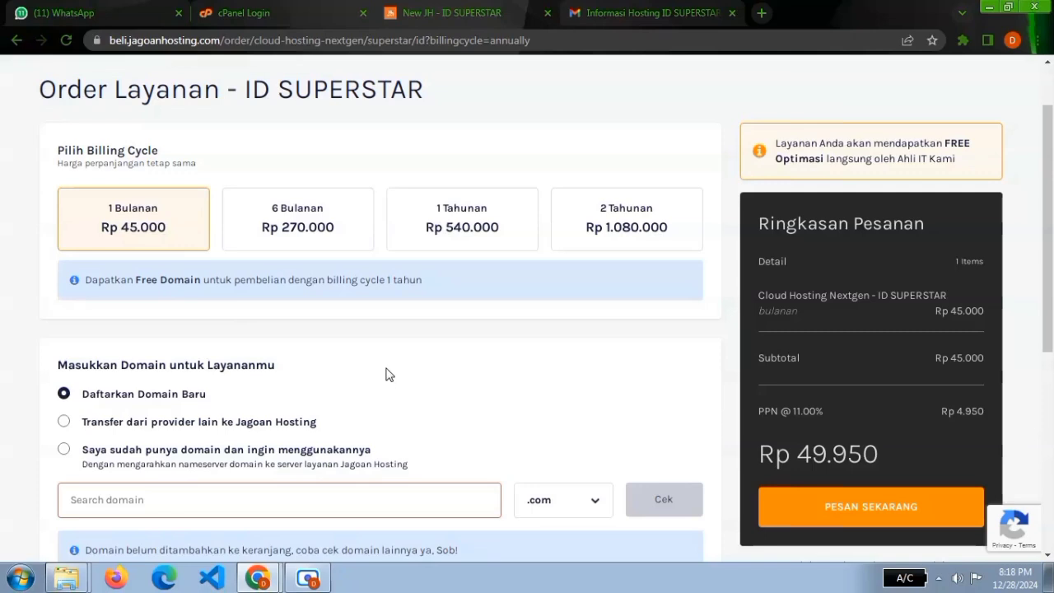
# Try the domain transfer and existing-domain options, and return to registering a new domain.
pyautogui.scroll(-3, 383, 367)
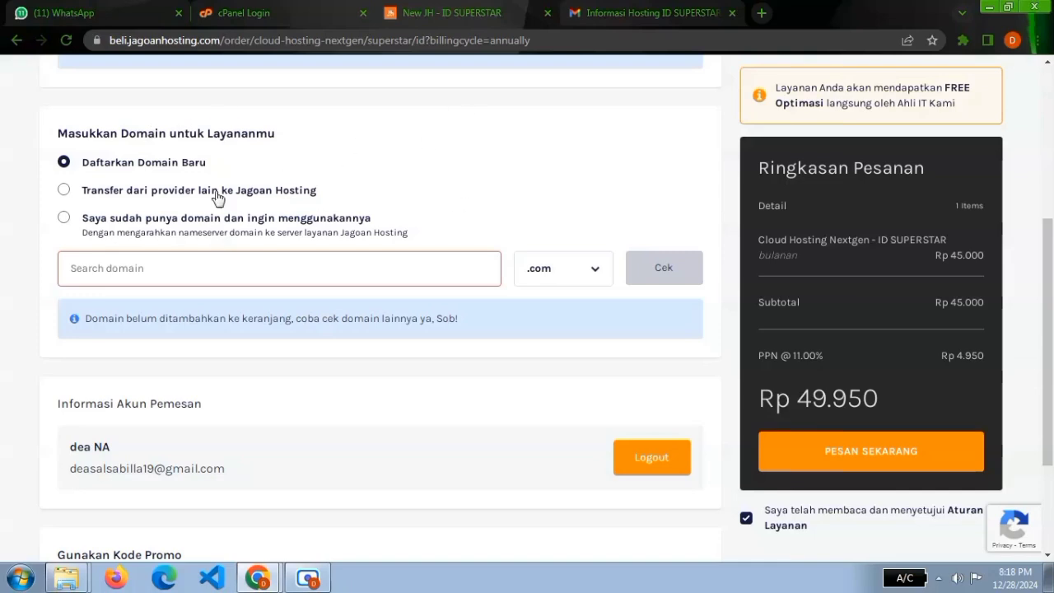
pyautogui.click(65, 190)
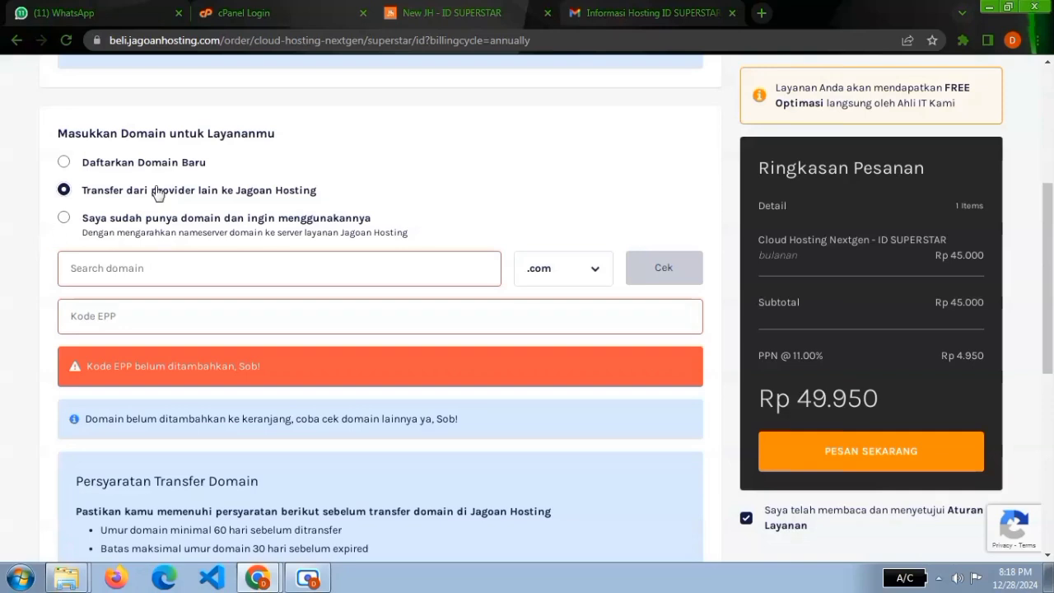
pyautogui.click(64, 219)
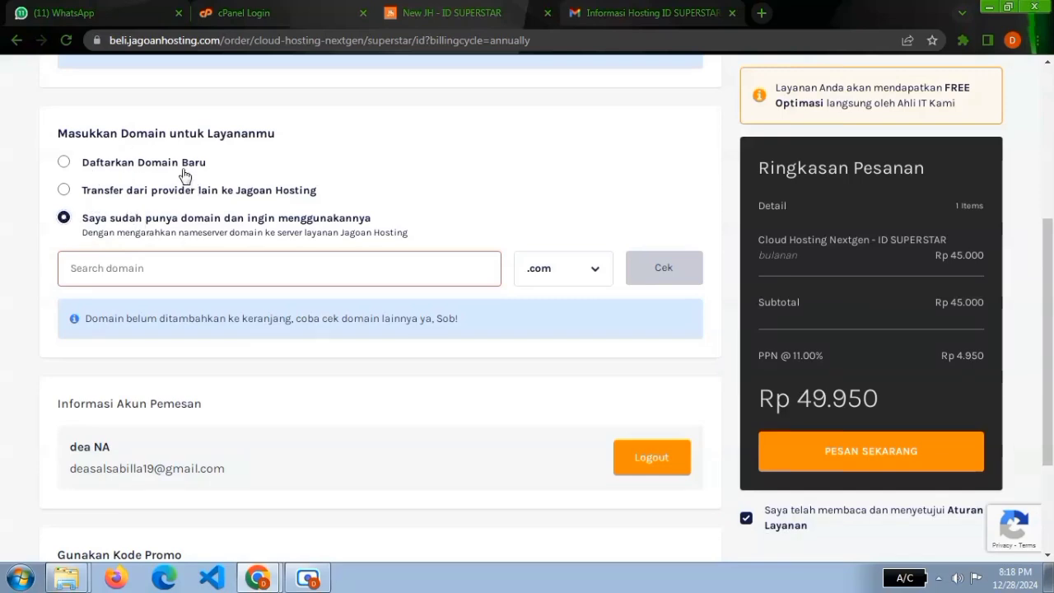
pyautogui.click(64, 164)
# Check the availability of a new .com domain using the account holder's first name.
pyautogui.click(113, 271)
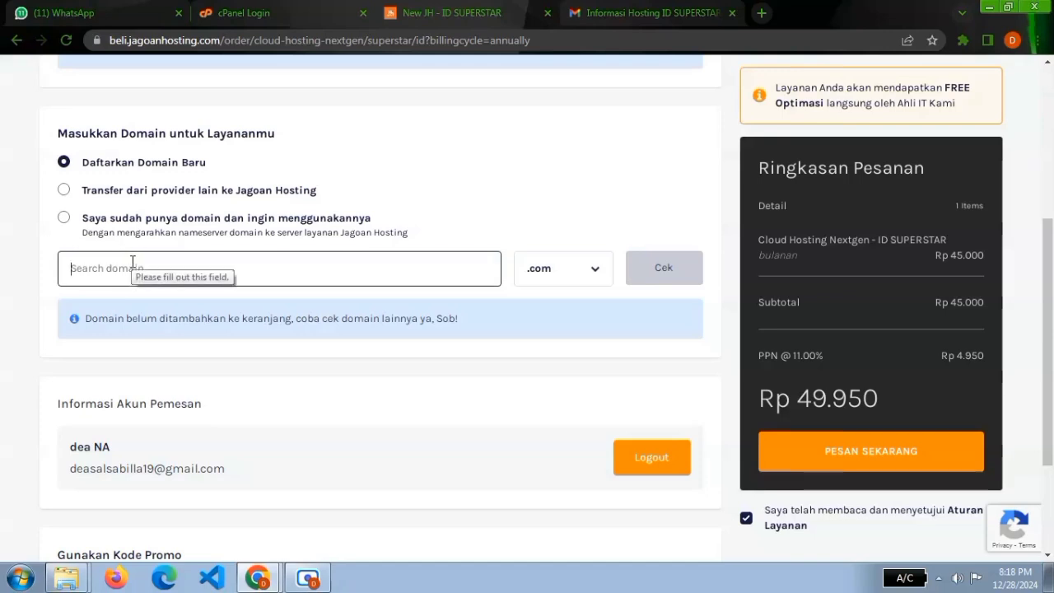
pyautogui.write('d')
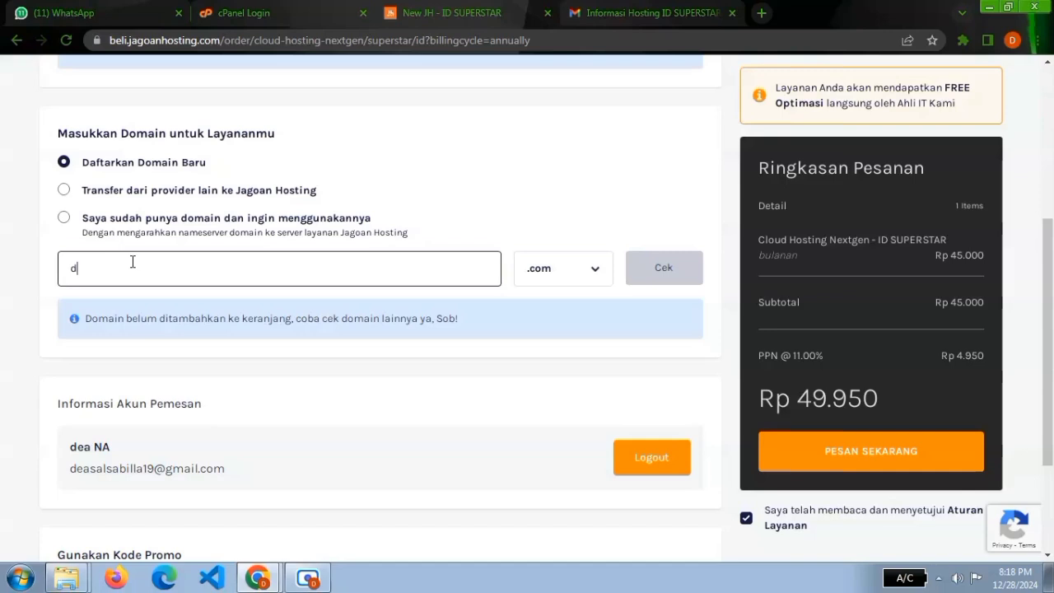
pyautogui.write('ea')
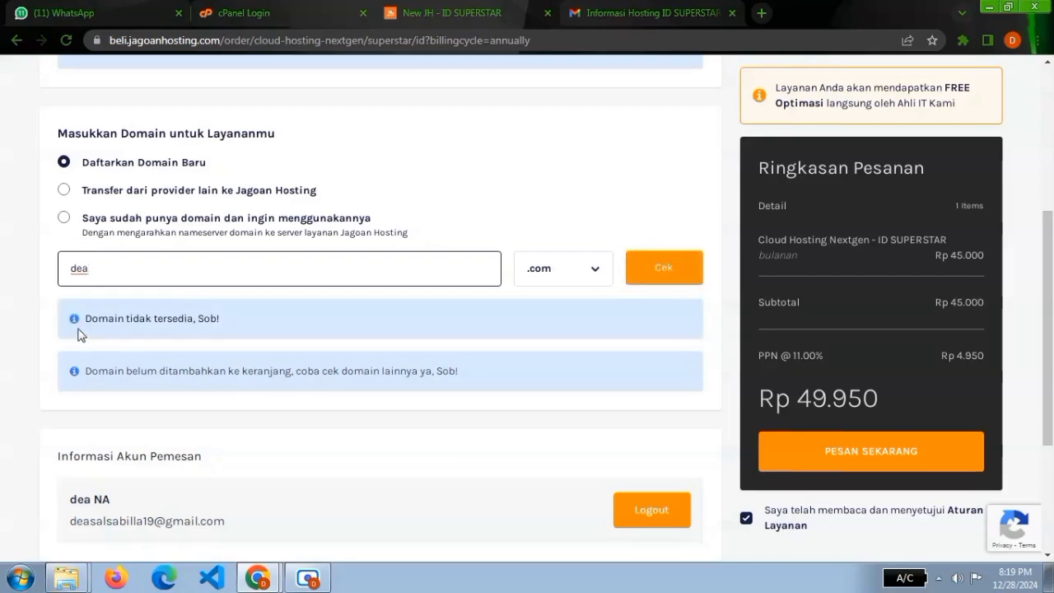
pyautogui.moveTo(82, 333); pyautogui.dragTo(233, 302)
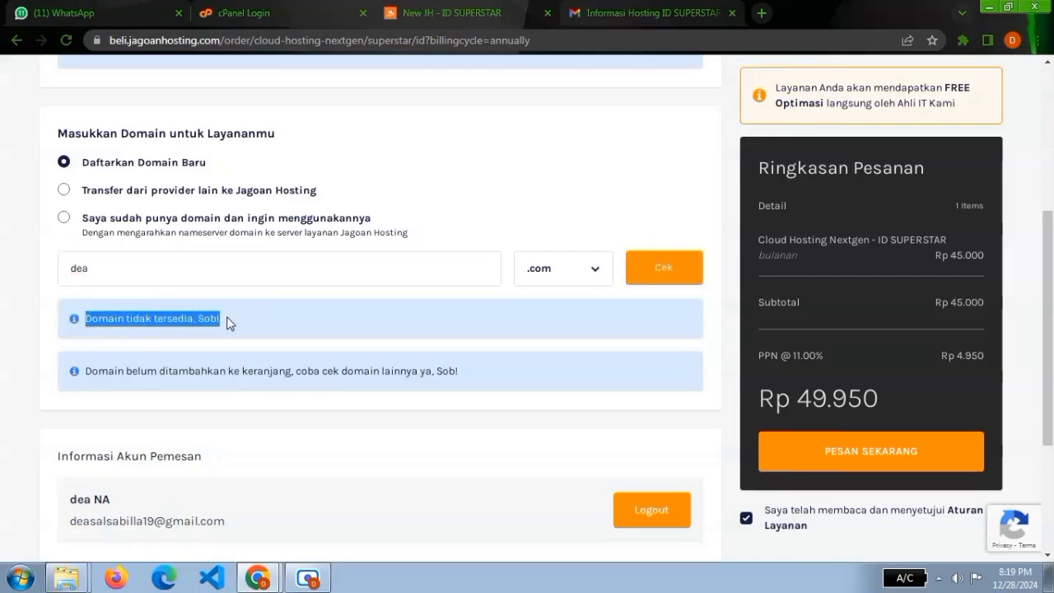
pyautogui.click(229, 324)
# Browse the list of domain extensions and their prices, keeping .com for the entered domain name.
pyautogui.click(92, 268)
pyautogui.moveTo(93, 267); pyautogui.dragTo(72, 269)
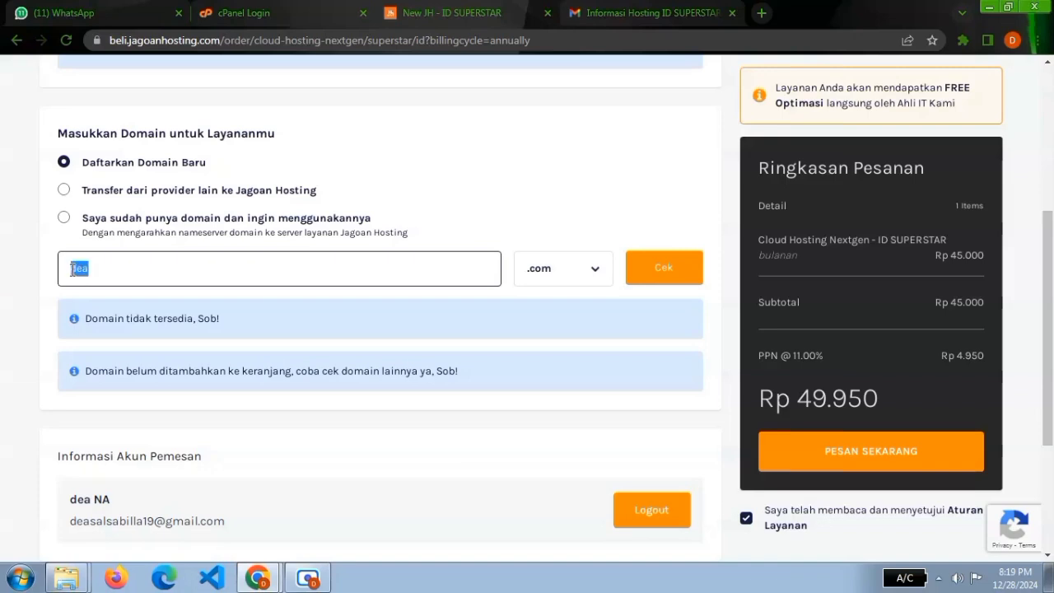
pyautogui.click(119, 275)
pyautogui.click(551, 270)
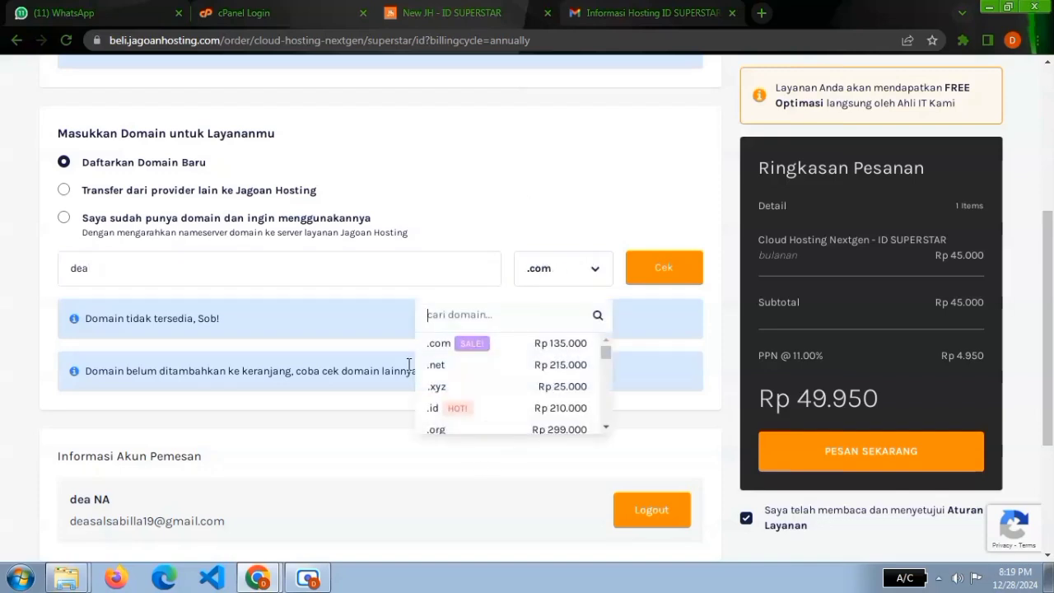
pyautogui.scroll(-5, 458, 360)
pyautogui.scroll(5, 463, 355)
pyautogui.click(485, 280)
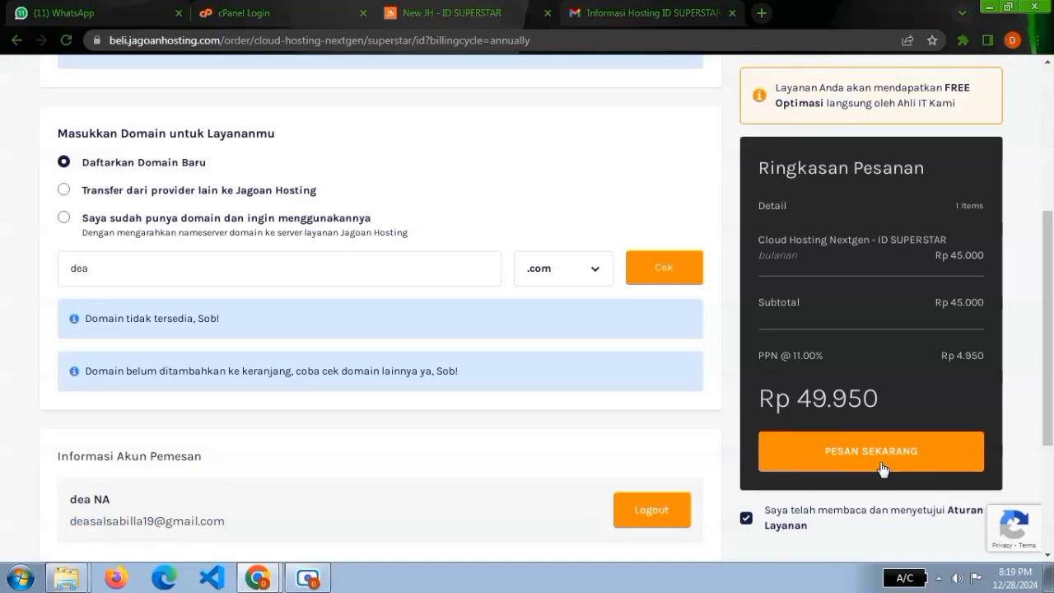
# Review the order form from the billing cycle down to the customer account and promo code sections.
pyautogui.scroll(2, 449, 348)
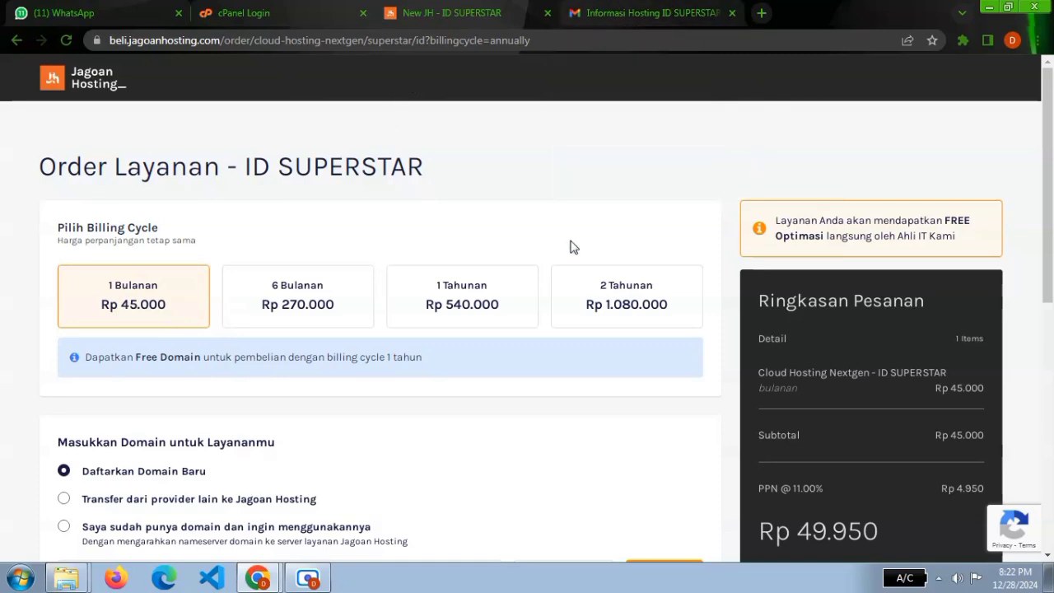
pyautogui.scroll(-4, 560, 280)
pyautogui.scroll(-3, 556, 289)
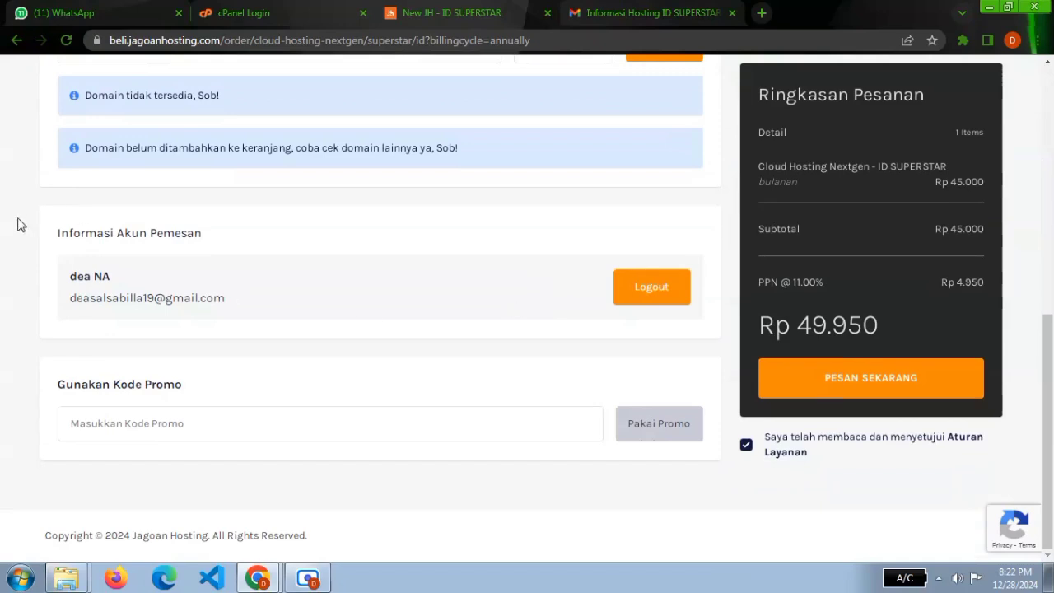
# Recheck the hosting order form's billing cycles, domain choices, account details and promo code field.
pyautogui.scroll(7, 289, 283)
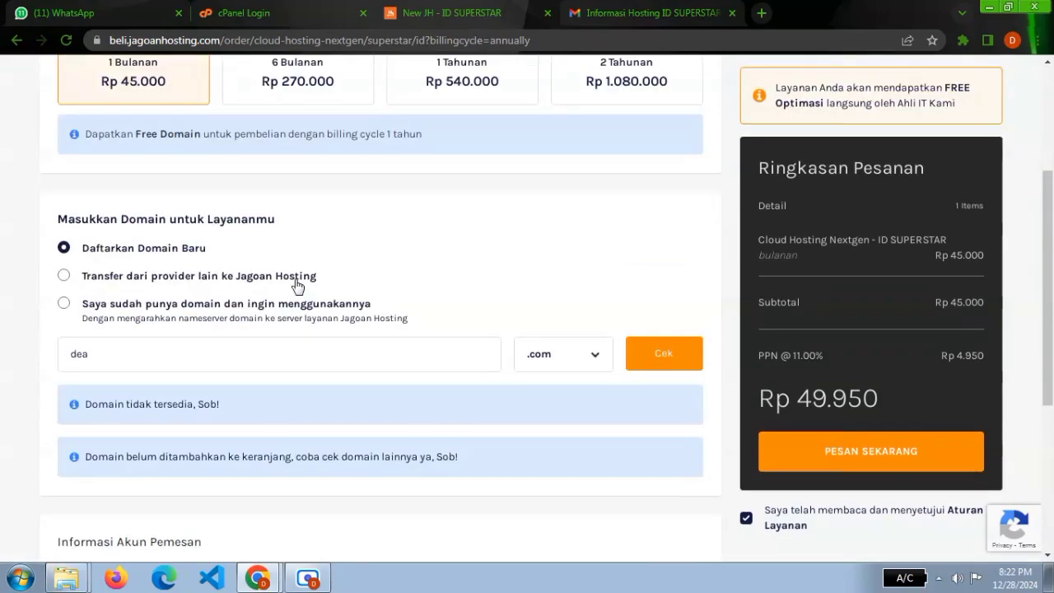
pyautogui.scroll(-6, 298, 287)
pyautogui.scroll(-2, 298, 286)
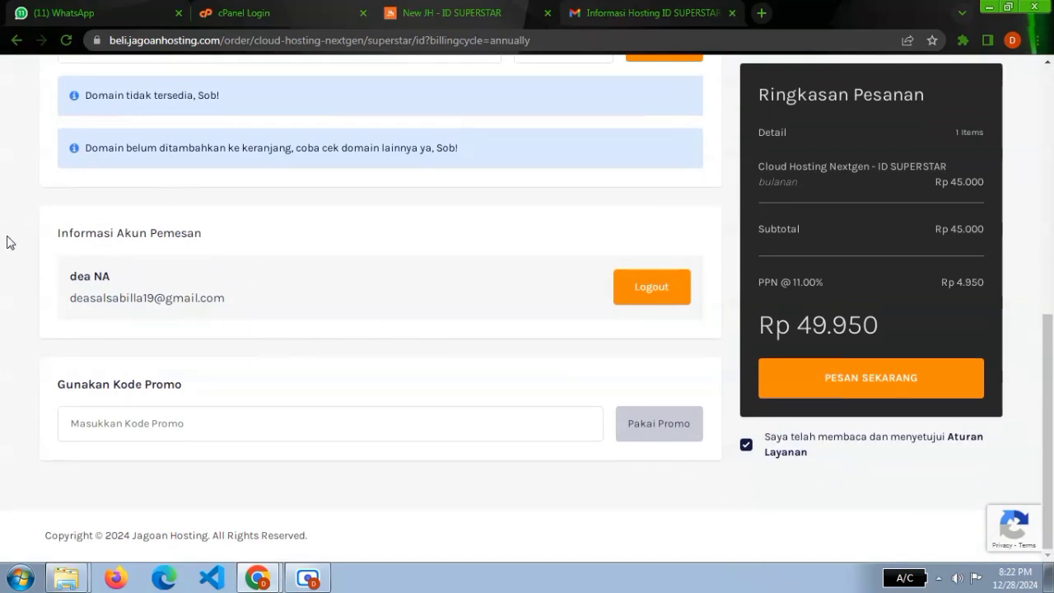
pyautogui.scroll(4, 296, 312)
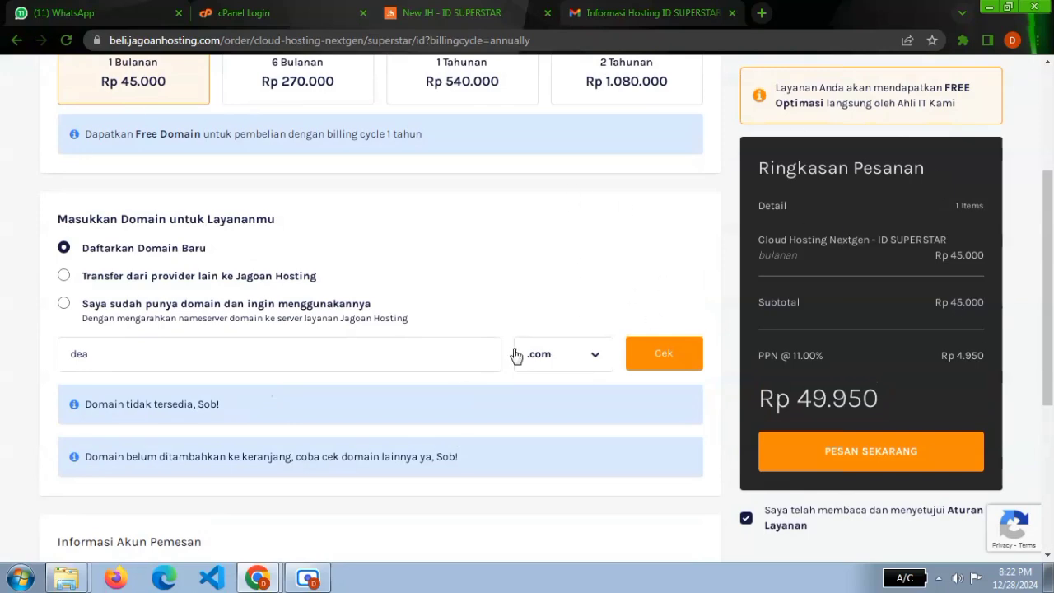
pyautogui.scroll(4, 461, 395)
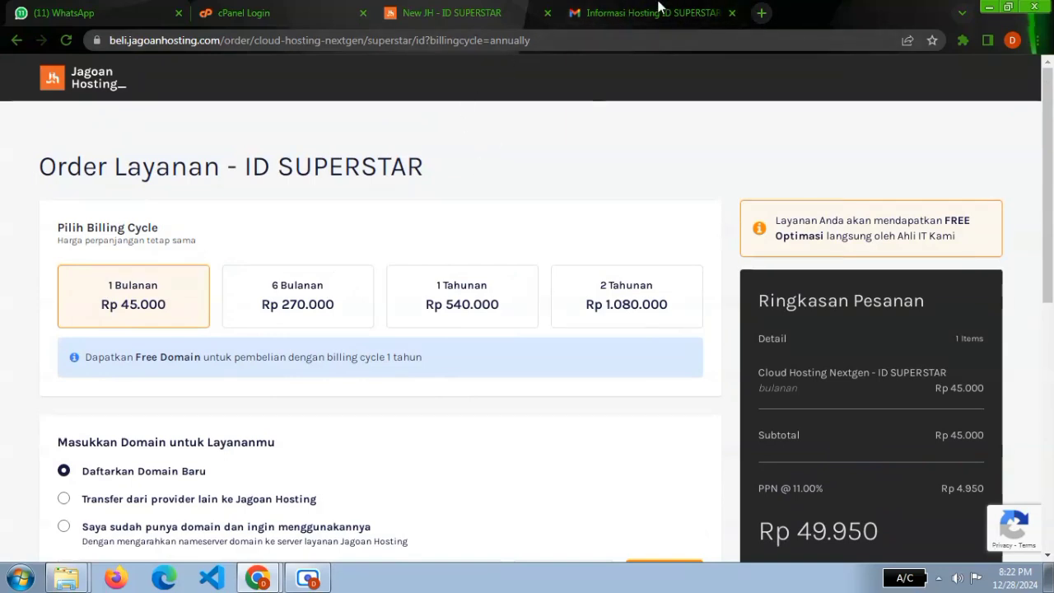
pyautogui.scroll(-5, 433, 454)
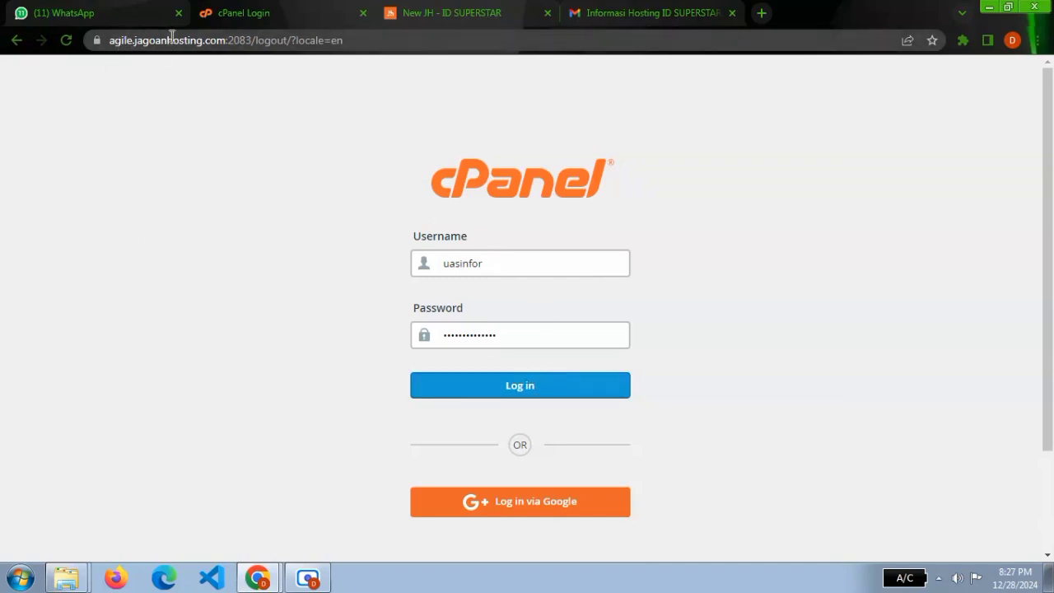
# Switch to the cPanel login page and log in with the username and password already filled in.
pyautogui.moveTo(112, 47); pyautogui.dragTo(250, 41)
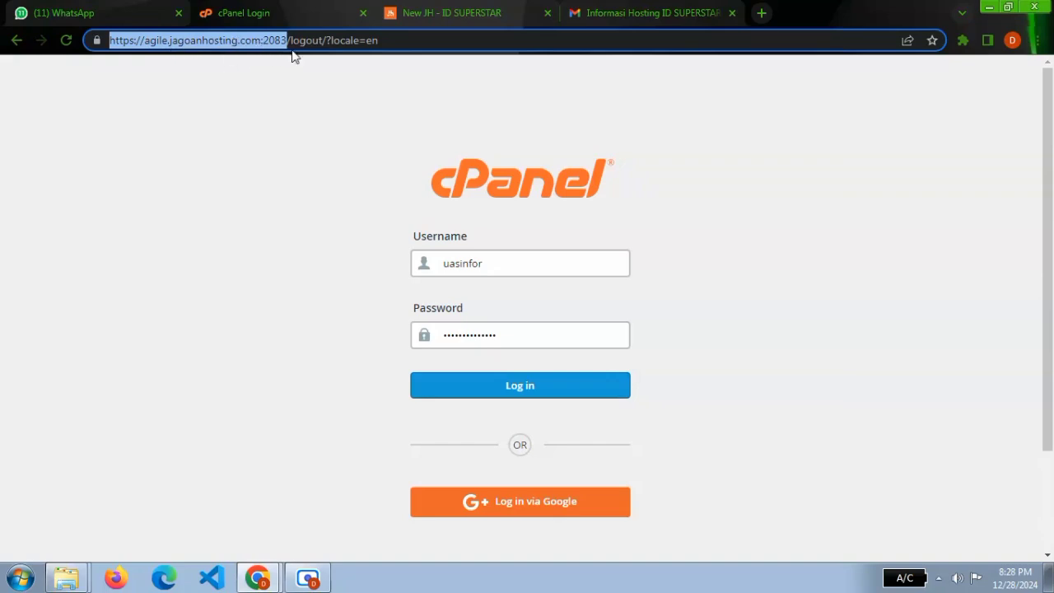
pyautogui.click(224, 208)
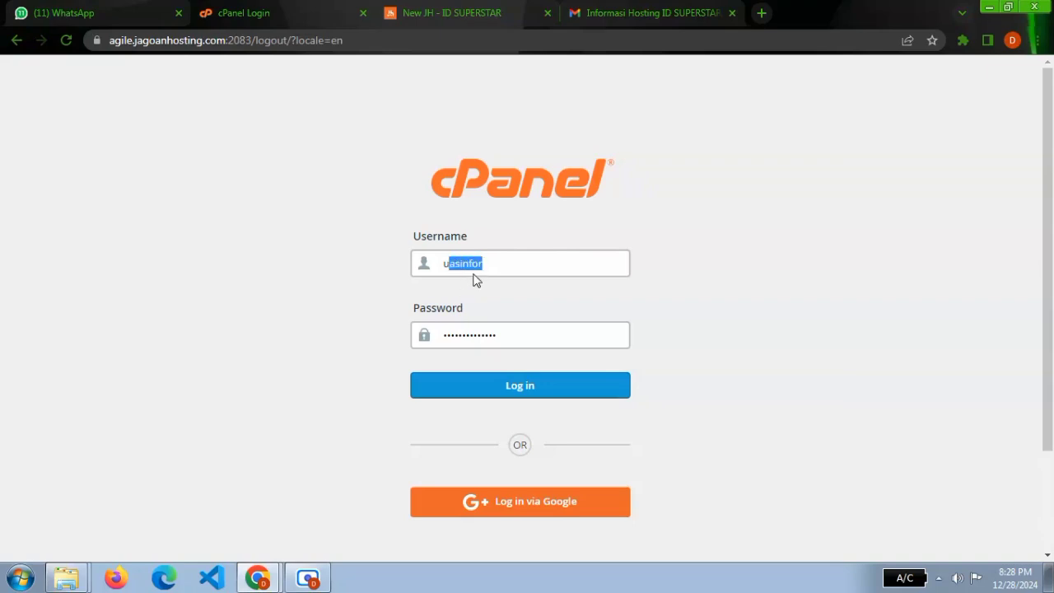
pyautogui.click(473, 274)
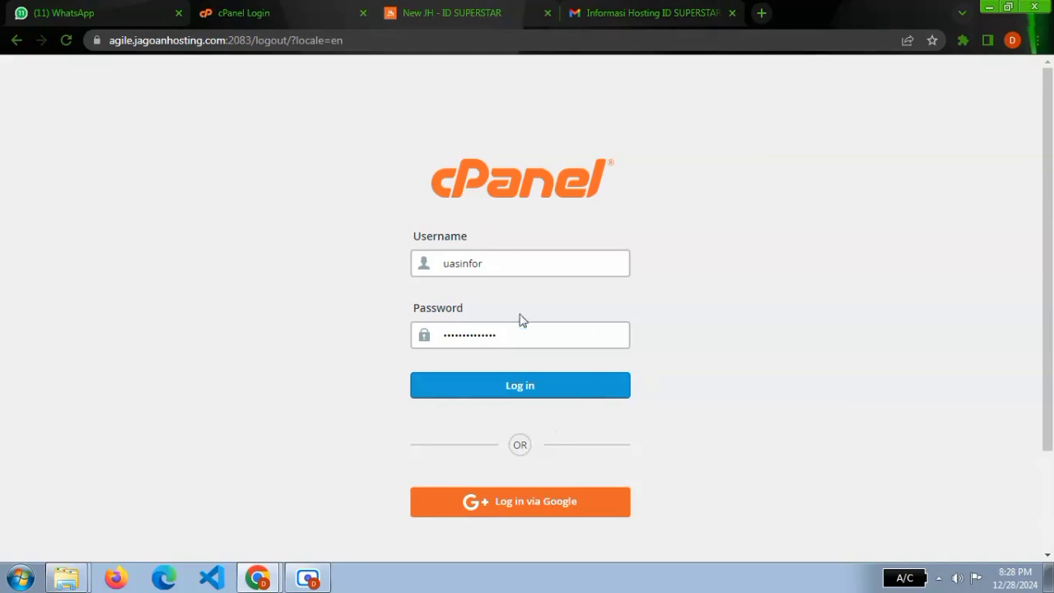
pyautogui.click(493, 386)
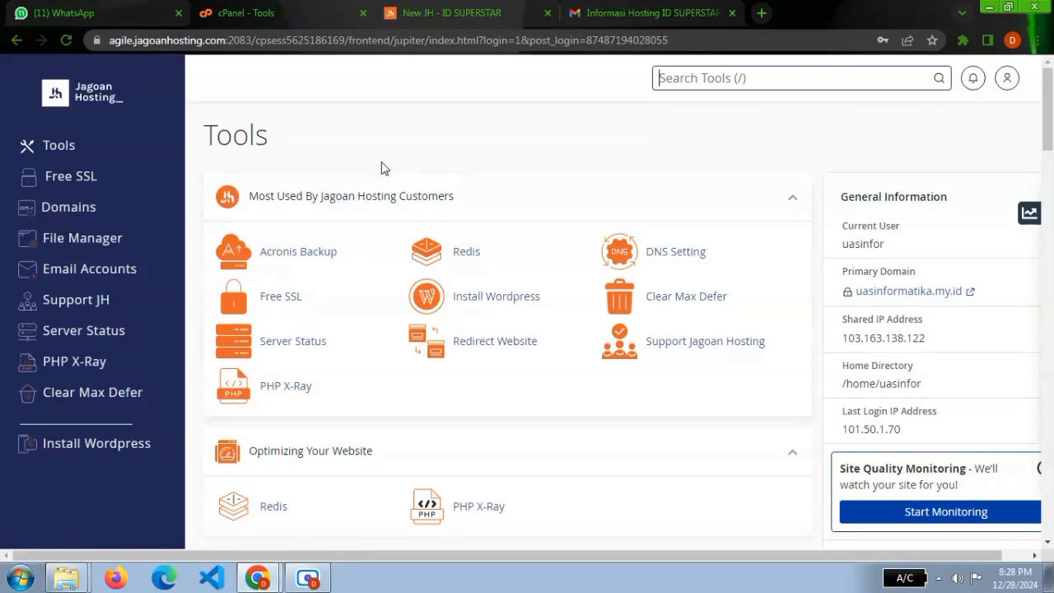
# Look through the cPanel tool groups, from the most used tools and developer tools to Files, Security, Email, Website Analytics and Instan Deploy.
pyautogui.doubleClick(206, 136)
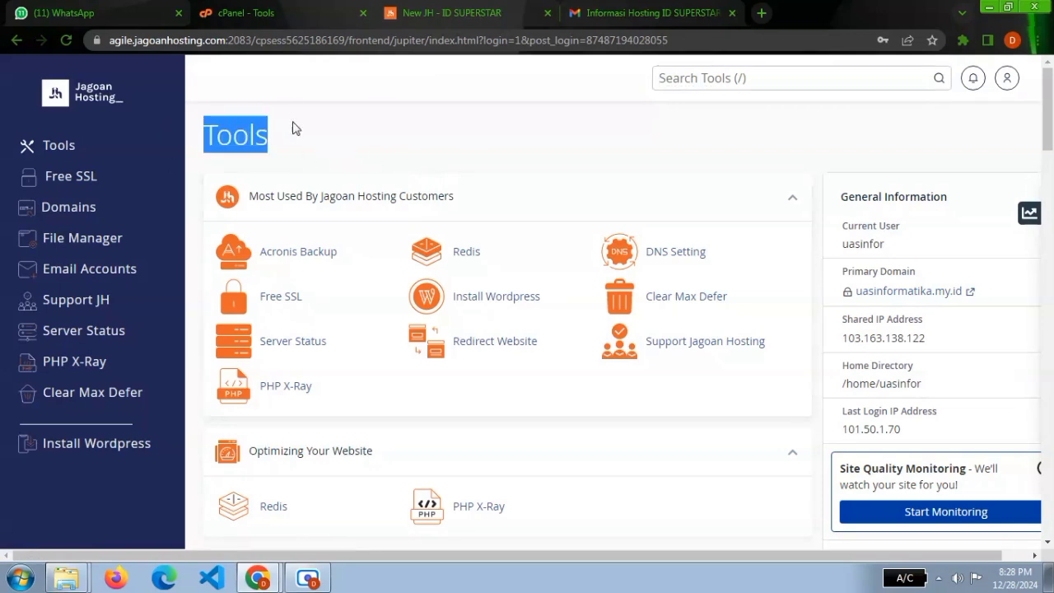
pyautogui.scroll(-3, 360, 145)
pyautogui.moveTo(402, 221); pyautogui.dragTo(241, 191)
pyautogui.scroll(-2, 424, 231)
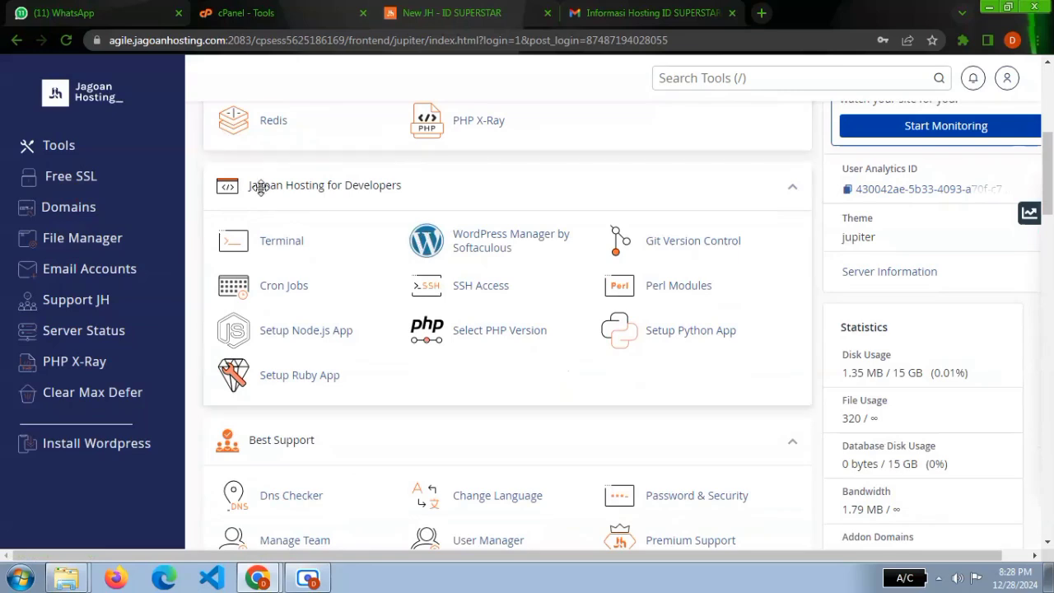
pyautogui.scroll(-3, 400, 196)
pyautogui.scroll(-3, 346, 205)
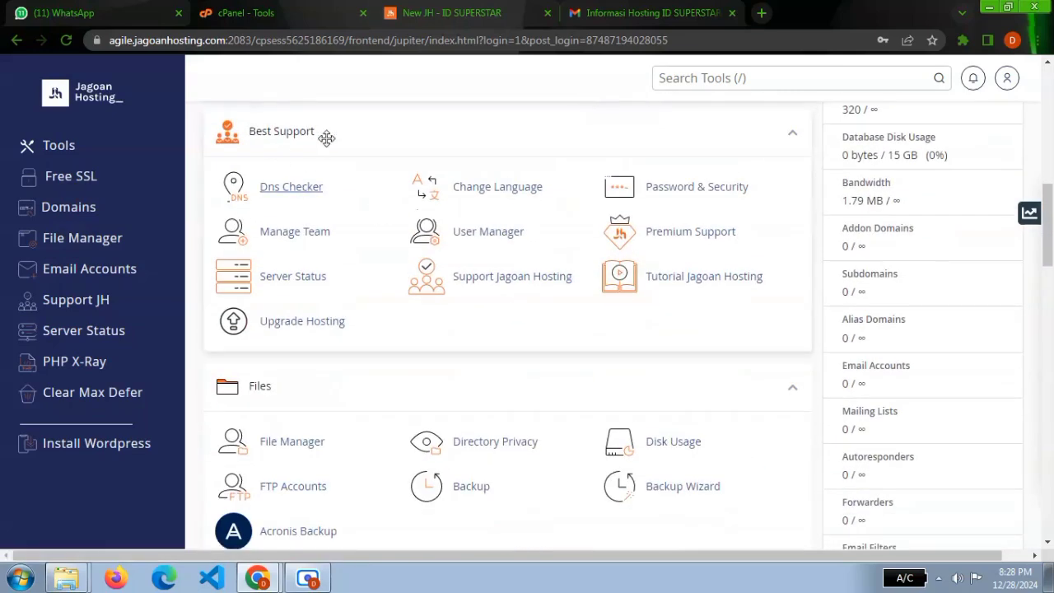
pyautogui.scroll(-1, 355, 370)
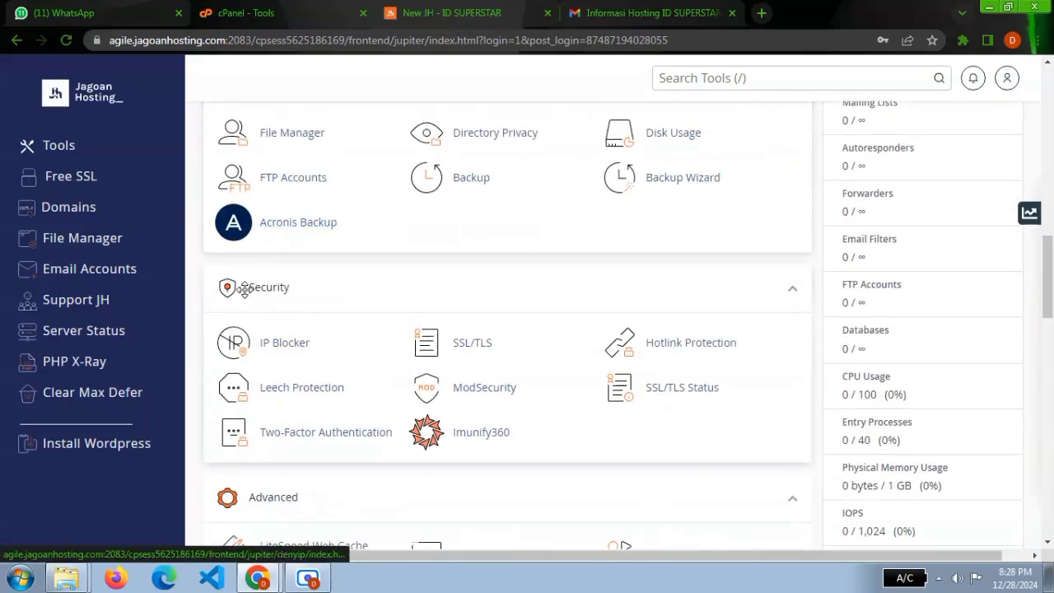
pyautogui.scroll(-3, 383, 304)
pyautogui.scroll(-6, 222, 445)
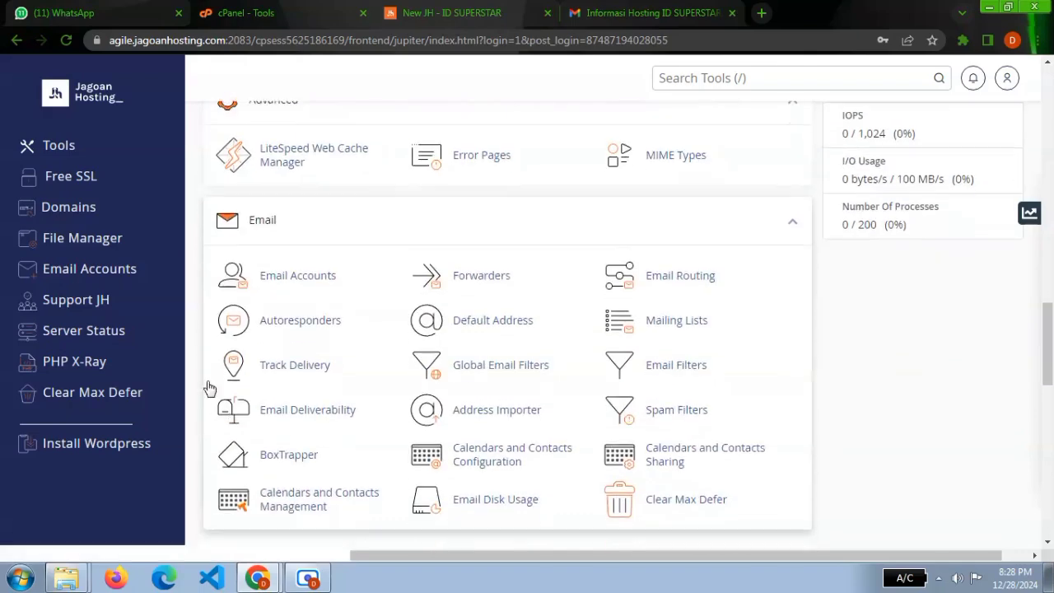
pyautogui.scroll(-4, 323, 515)
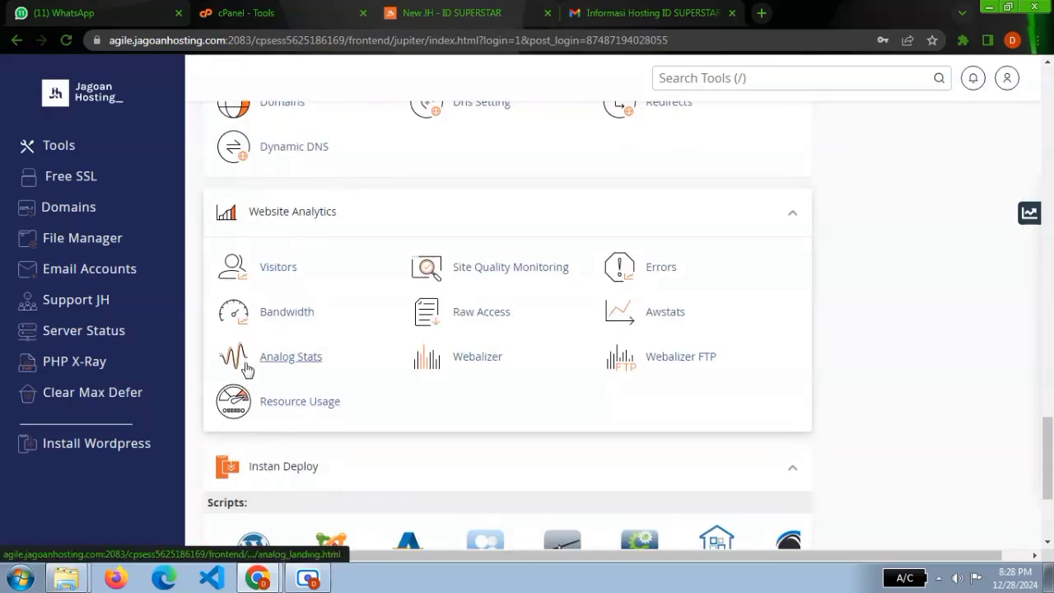
pyautogui.scroll(-3, 305, 357)
pyautogui.scroll(6, 411, 284)
pyautogui.scroll(-10, 434, 276)
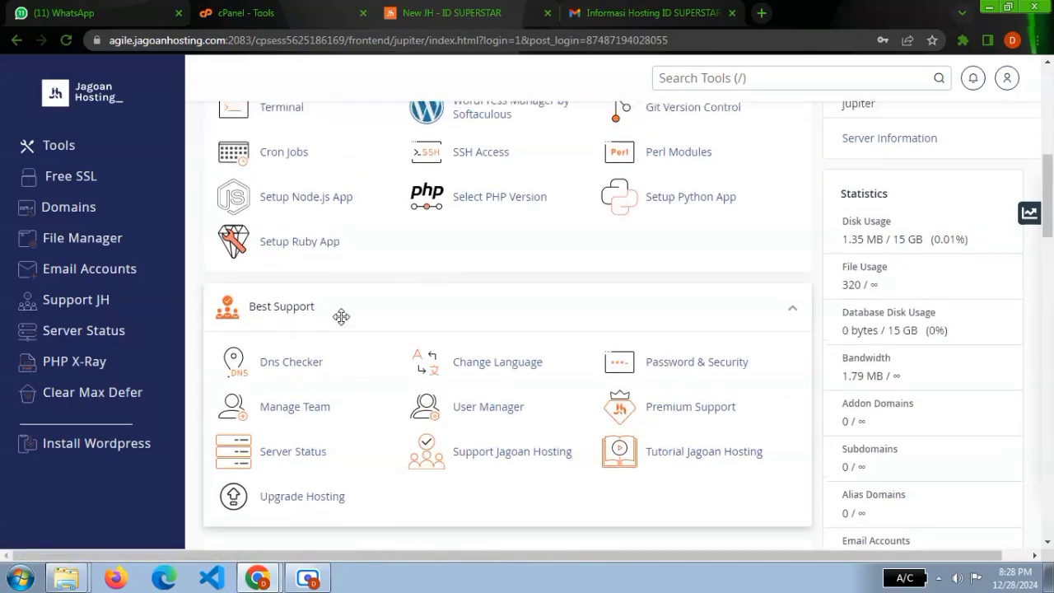
pyautogui.scroll(15, 341, 313)
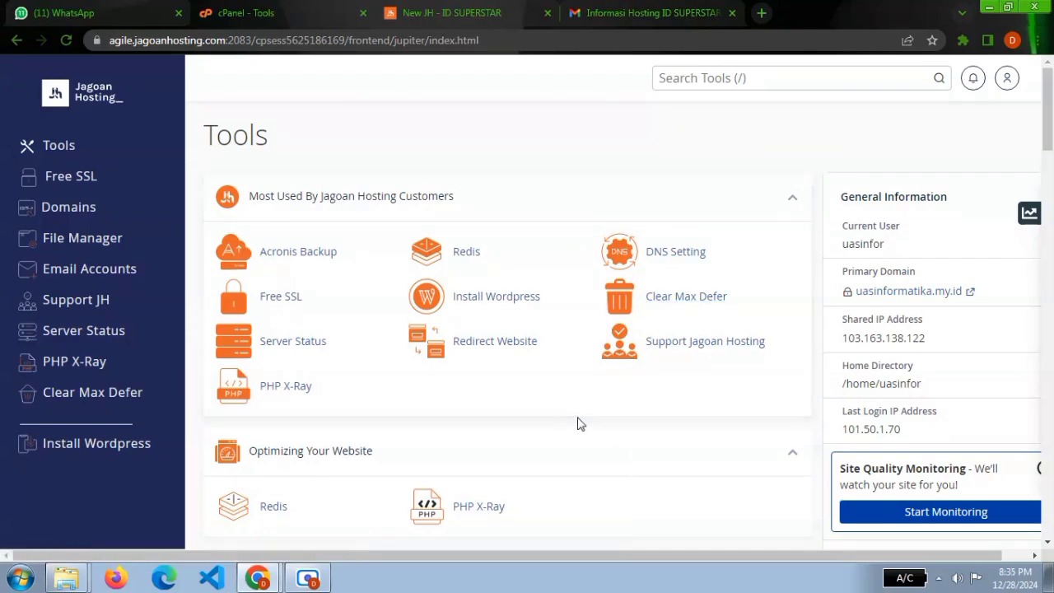
# Start a new email account on the uasinformatika.my.id domain in Email Accounts and enter its username.
pyautogui.scroll(-5, 536, 390)
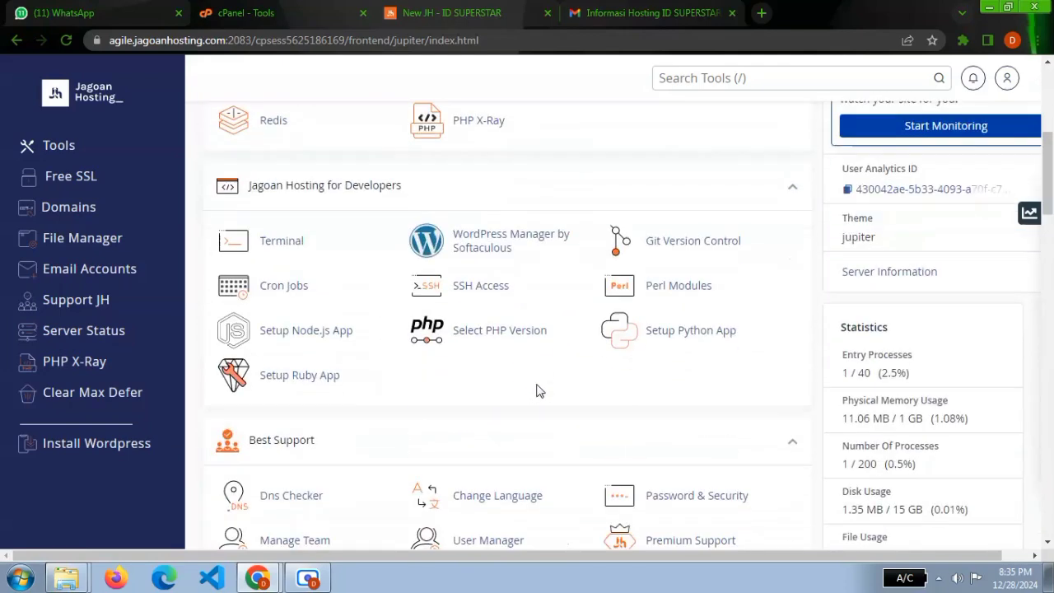
pyautogui.scroll(-7, 536, 384)
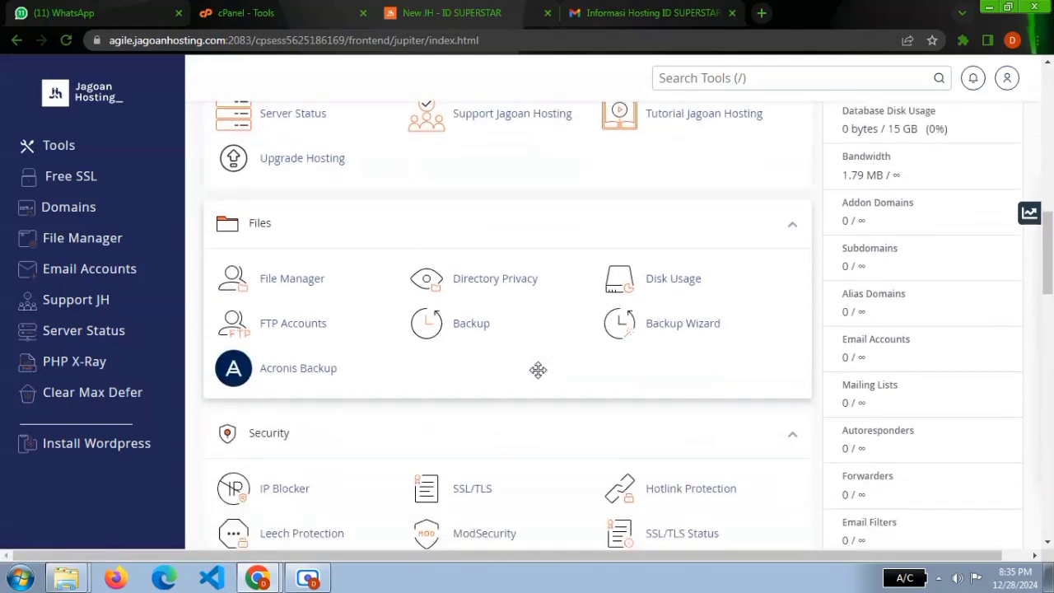
pyautogui.scroll(-4, 539, 378)
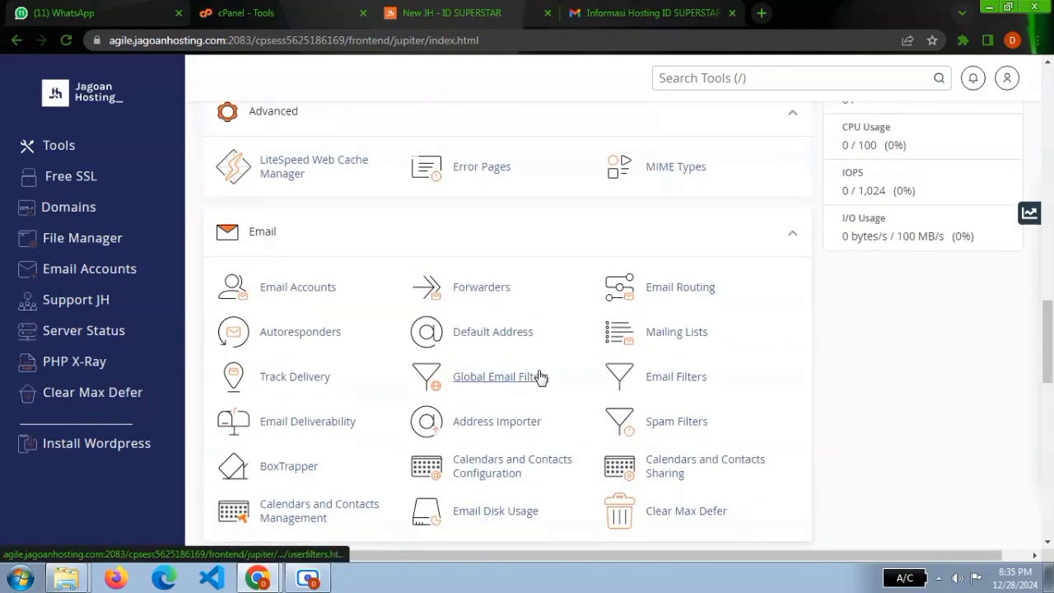
pyautogui.click(300, 288)
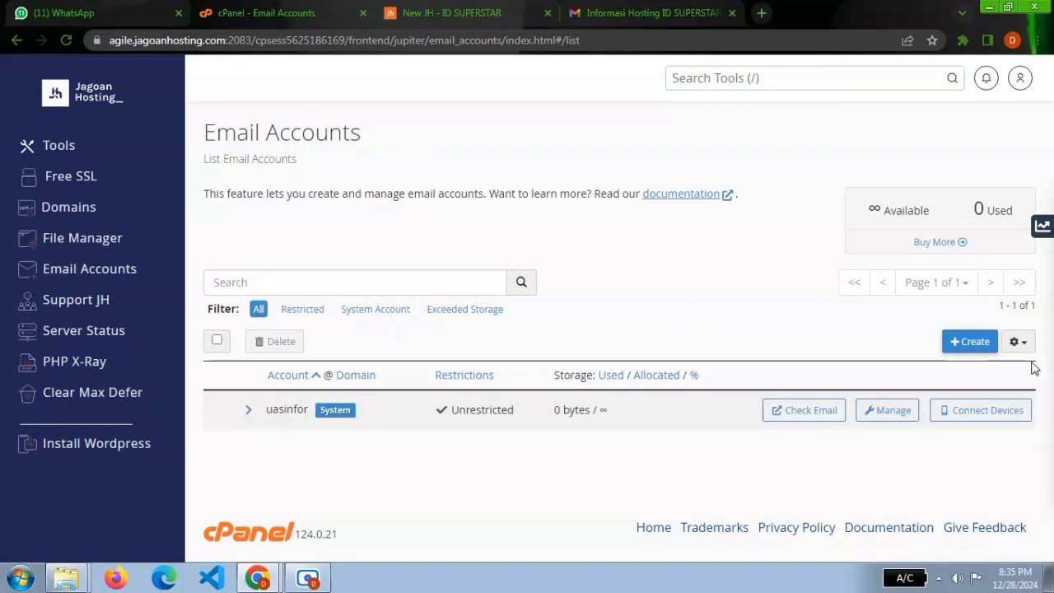
pyautogui.click(955, 349)
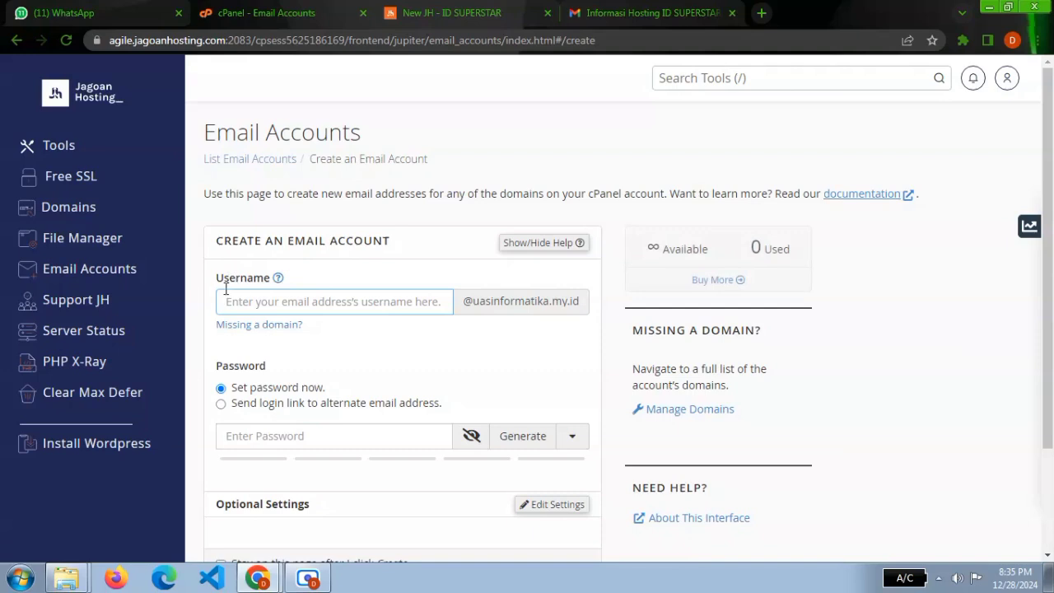
pyautogui.write('af')
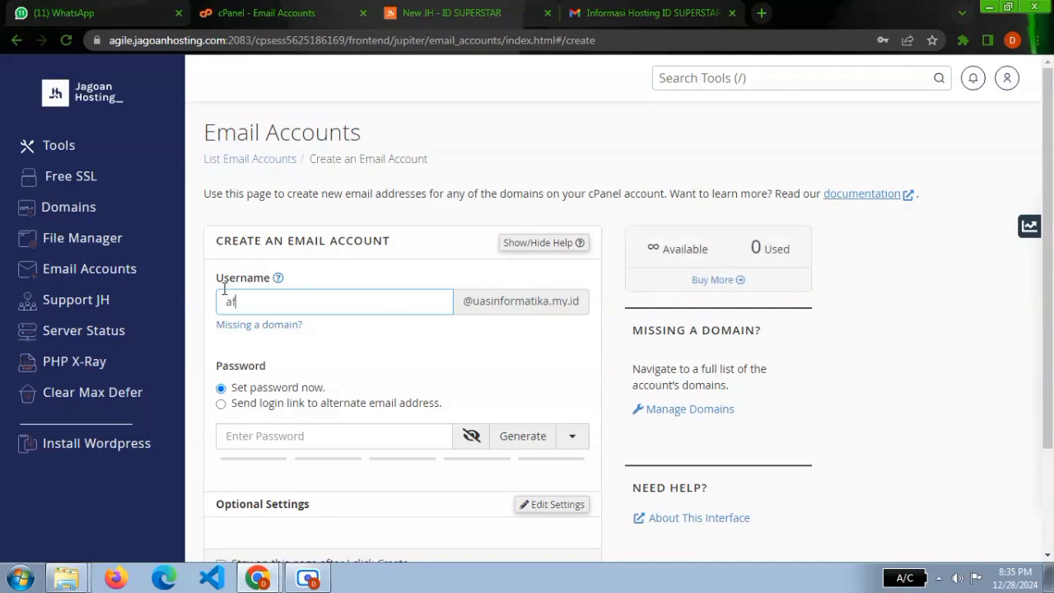
pyautogui.write('i')
pyautogui.scroll(-3, 278, 263)
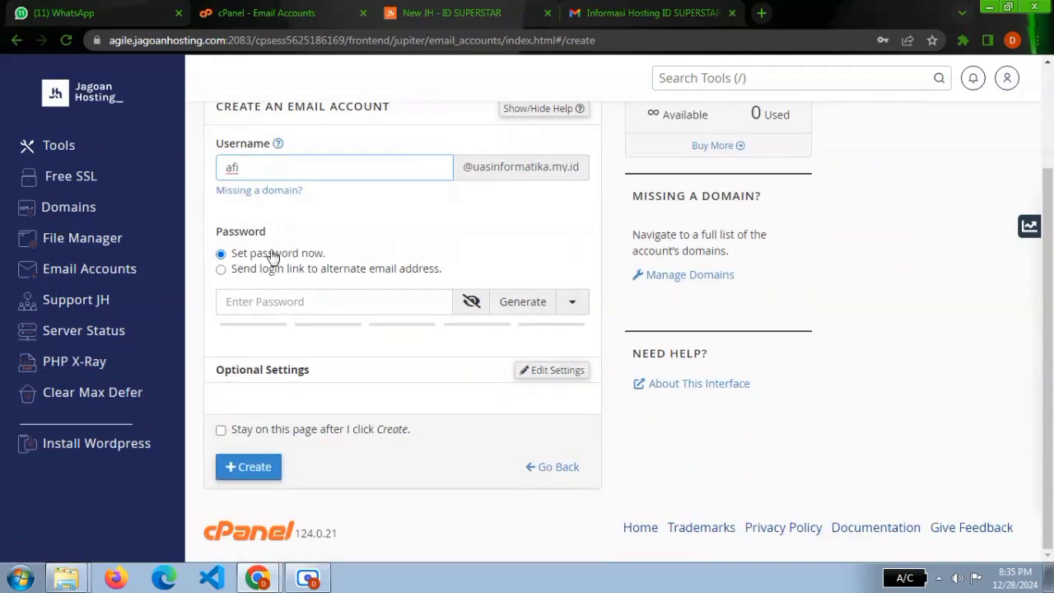
# Generate a password for the new email account, create the account and check its address in the list.
pyautogui.click(310, 297)
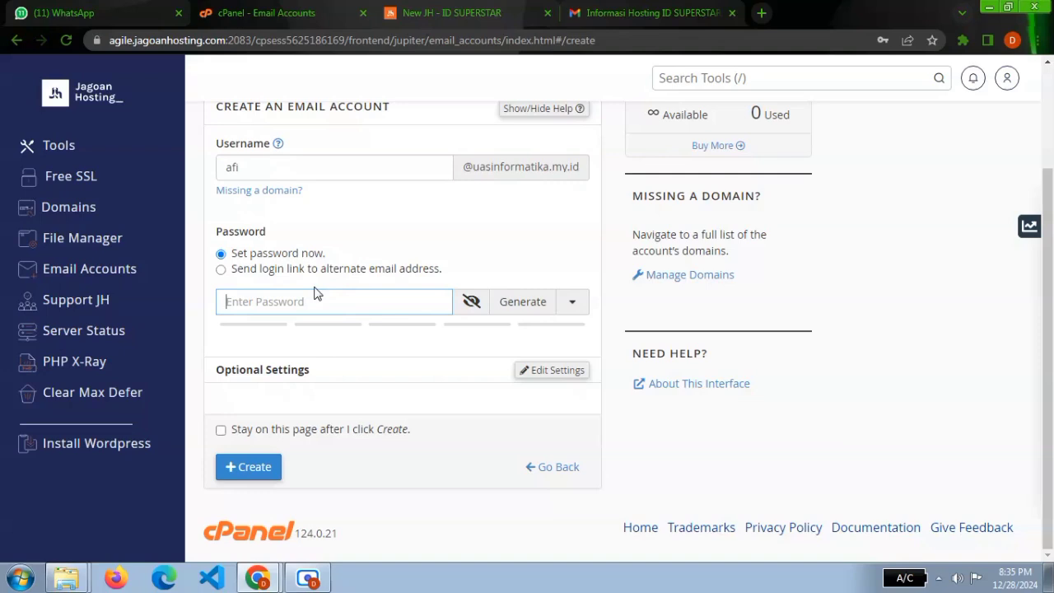
pyautogui.click(514, 302)
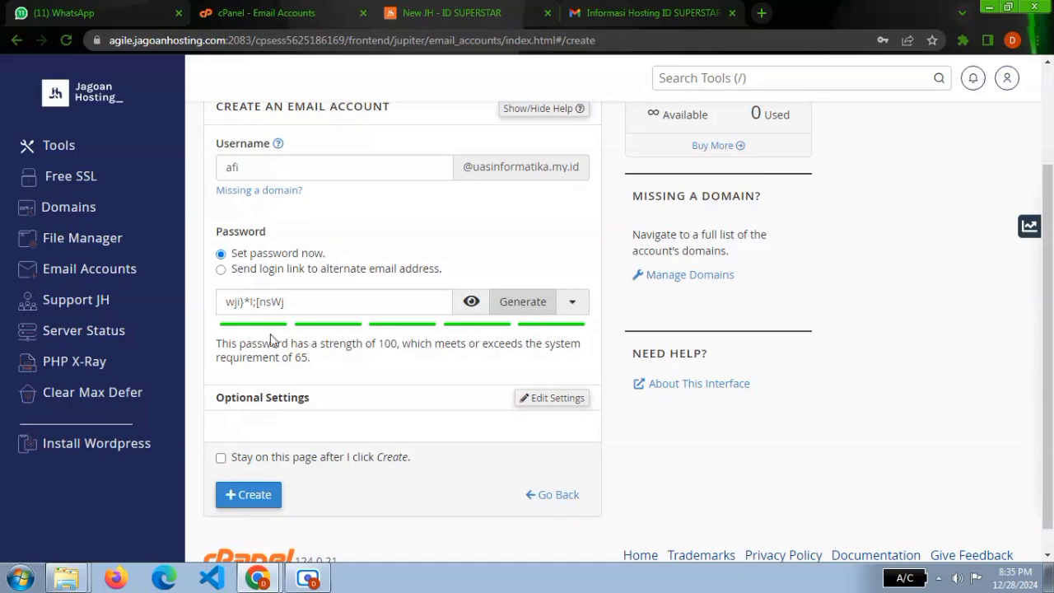
pyautogui.moveTo(290, 301); pyautogui.dragTo(200, 307)
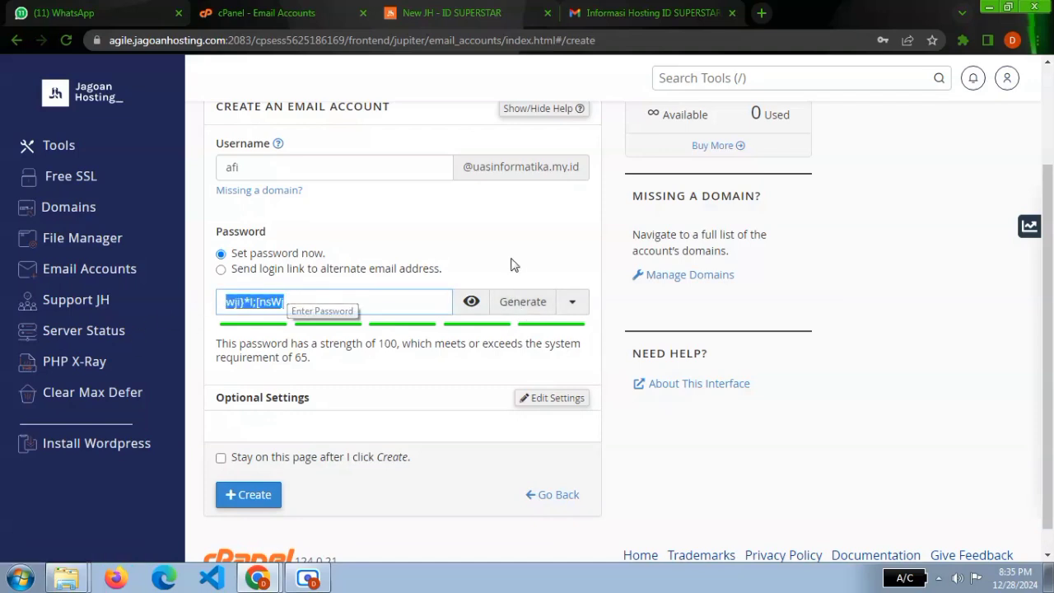
pyautogui.click(481, 261)
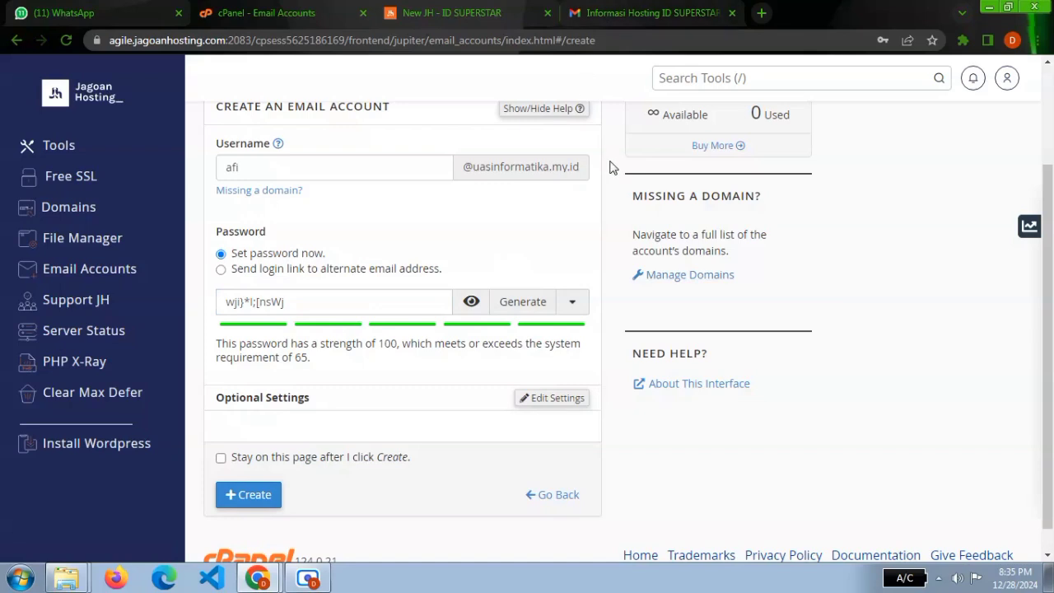
pyautogui.scroll(-1, 610, 167)
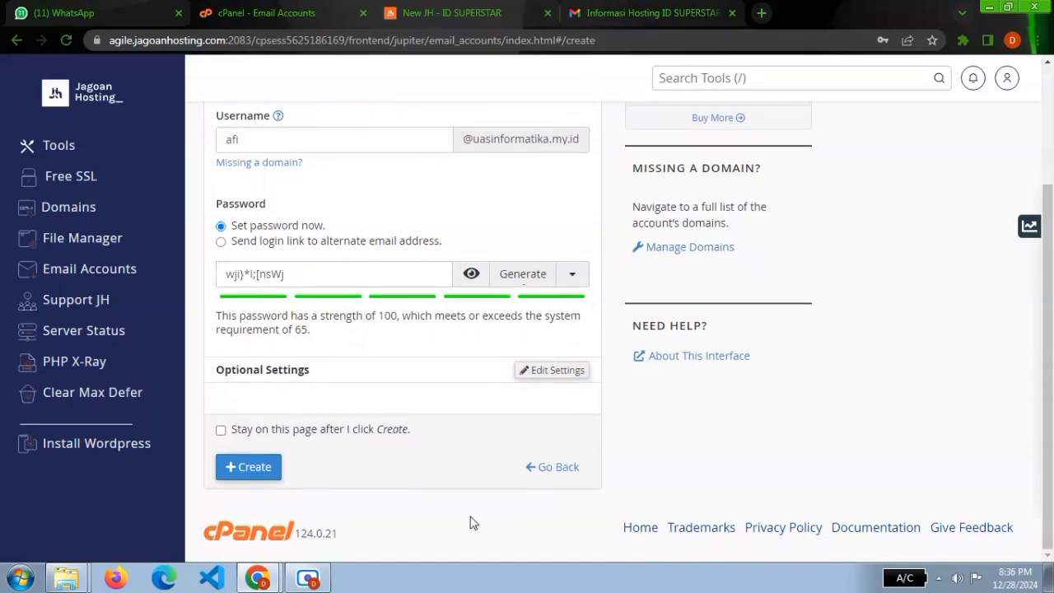
pyautogui.click(267, 467)
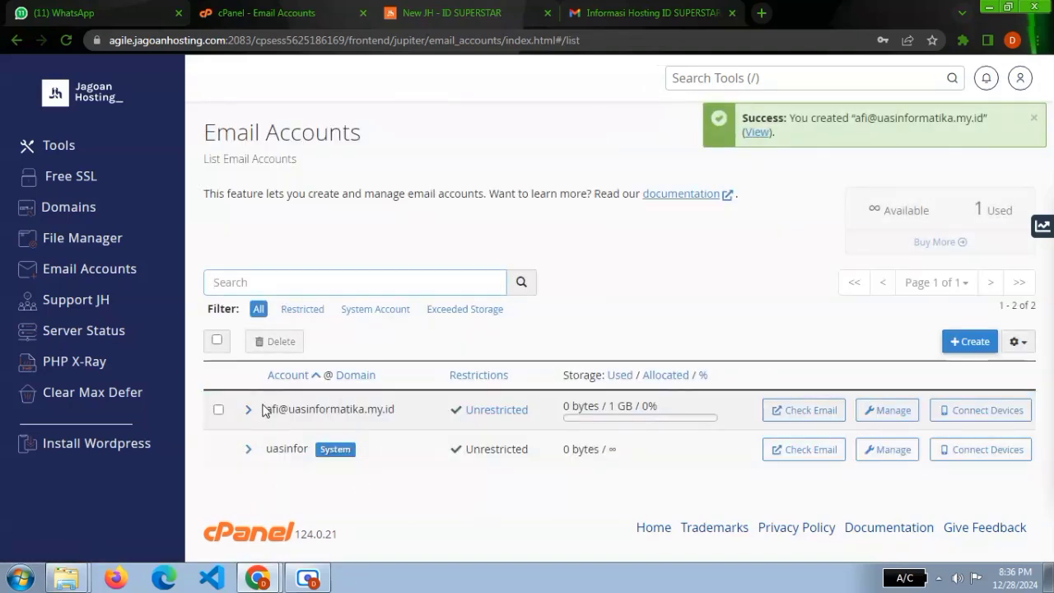
pyautogui.moveTo(267, 408); pyautogui.dragTo(390, 408)
pyautogui.click(395, 408)
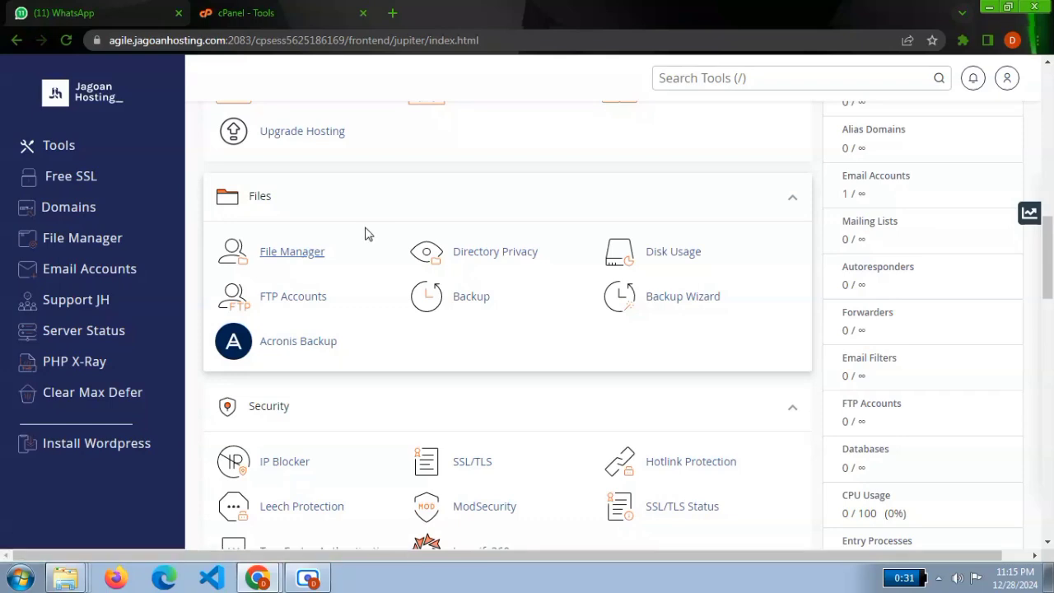
# Open the hosting account's File Manager and go into the public_html folder.
pyautogui.click(280, 257)
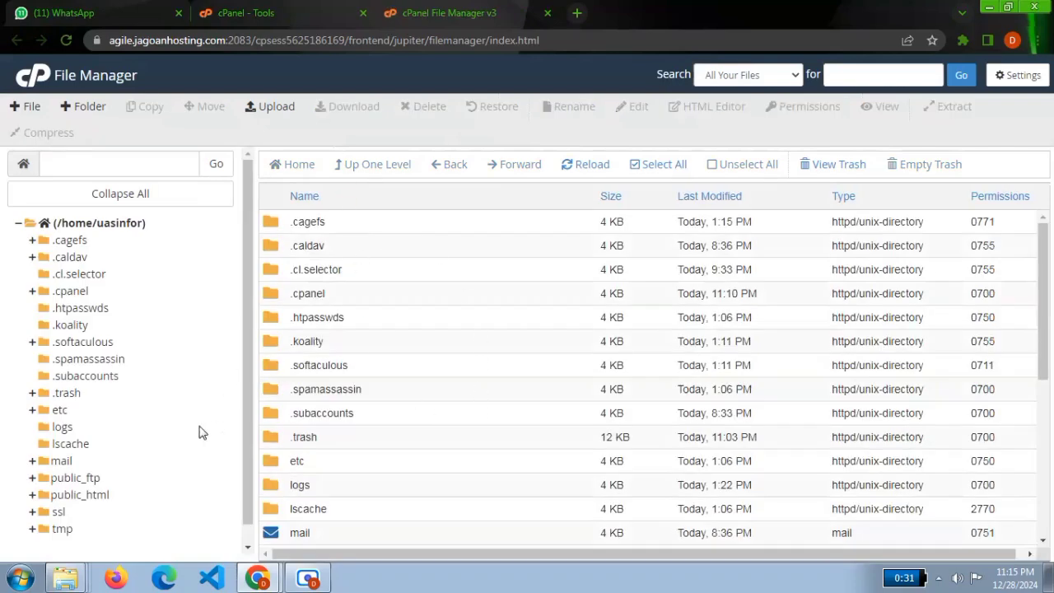
pyautogui.moveTo(250, 390); pyautogui.dragTo(243, 423)
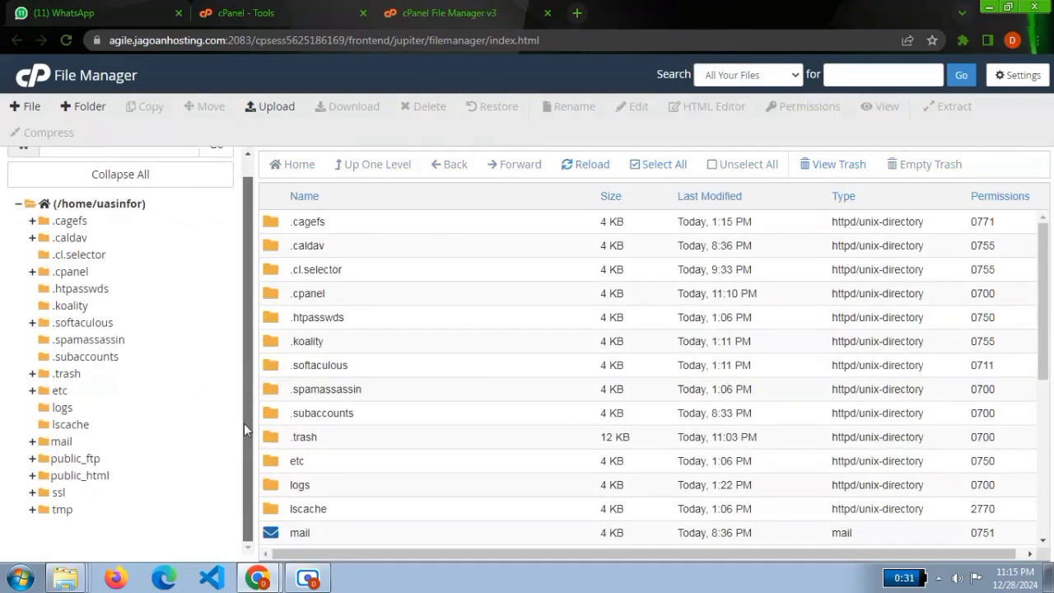
pyautogui.click(82, 476)
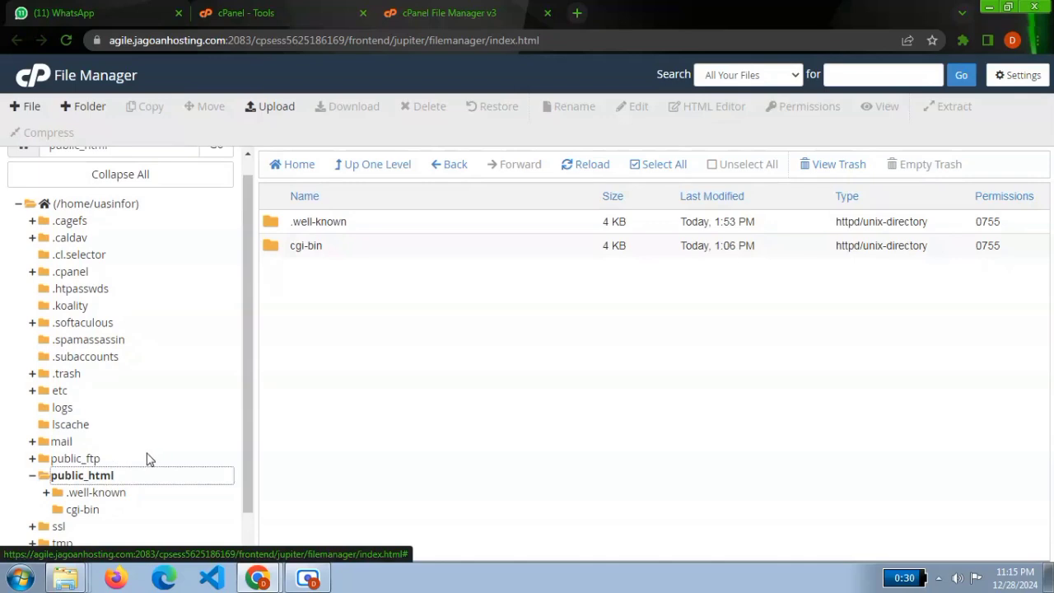
pyautogui.click(374, 384)
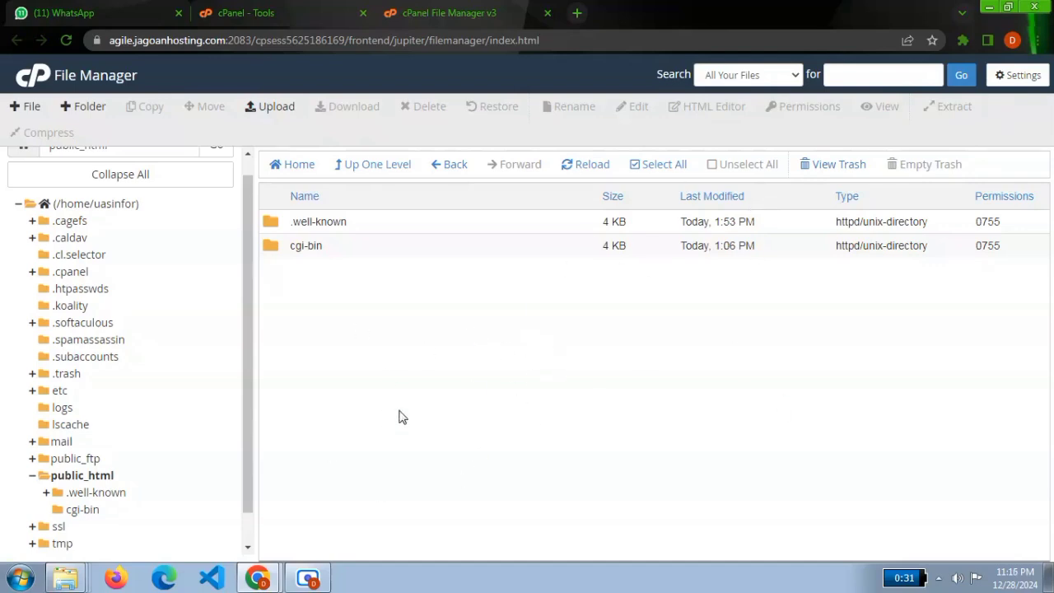
# Upload nilai_ap.zip from the cloud computing folder to public_html and refresh the folder's file listing.
pyautogui.click(269, 107)
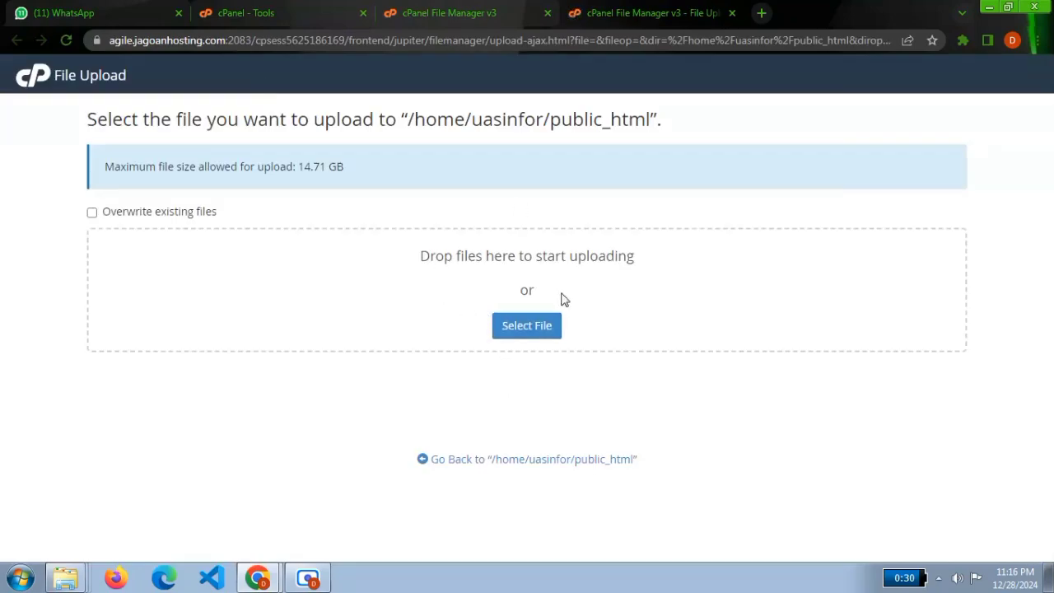
pyautogui.click(527, 326)
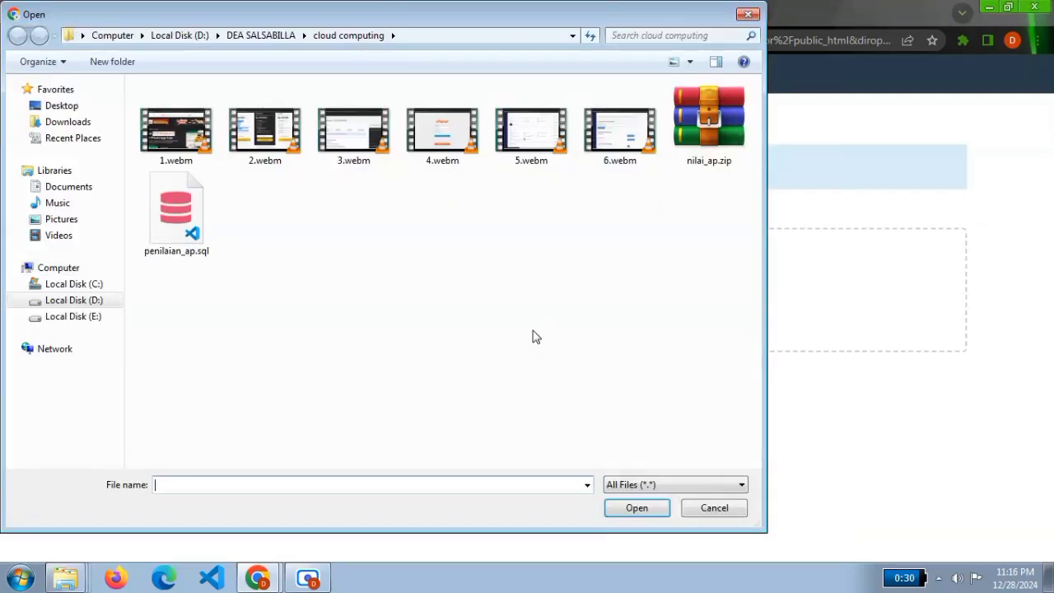
pyautogui.click(704, 105)
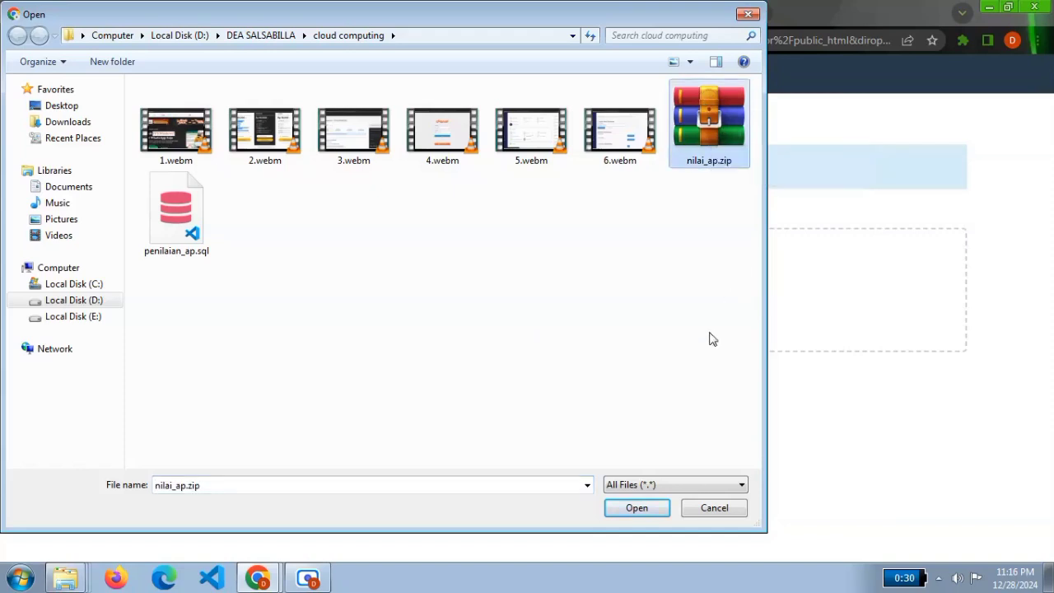
pyautogui.click(635, 508)
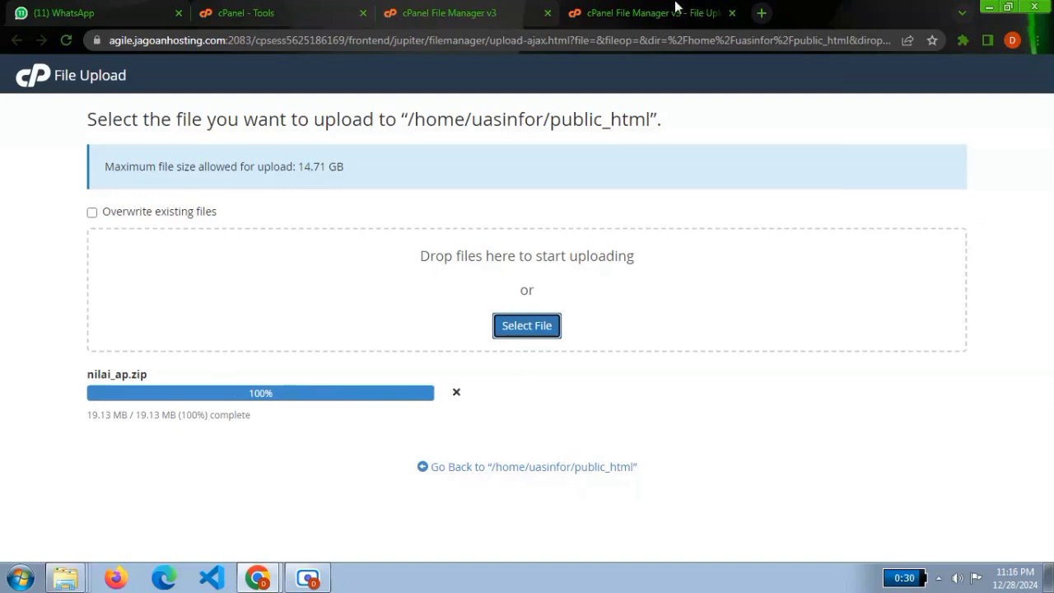
pyautogui.click(731, 14)
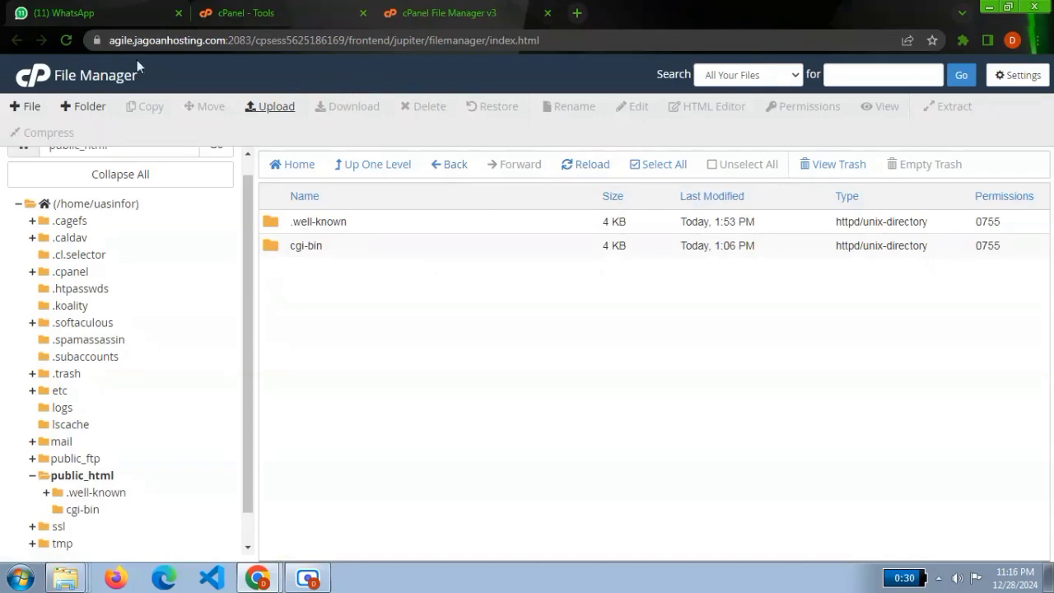
pyautogui.click(76, 477)
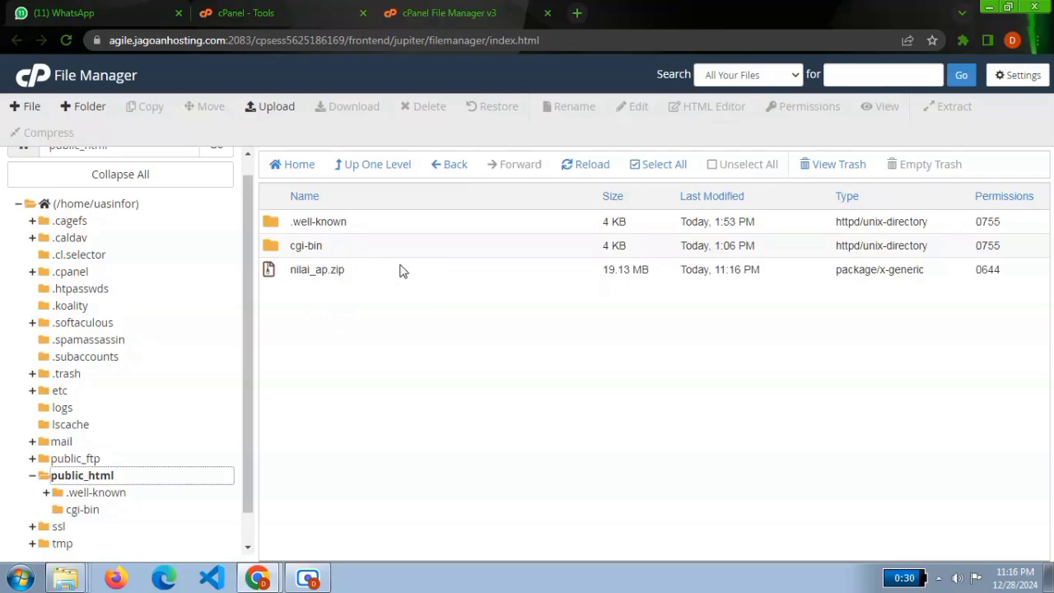
# Extract nilai_ap.zip into /public_html and dismiss the extraction results.
pyautogui.click(321, 270)
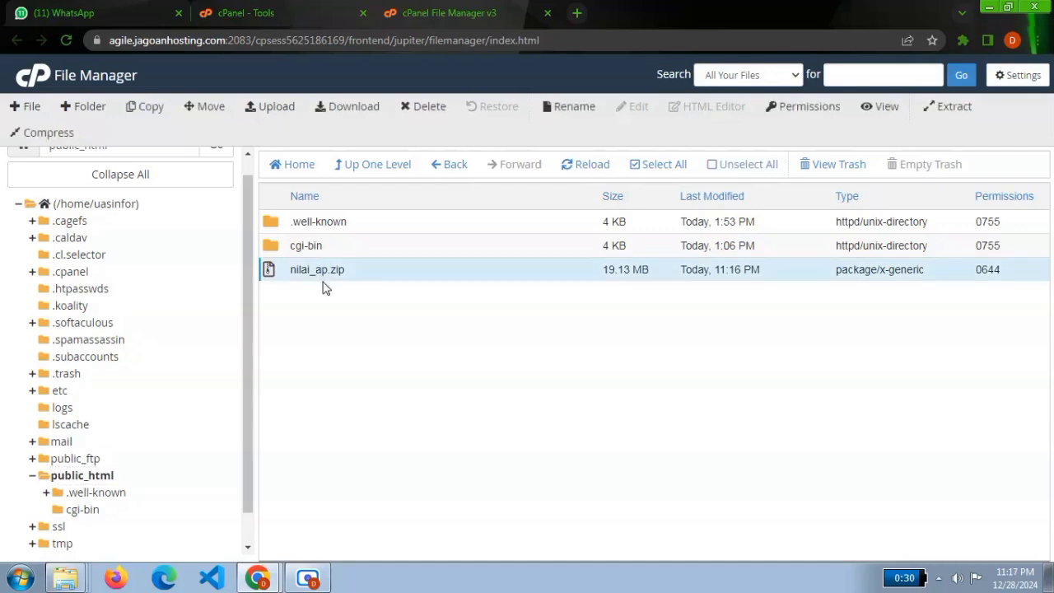
pyautogui.click(948, 109)
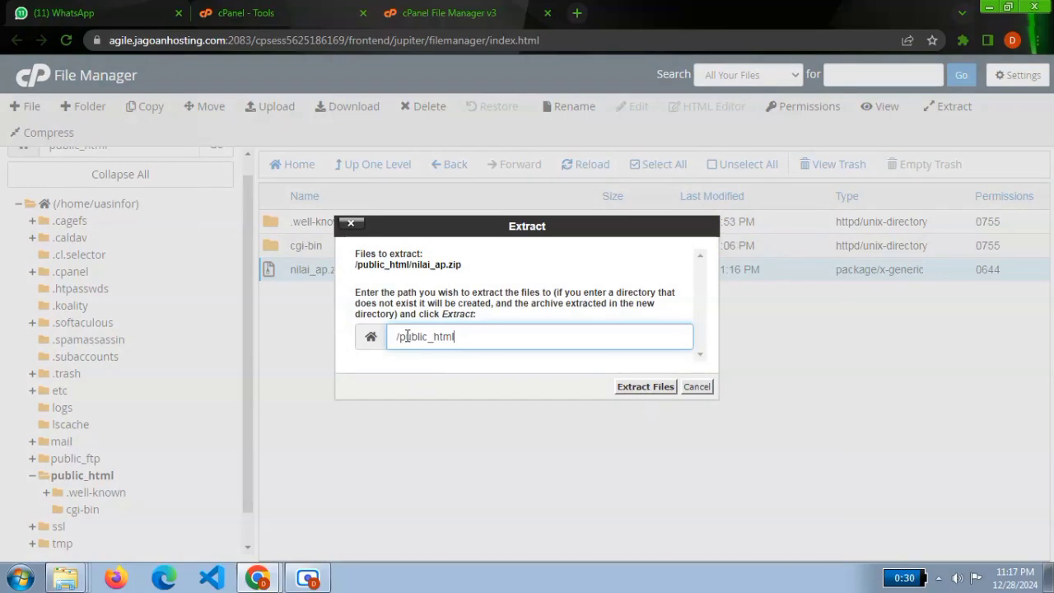
pyautogui.click(647, 391)
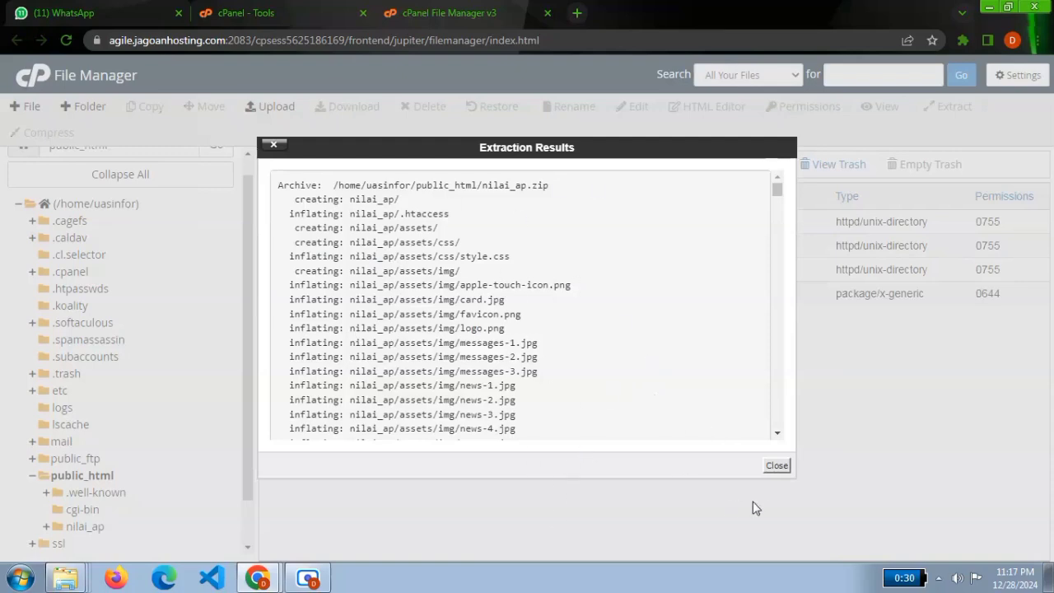
pyautogui.click(777, 466)
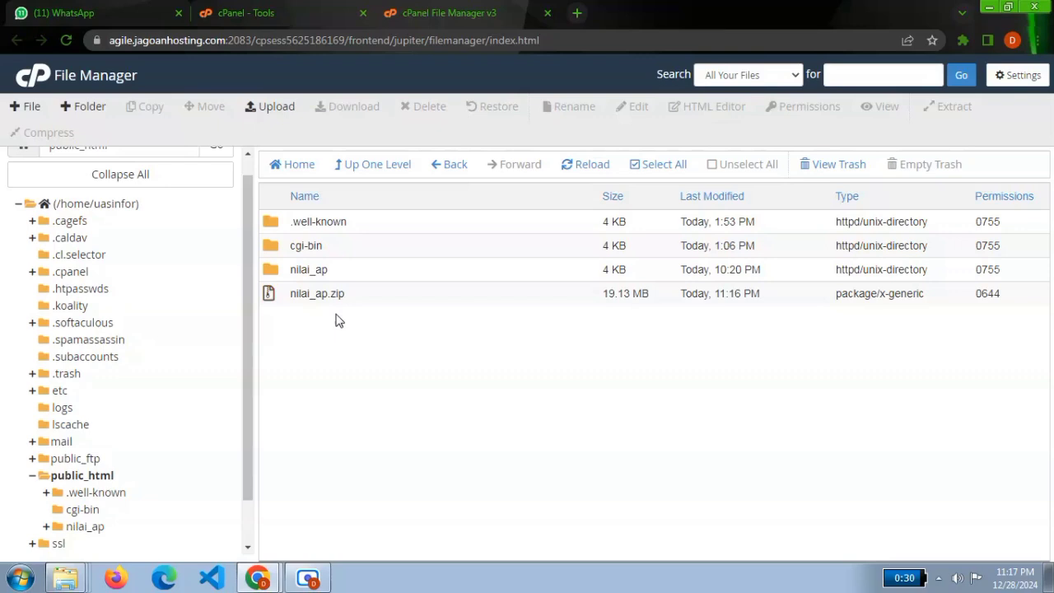
# Move all contents of the extracted nilai_ap folder up into /public_html/.
pyautogui.doubleClick(321, 269)
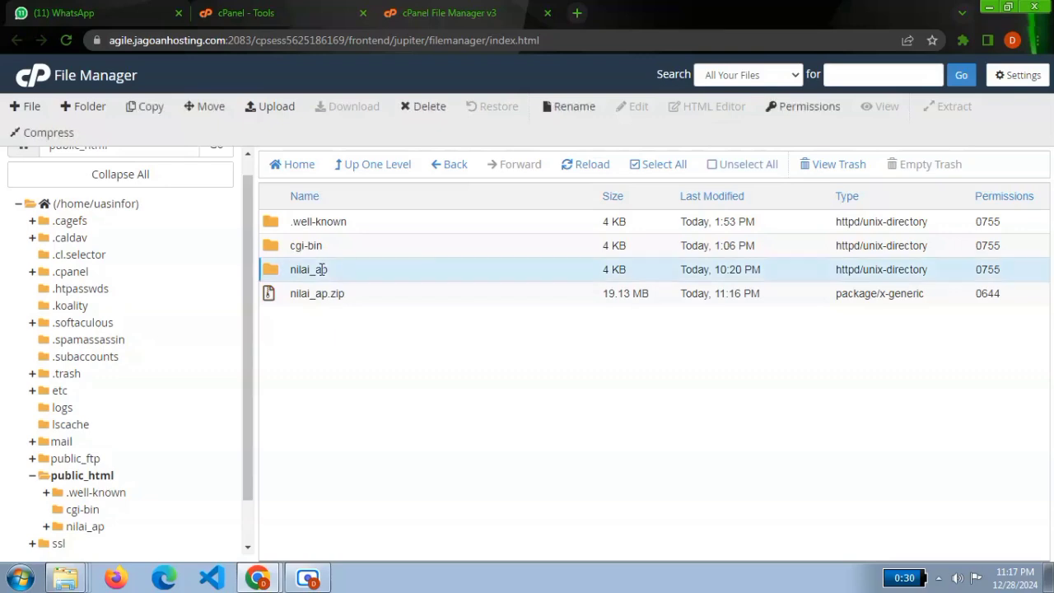
pyautogui.doubleClick(448, 274)
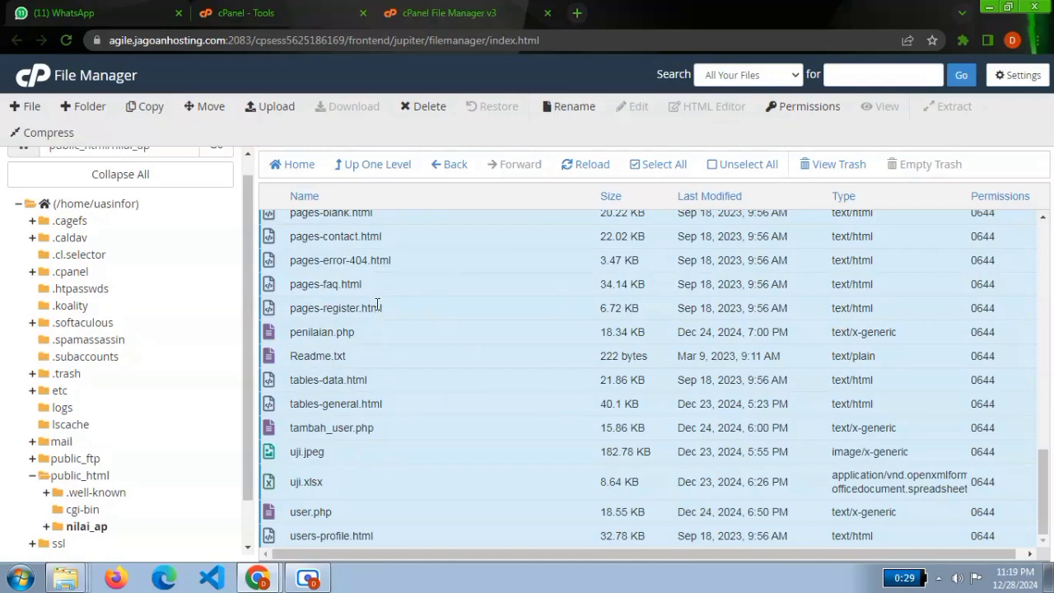
pyautogui.click(206, 110)
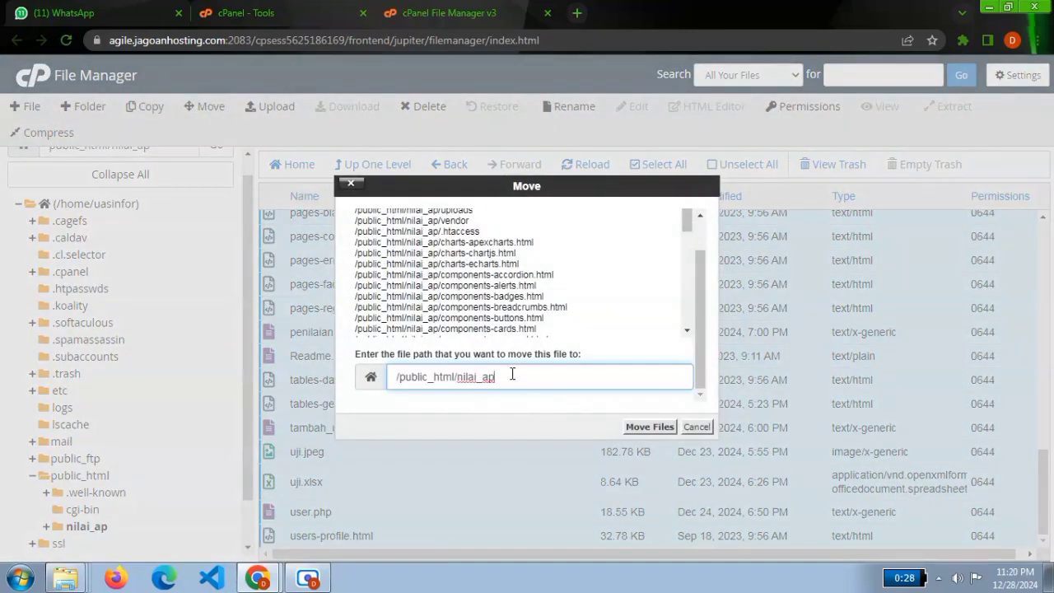
pyautogui.moveTo(512, 375); pyautogui.dragTo(458, 376)
pyautogui.press('BackSpace')
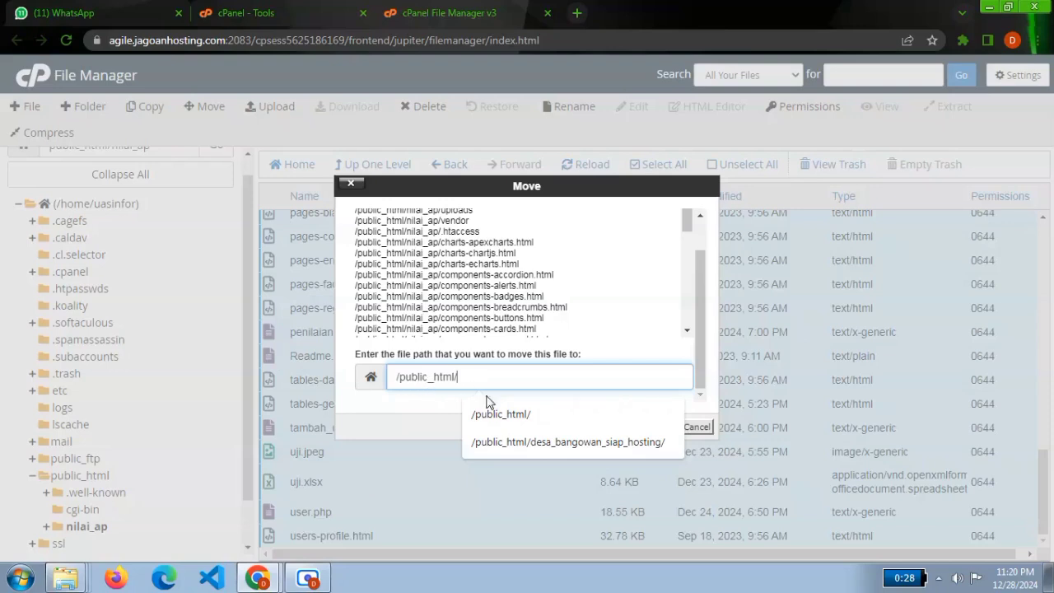
pyautogui.click(517, 416)
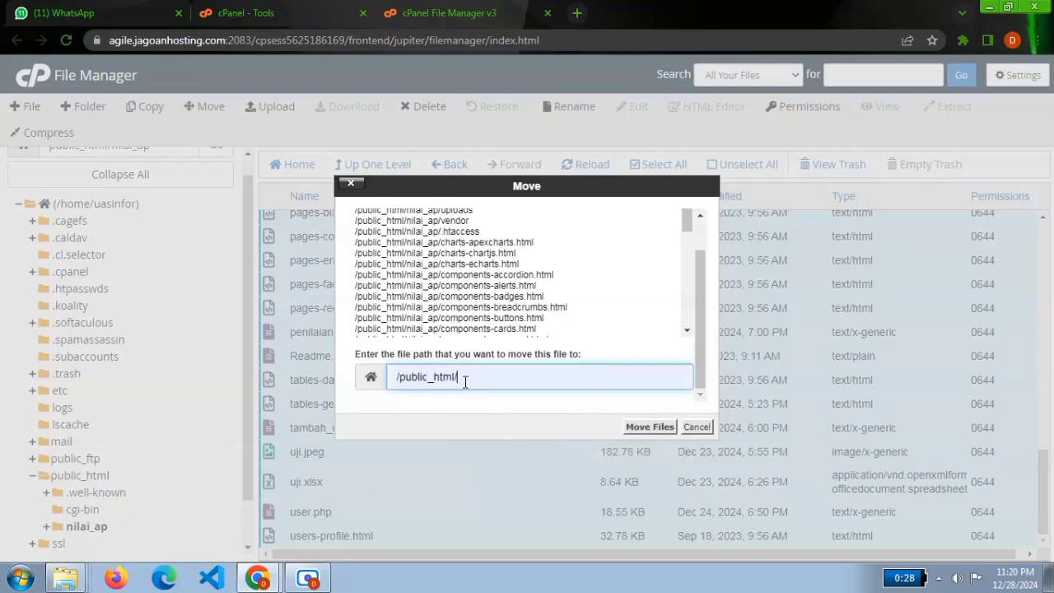
pyautogui.click(650, 427)
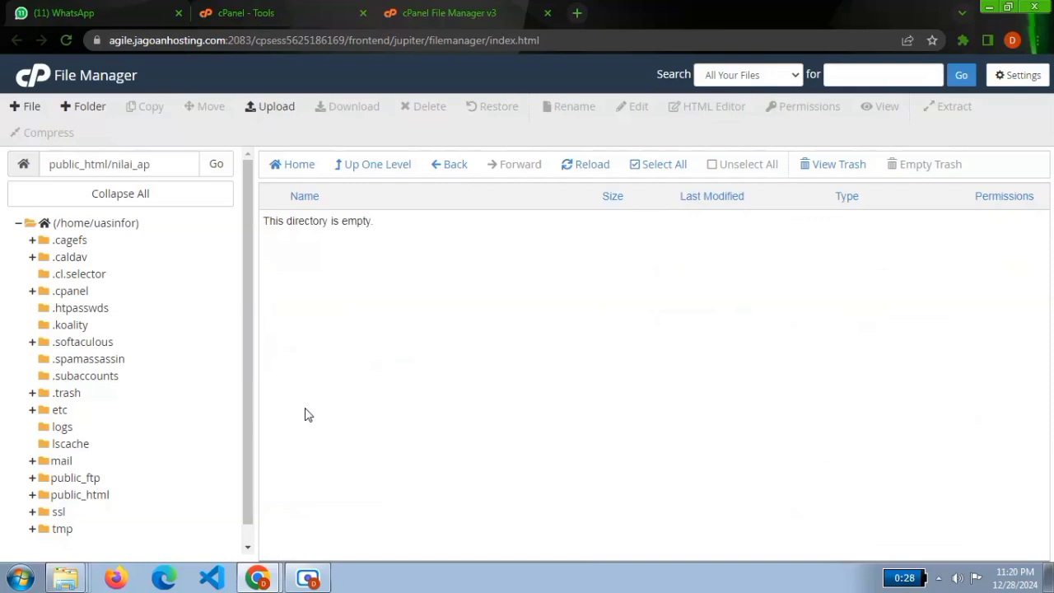
# Check the moved files in public_html and move the emptied nilai_ap folder to the trash.
pyautogui.click(92, 498)
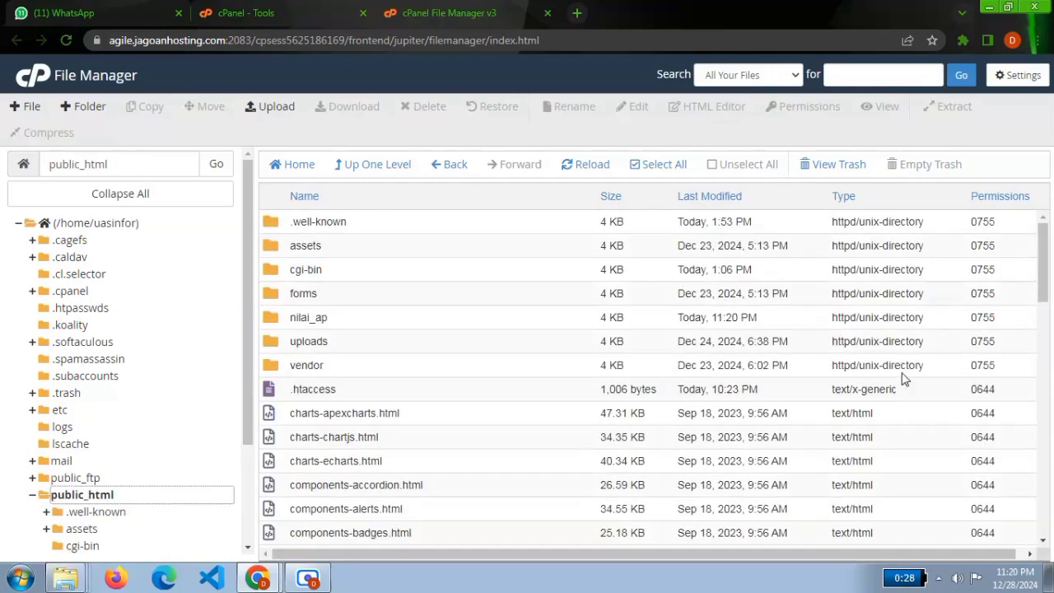
pyautogui.scroll(-5, 1043, 315)
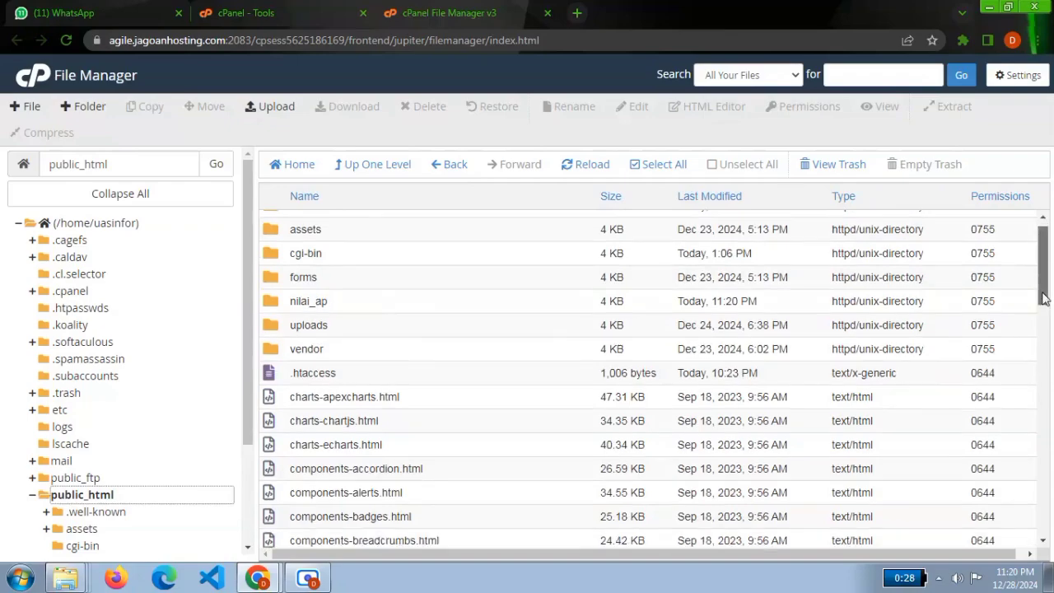
pyautogui.moveTo(1026, 392); pyautogui.dragTo(1033, 239)
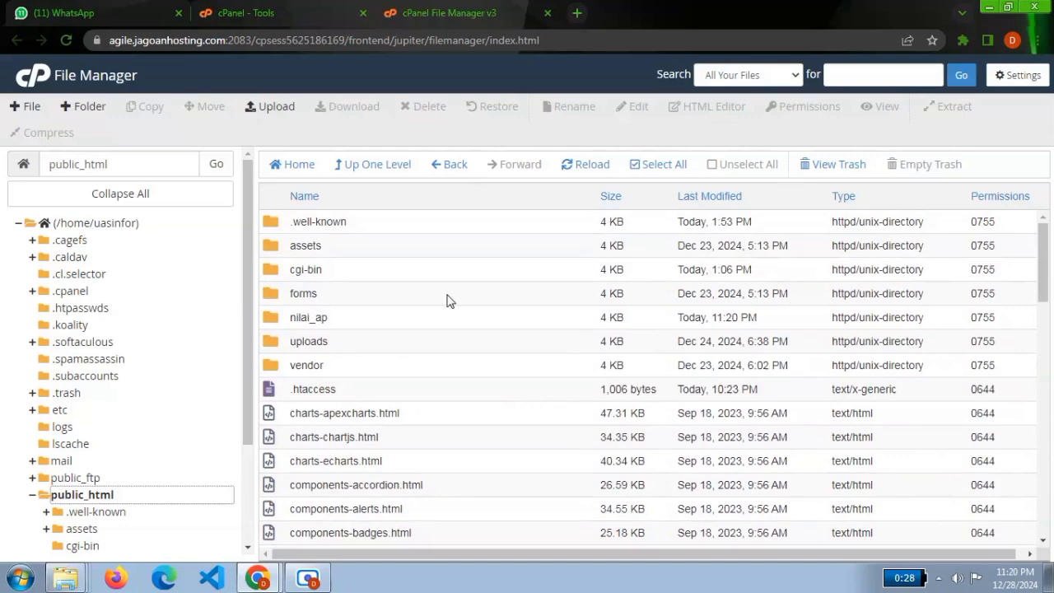
pyautogui.rightClick(330, 320)
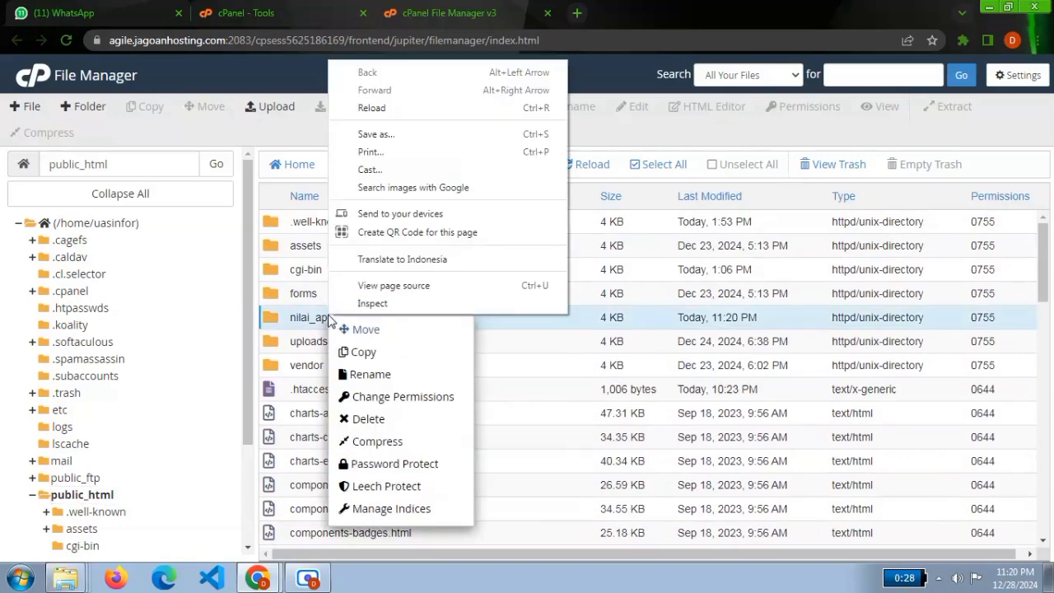
pyautogui.click(359, 419)
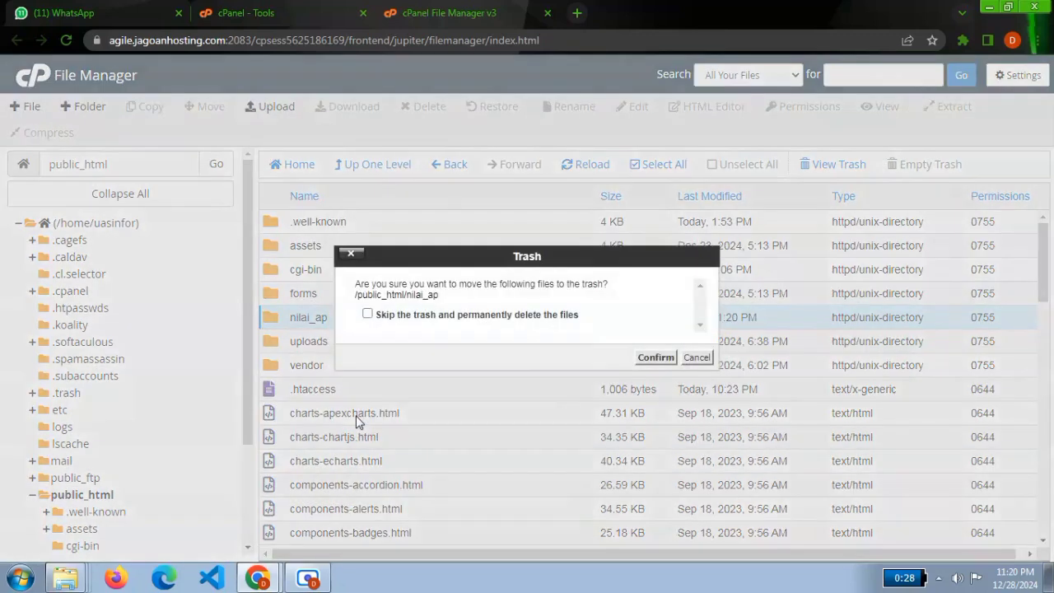
pyautogui.click(656, 357)
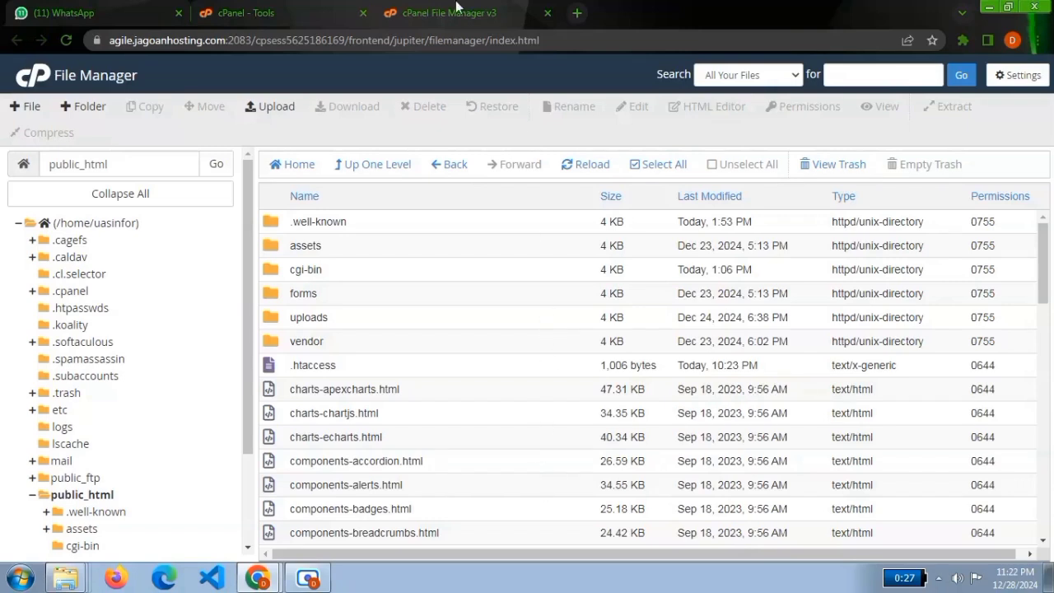
# Return to the cPanel tools page and open Manage My Databases from the Databases group.
pyautogui.click(270, 9)
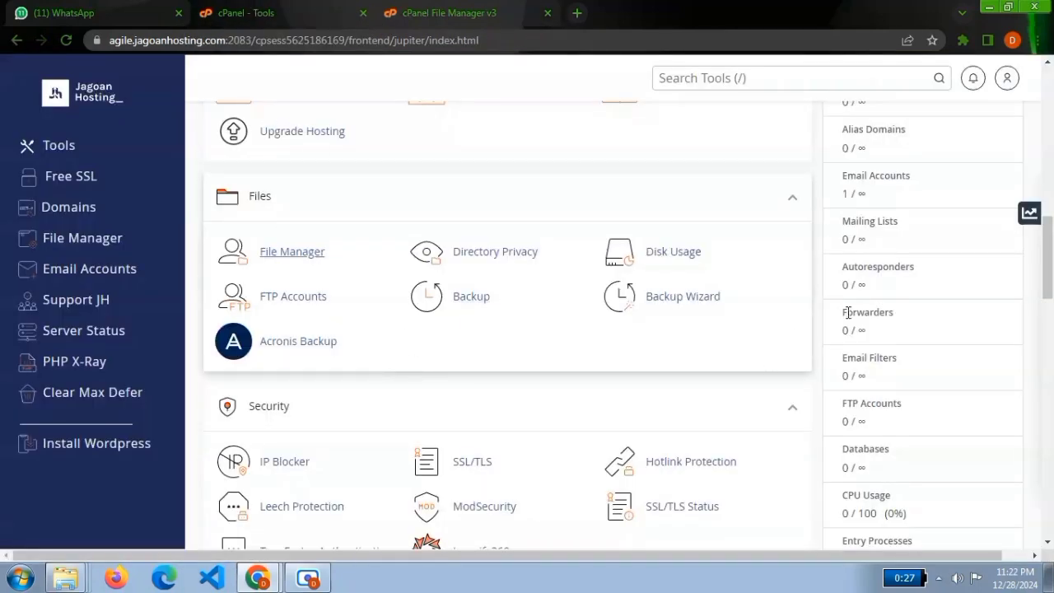
pyautogui.moveTo(1052, 260); pyautogui.dragTo(1021, 381)
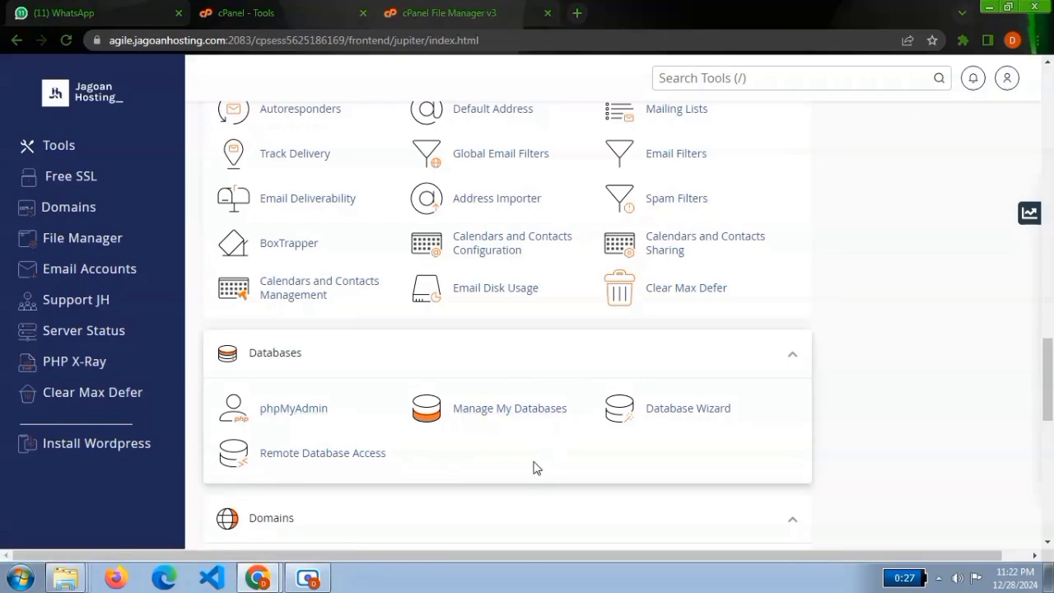
pyautogui.click(483, 414)
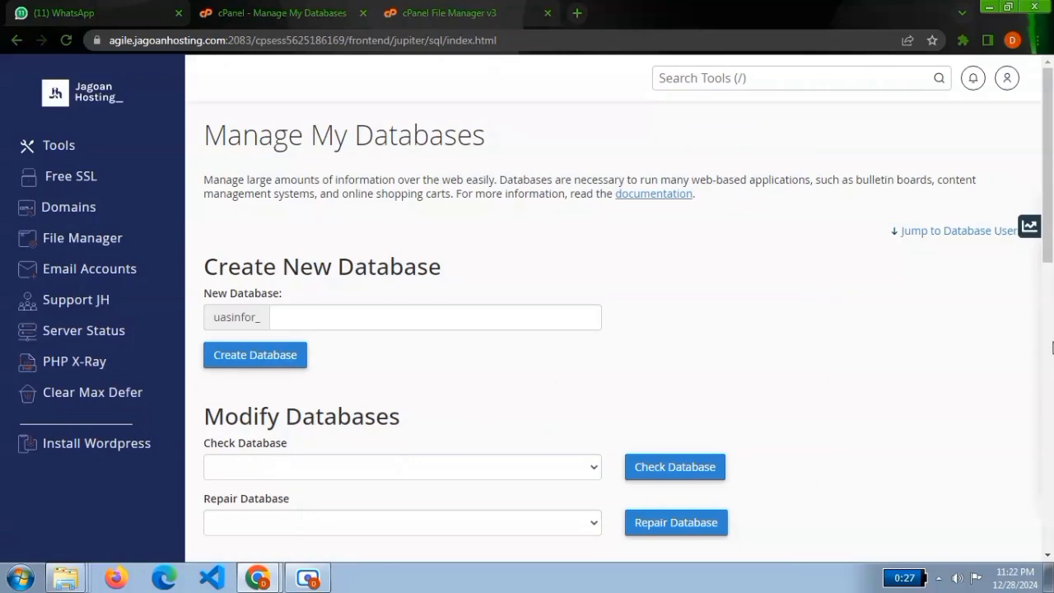
pyautogui.moveTo(1052, 212); pyautogui.dragTo(1050, 237)
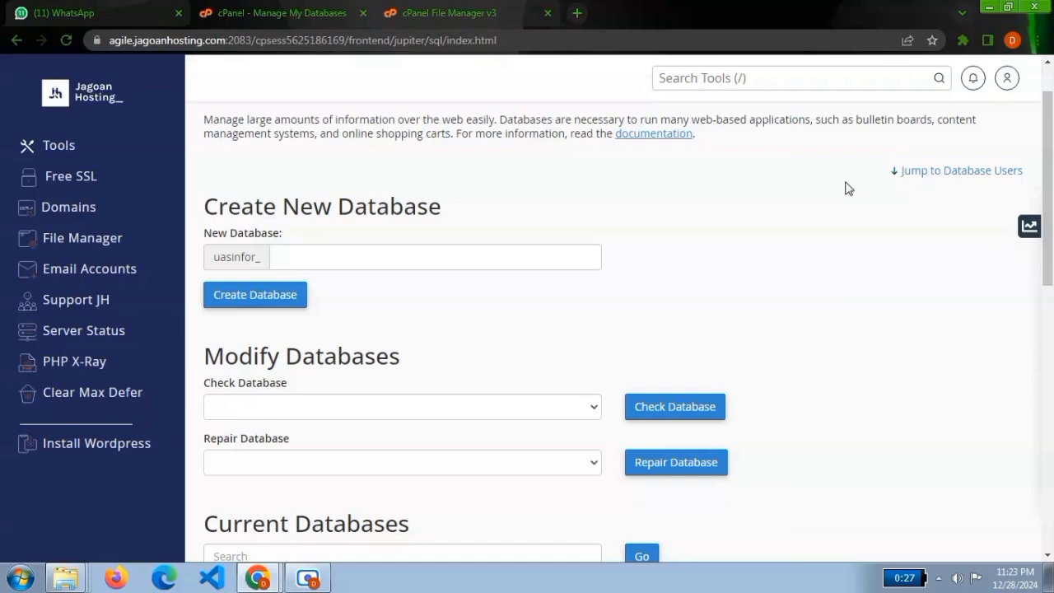
# Create a new database named penilaian_ap after the account prefix and go back to the database management page.
pyautogui.click(416, 248)
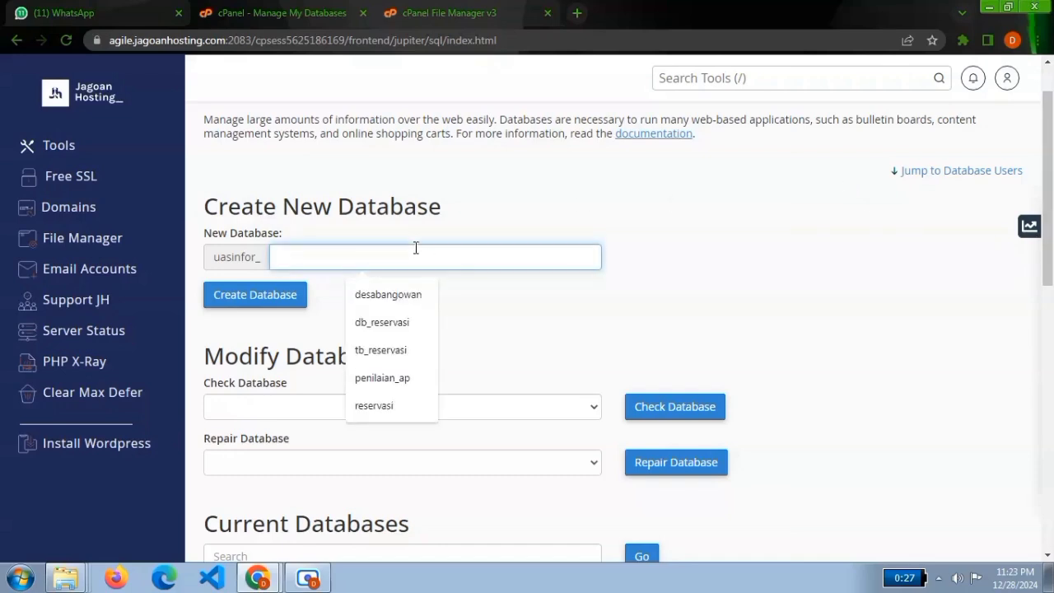
pyautogui.click(398, 378)
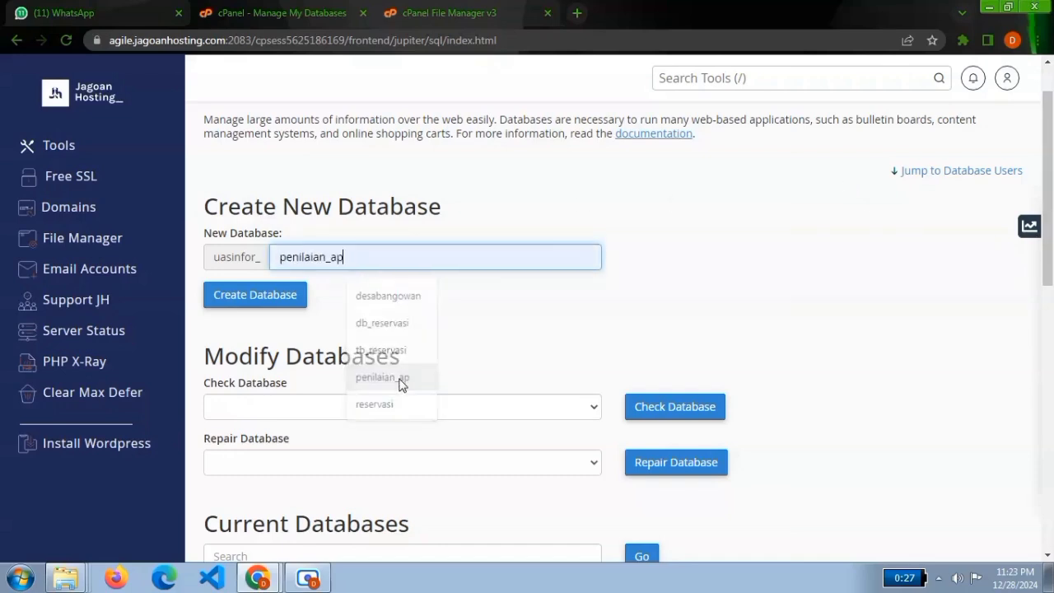
pyautogui.click(258, 259)
pyautogui.moveTo(255, 260); pyautogui.dragTo(188, 268)
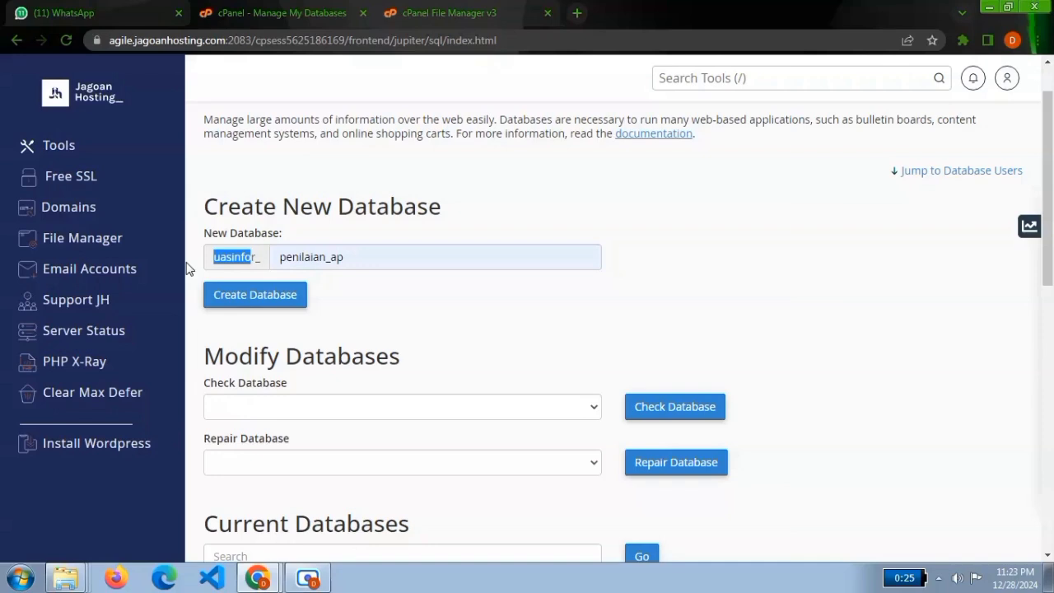
pyautogui.click(256, 252)
pyautogui.click(252, 298)
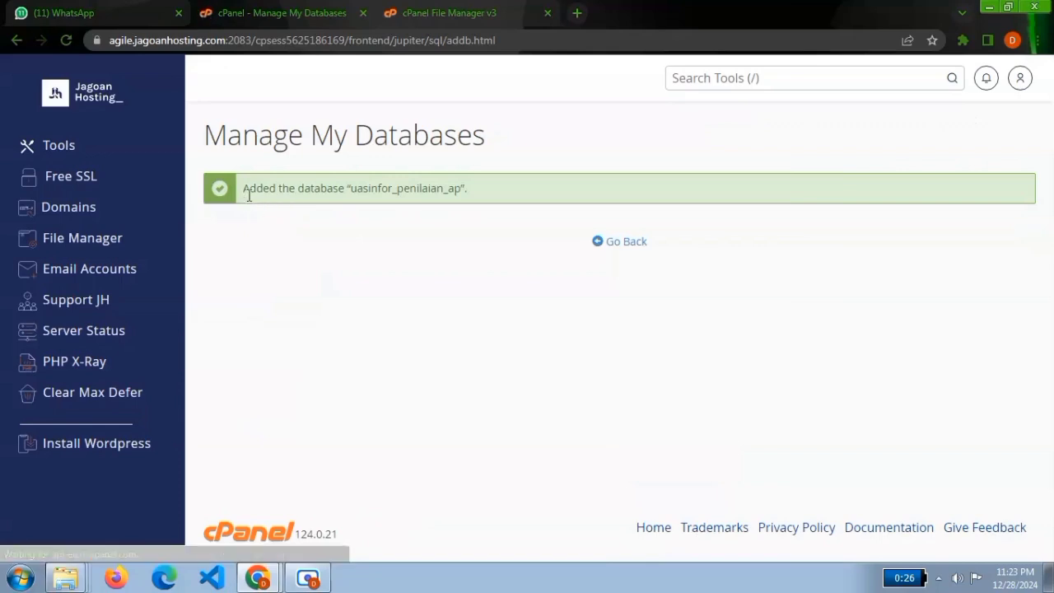
pyautogui.moveTo(263, 187); pyautogui.dragTo(379, 188)
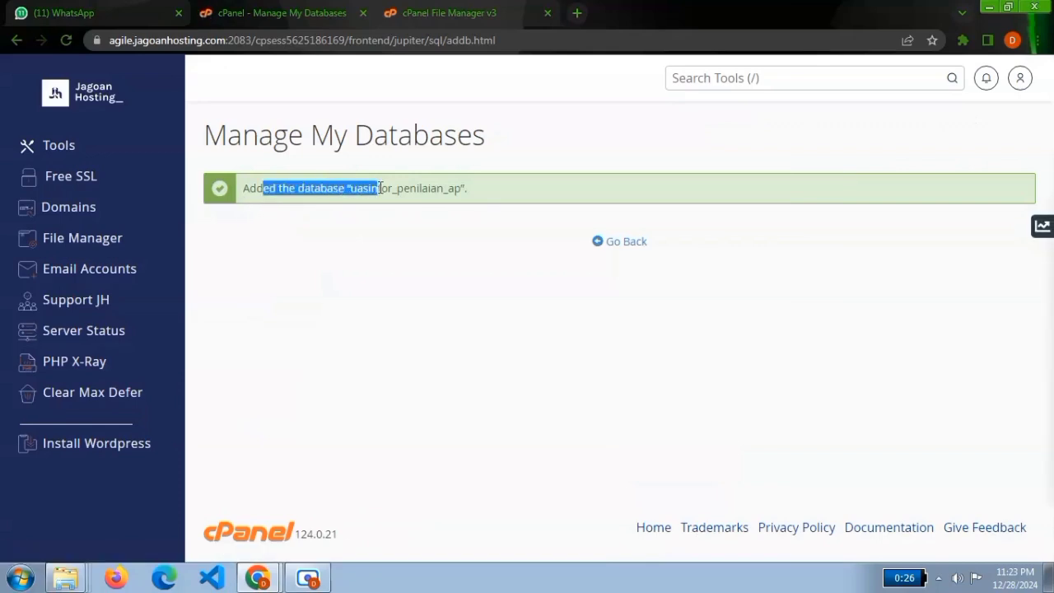
pyautogui.click(379, 188)
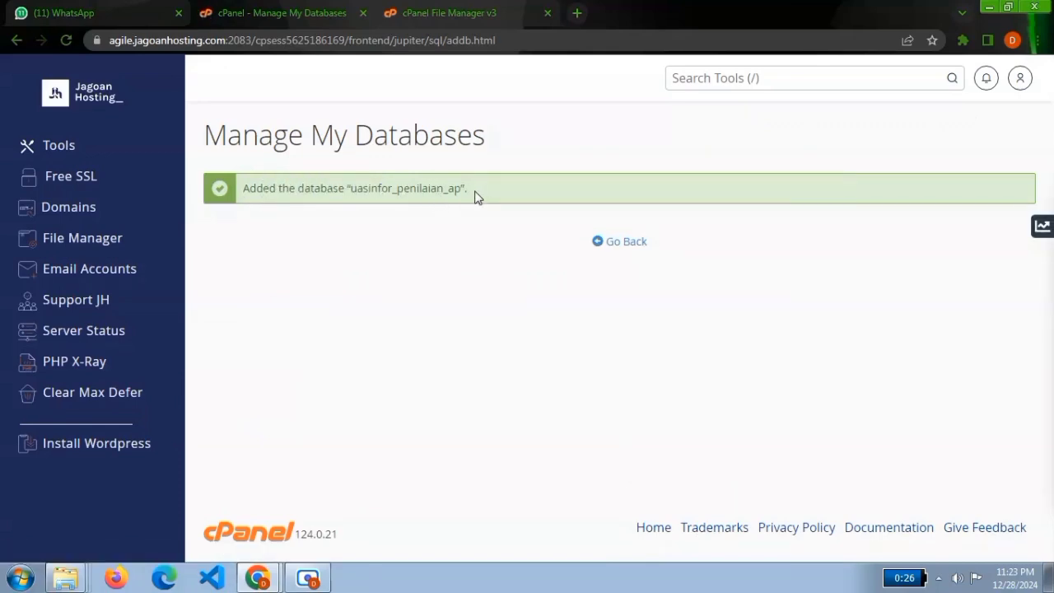
pyautogui.click(626, 242)
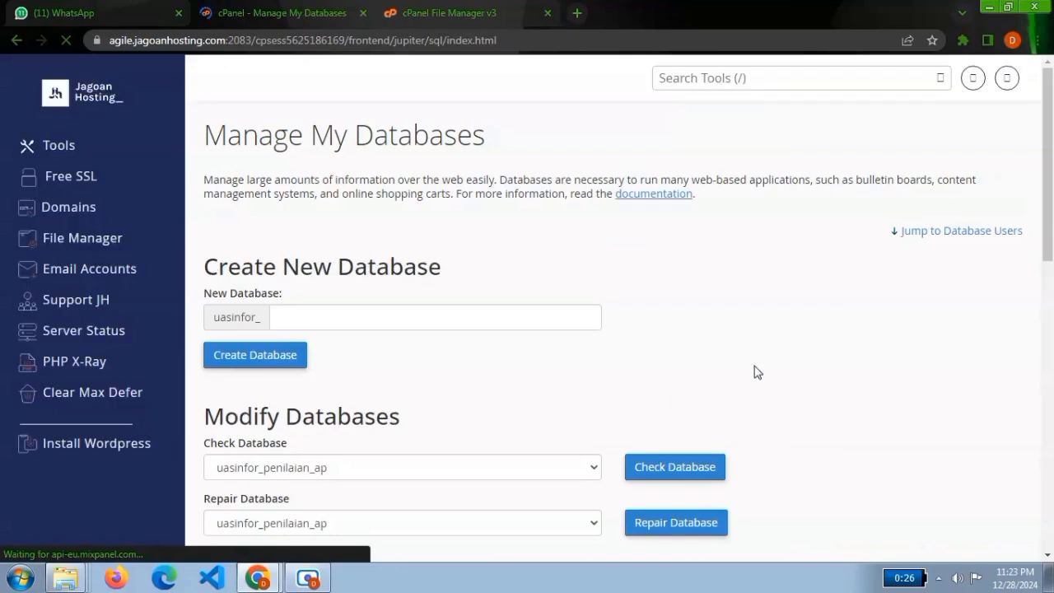
pyautogui.moveTo(1049, 201); pyautogui.dragTo(1034, 228)
pyautogui.scroll(-2, 1000, 239)
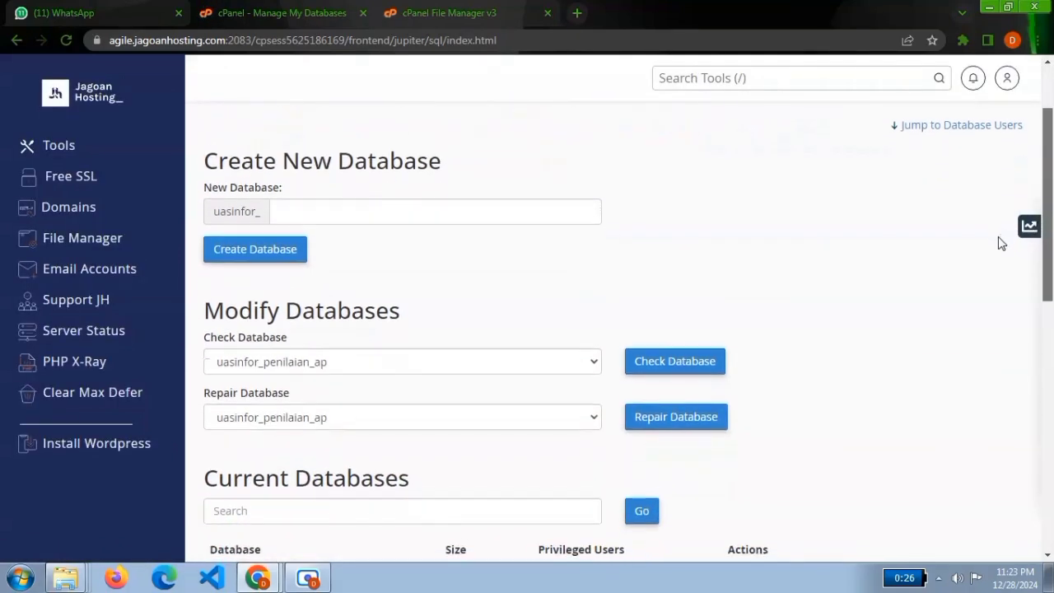
pyautogui.scroll(3, 938, 297)
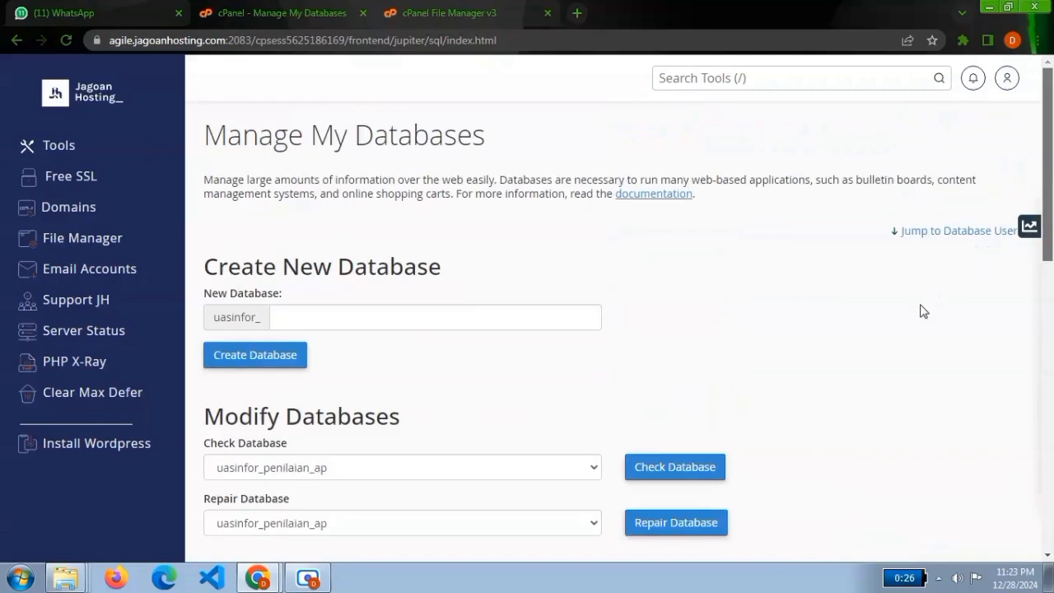
# Fill in the username of a new database user after the account prefix, using the saved suggestion.
pyautogui.moveTo(1052, 218); pyautogui.dragTo(1023, 467)
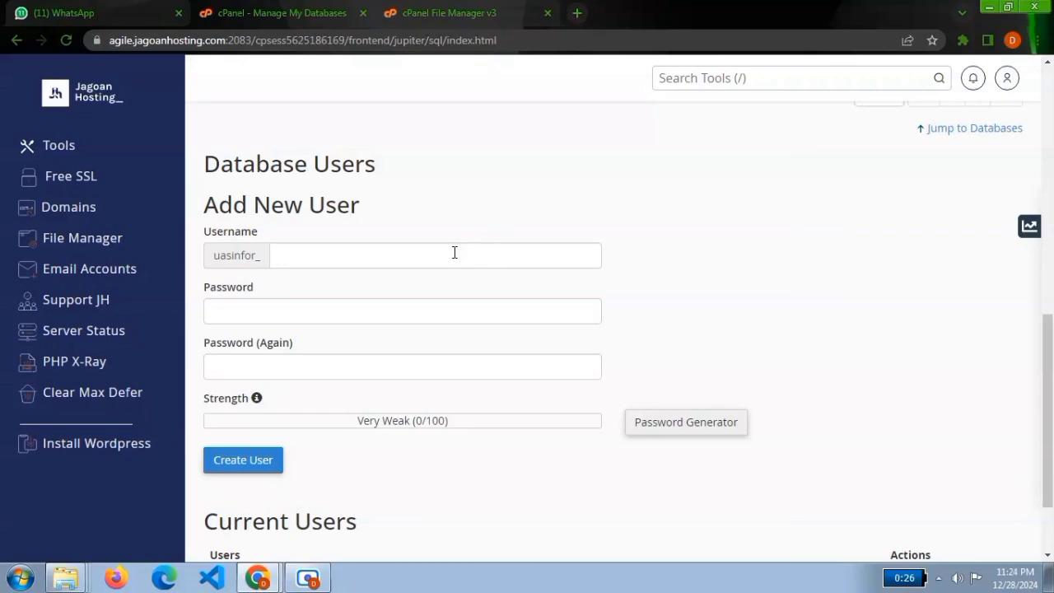
pyautogui.click(328, 260)
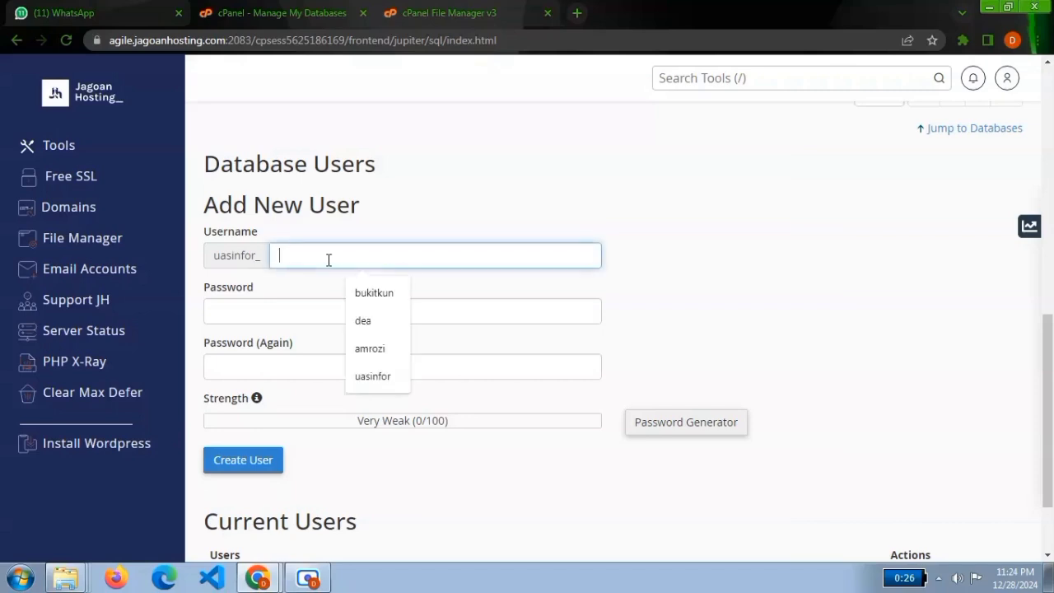
pyautogui.click(386, 349)
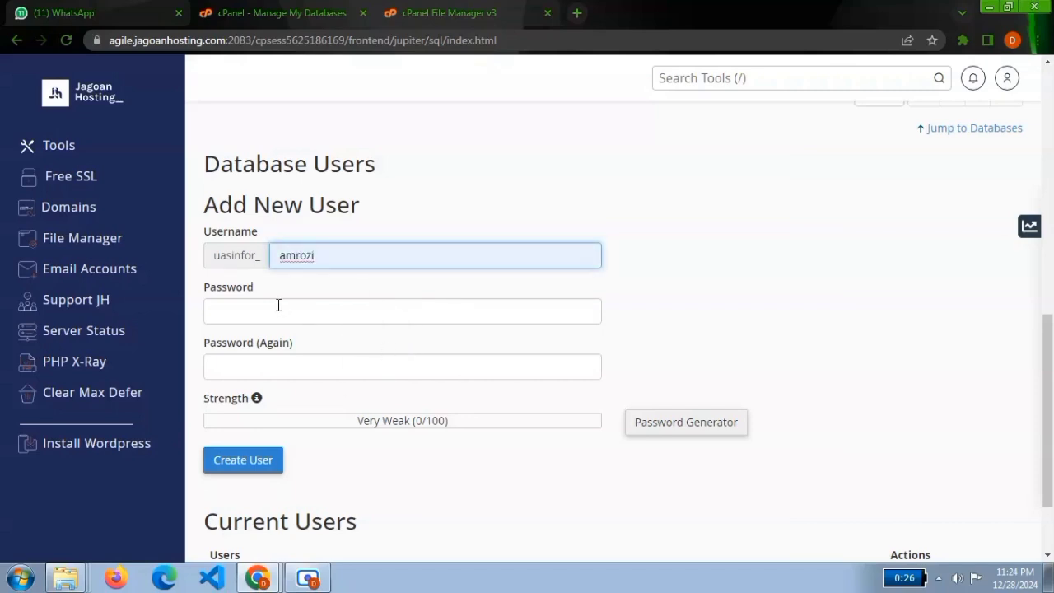
pyautogui.moveTo(210, 255); pyautogui.dragTo(254, 253)
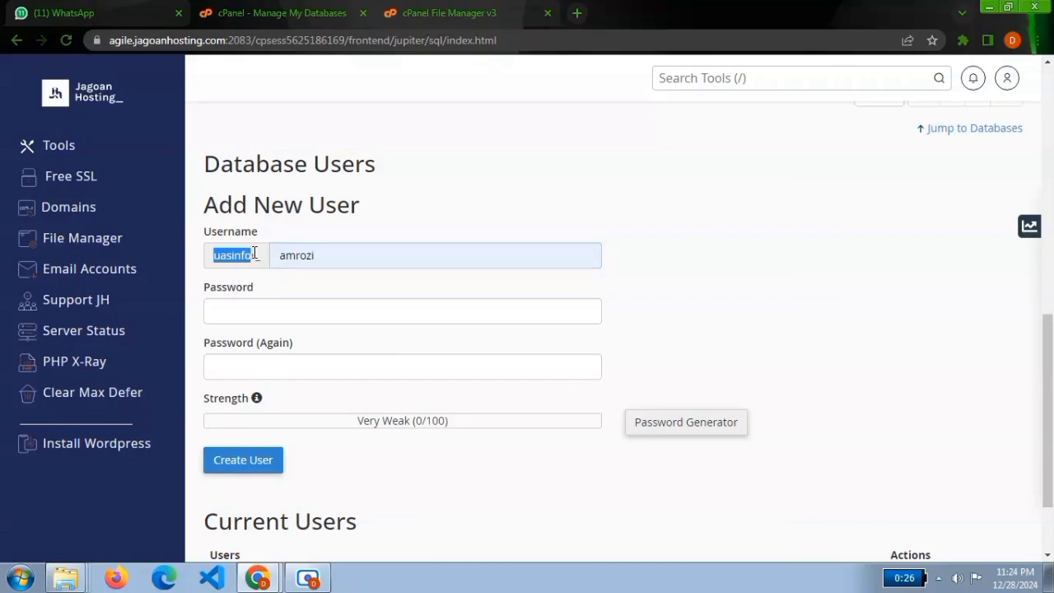
pyautogui.click(254, 253)
# Enter a strong account password for the new database user.
pyautogui.click(242, 305)
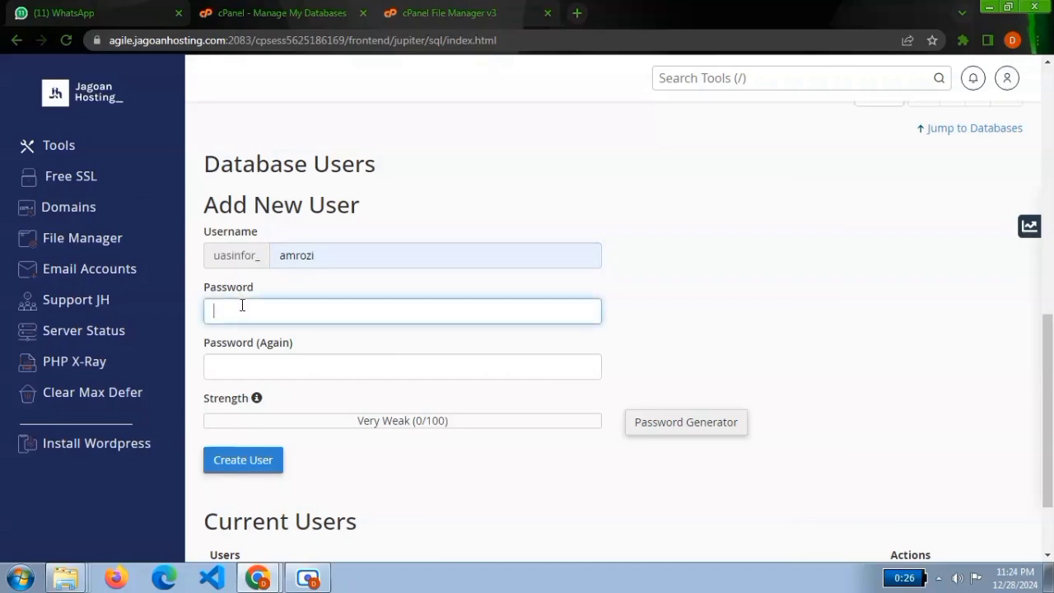
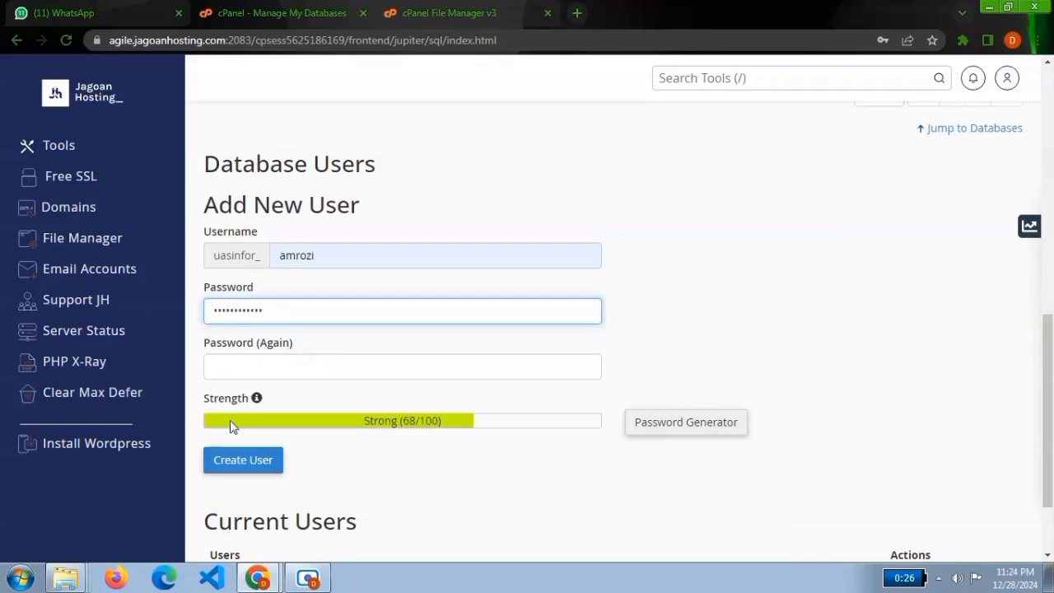
# Repeat the password in the confirmation field, create the database user and go back to the database management page.
pyautogui.click(231, 372)
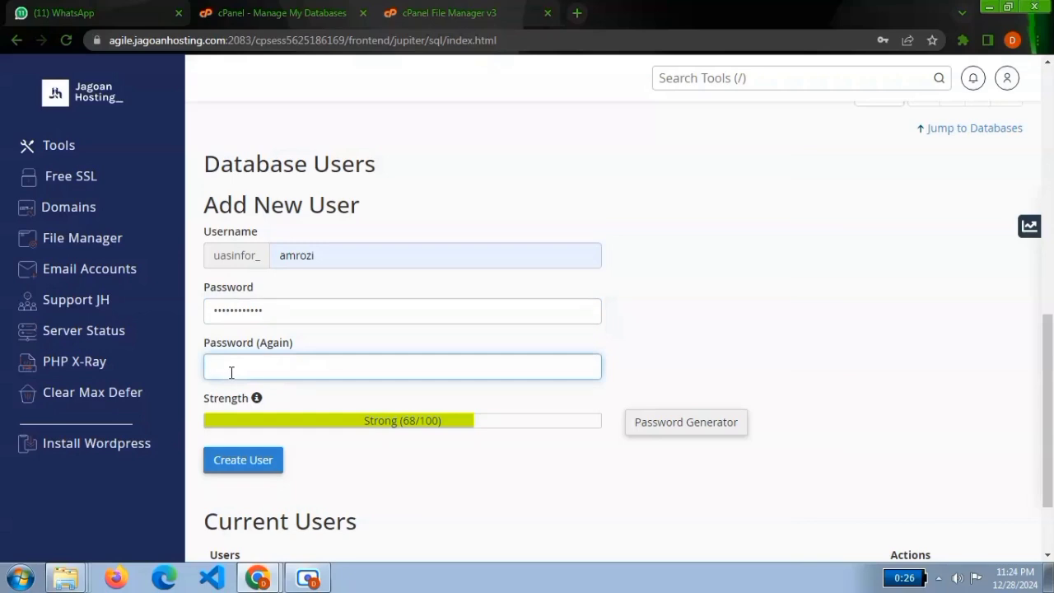
pyautogui.write('•')
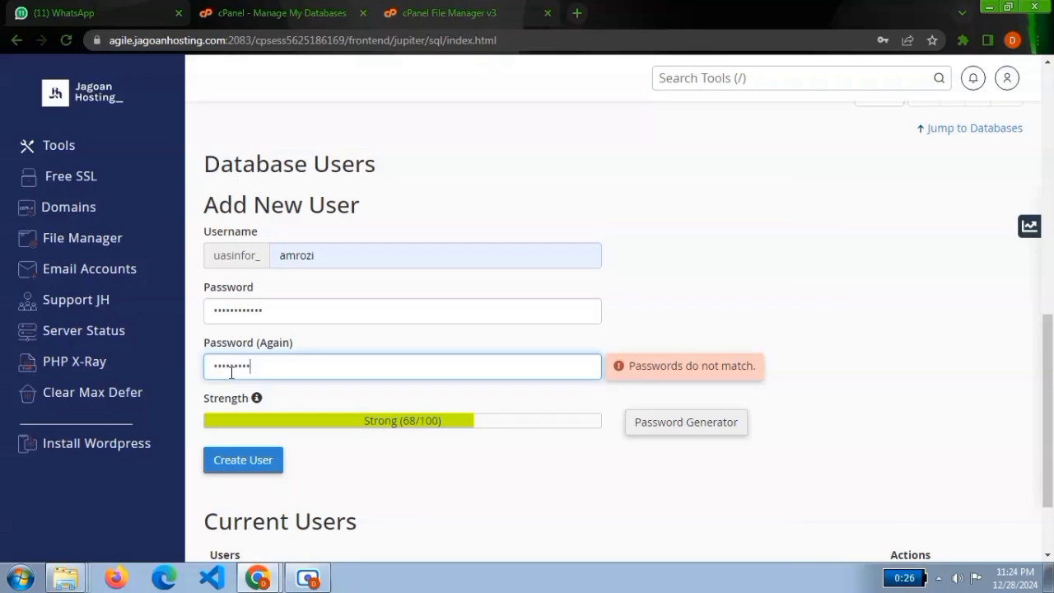
pyautogui.write('•')
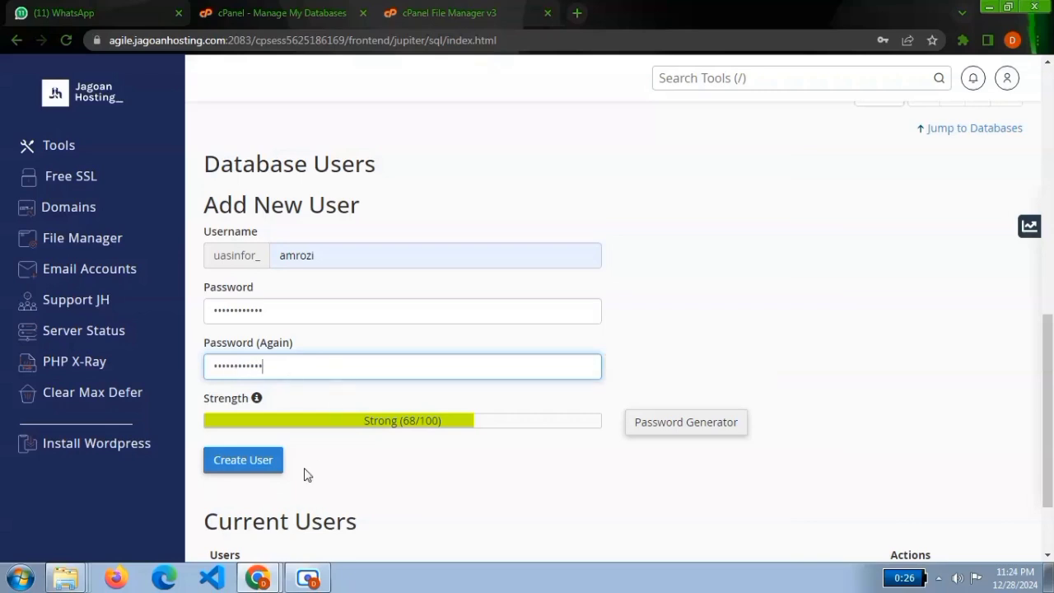
pyautogui.click(256, 467)
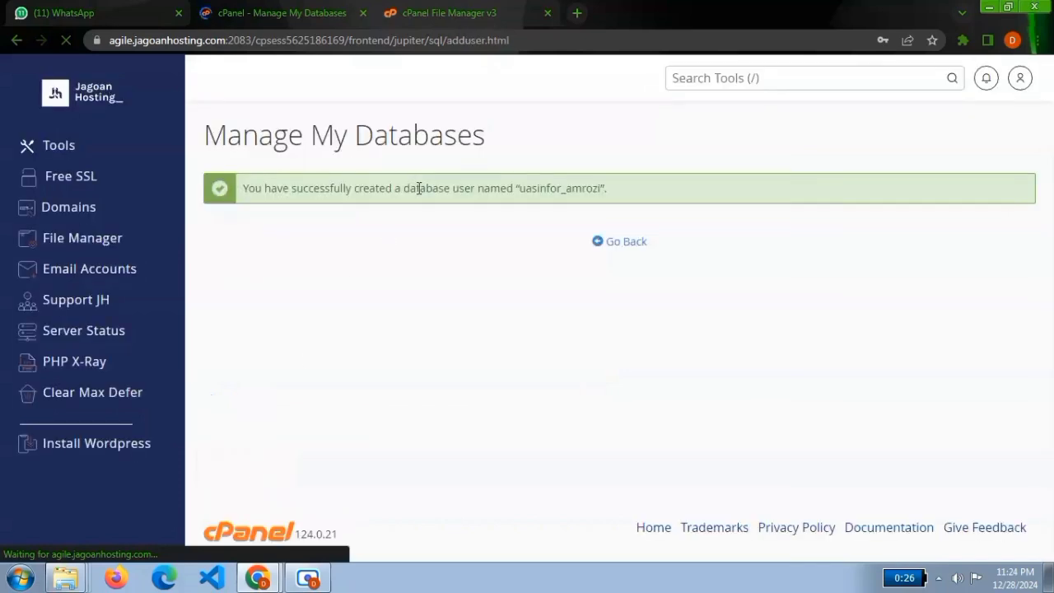
pyautogui.moveTo(255, 191); pyautogui.dragTo(452, 205)
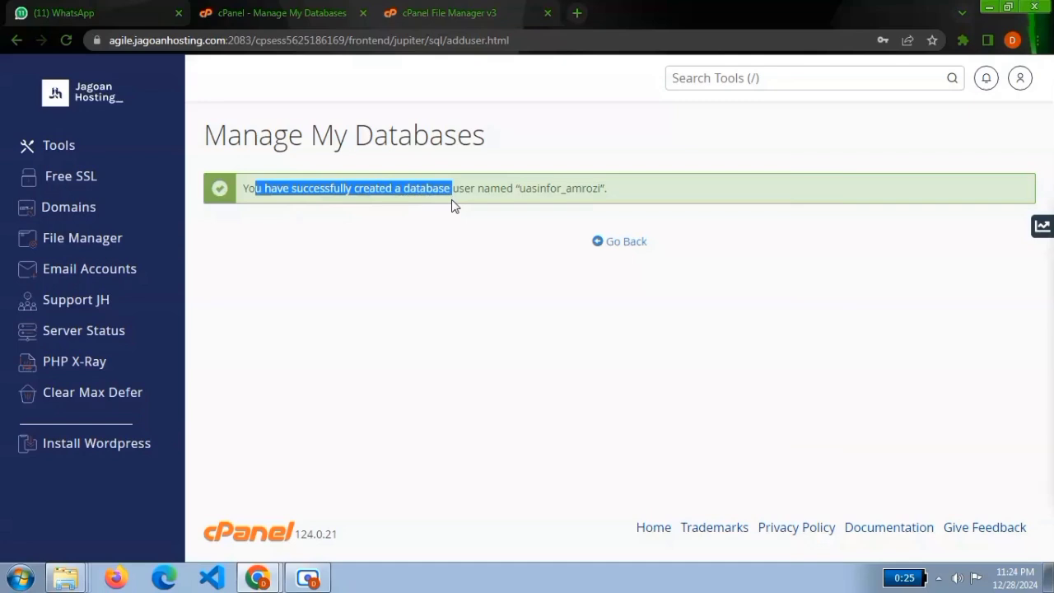
pyautogui.click(633, 250)
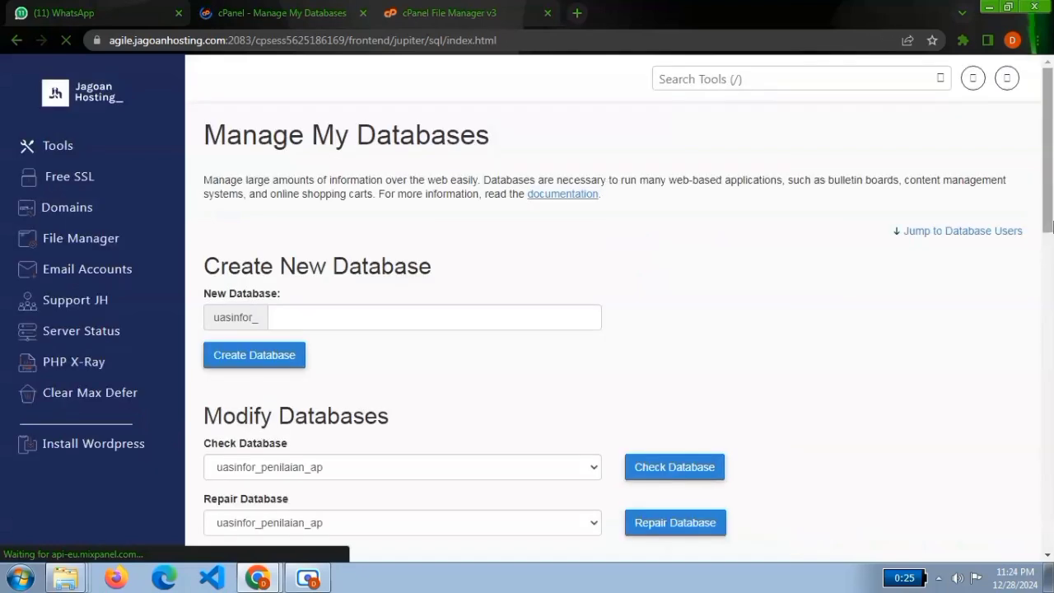
# Add the new database user to the penilaian_ap database under Add User To Database.
pyautogui.scroll(-3, 1015, 266)
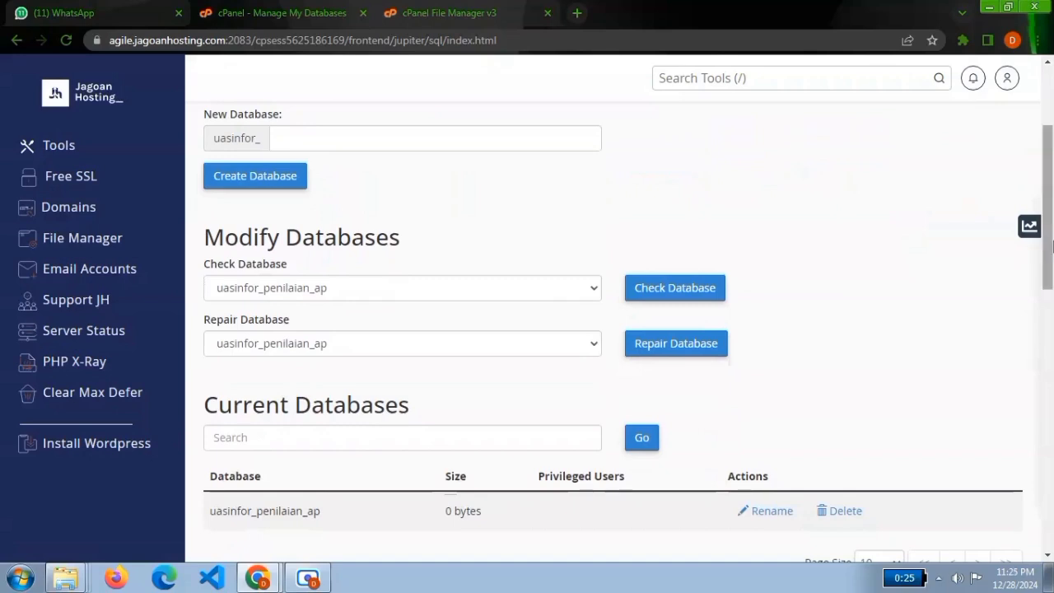
pyautogui.scroll(-3, 1030, 297)
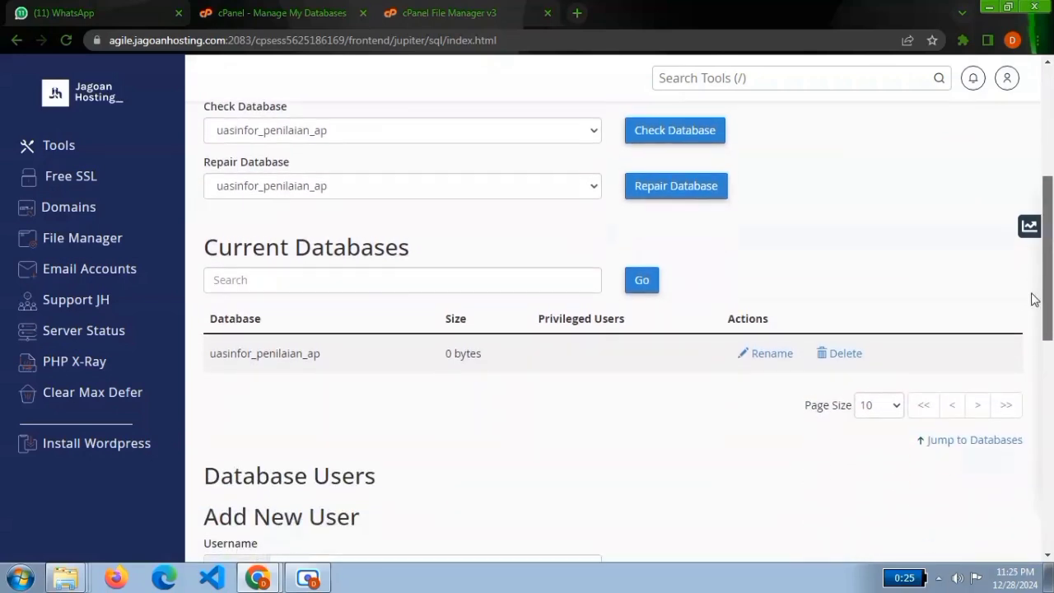
pyautogui.scroll(-3, 1027, 313)
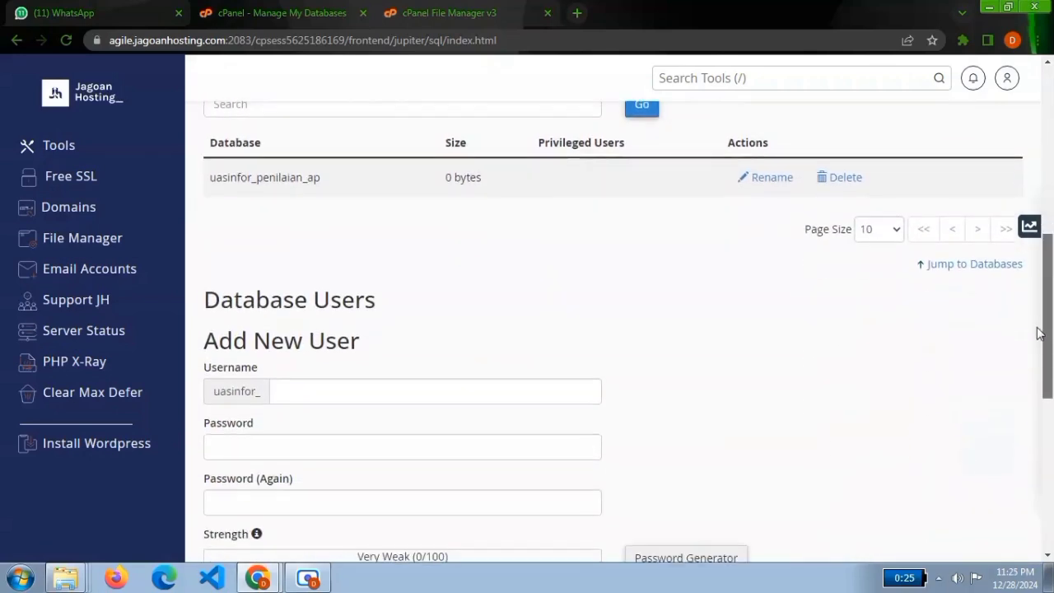
pyautogui.moveTo(1032, 368); pyautogui.dragTo(1031, 439)
pyautogui.scroll(-2, 1029, 461)
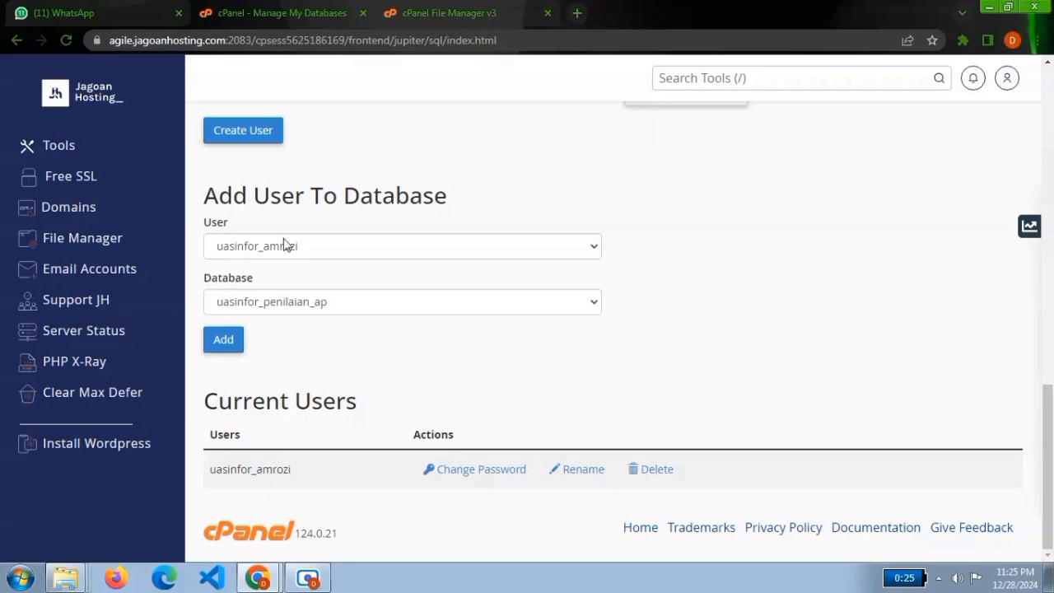
pyautogui.moveTo(227, 198); pyautogui.dragTo(358, 208)
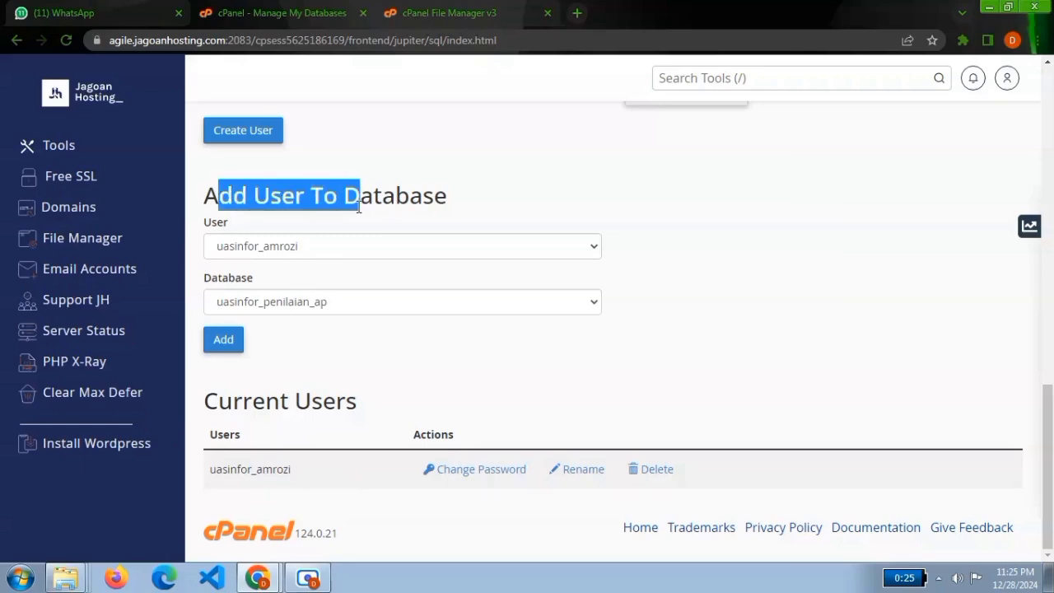
pyautogui.click(360, 207)
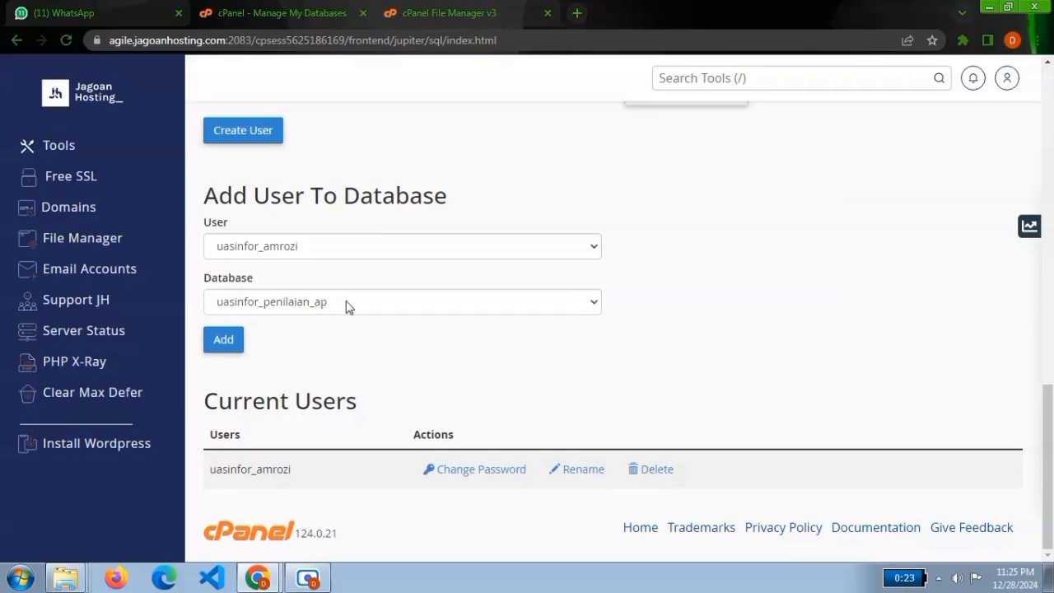
pyautogui.click(220, 344)
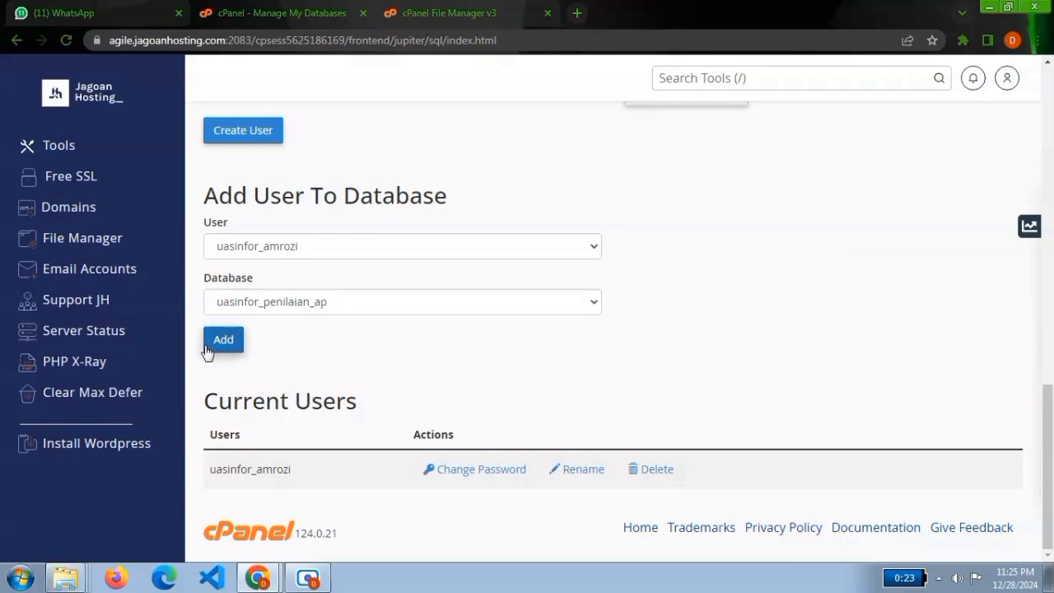
pyautogui.click(213, 349)
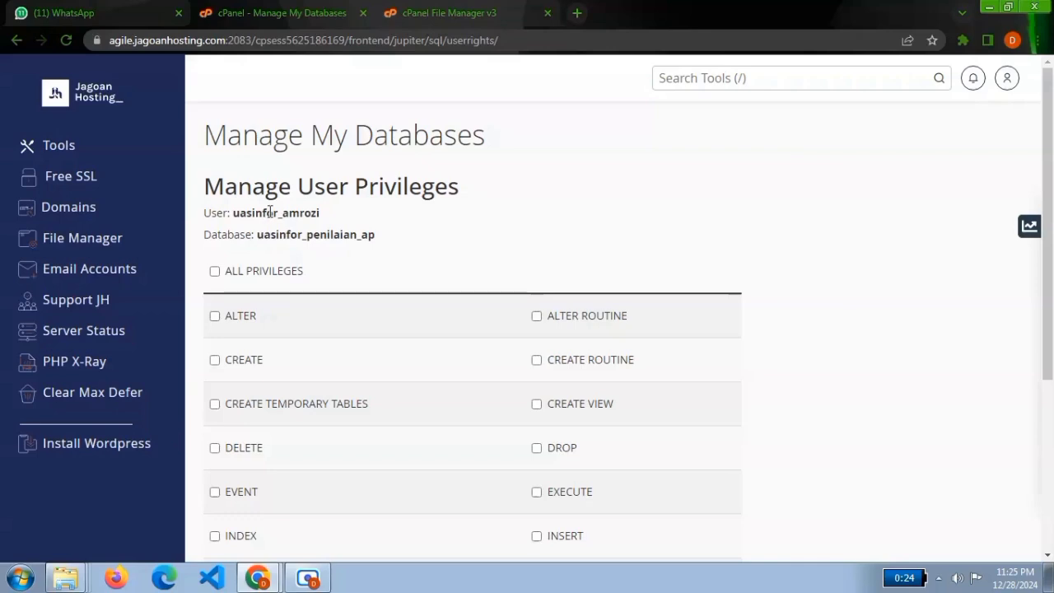
# Grant the user ALL PRIVILEGES on the penilaian_ap database and save the changes.
pyautogui.click(214, 272)
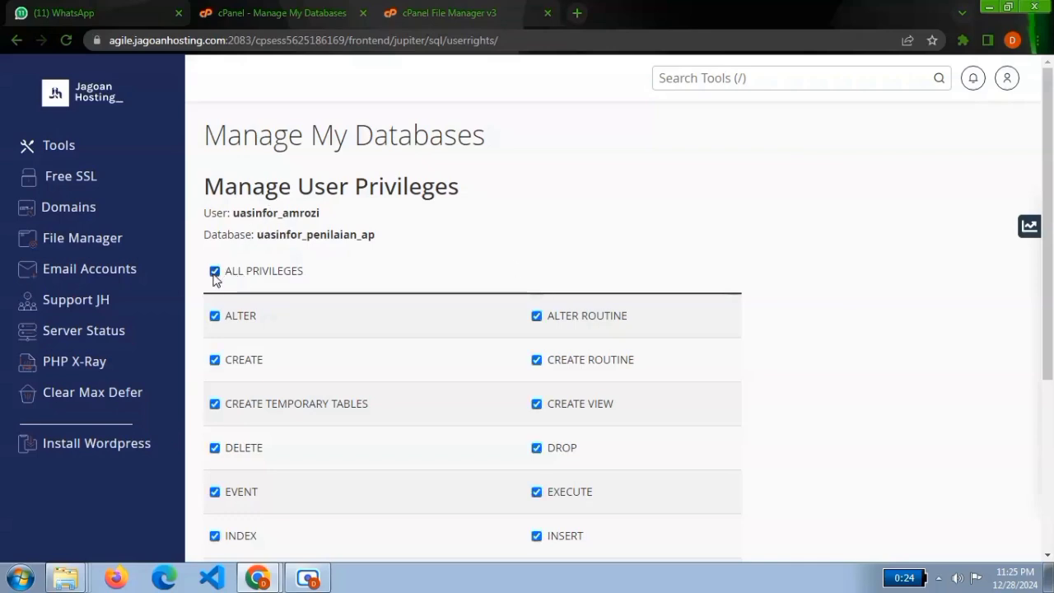
pyautogui.scroll(-2, 1028, 332)
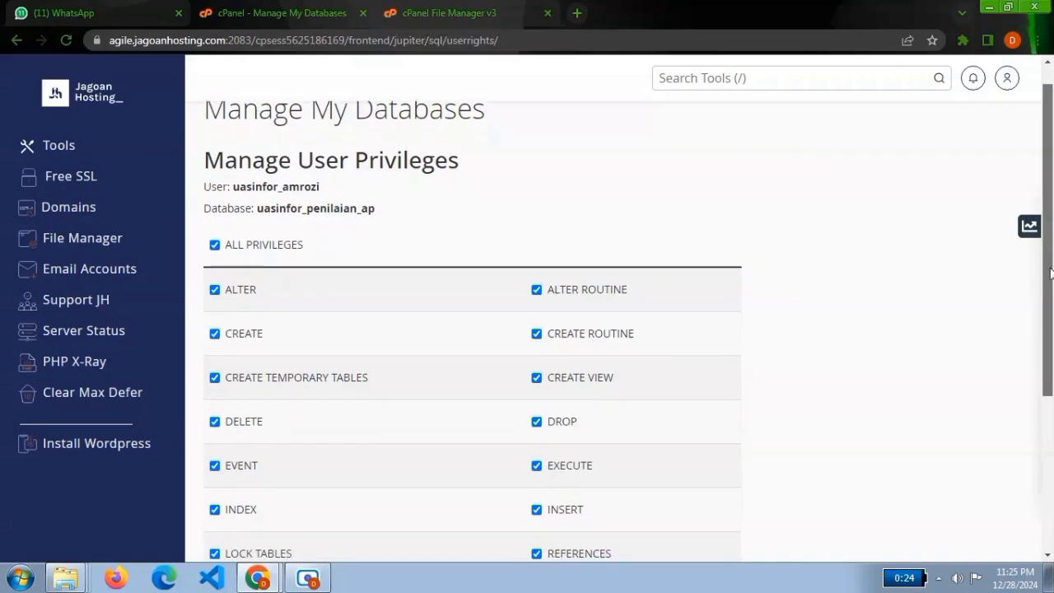
pyautogui.scroll(-1, 1049, 365)
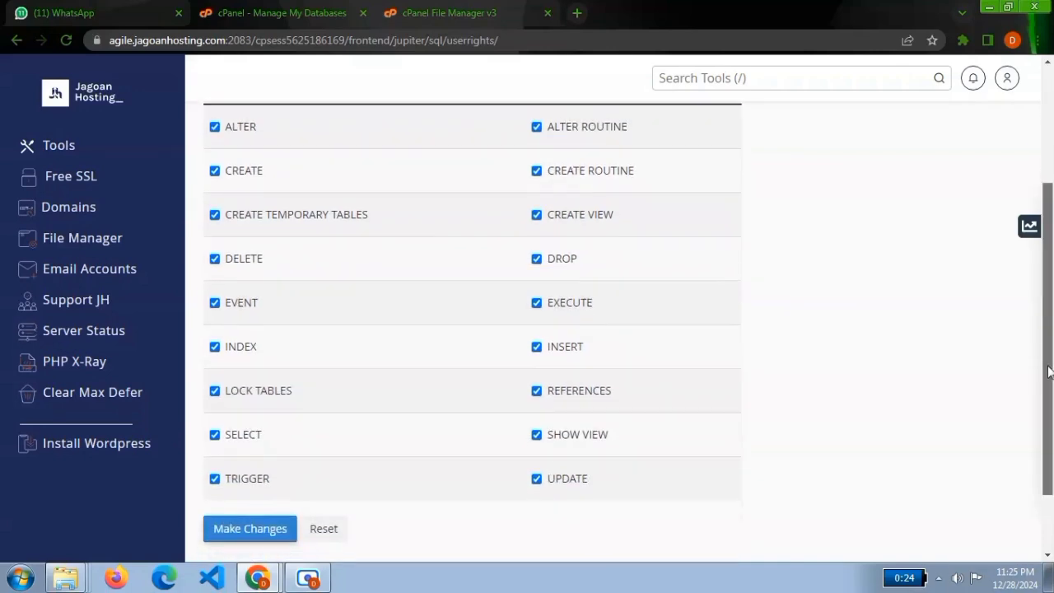
pyautogui.click(267, 471)
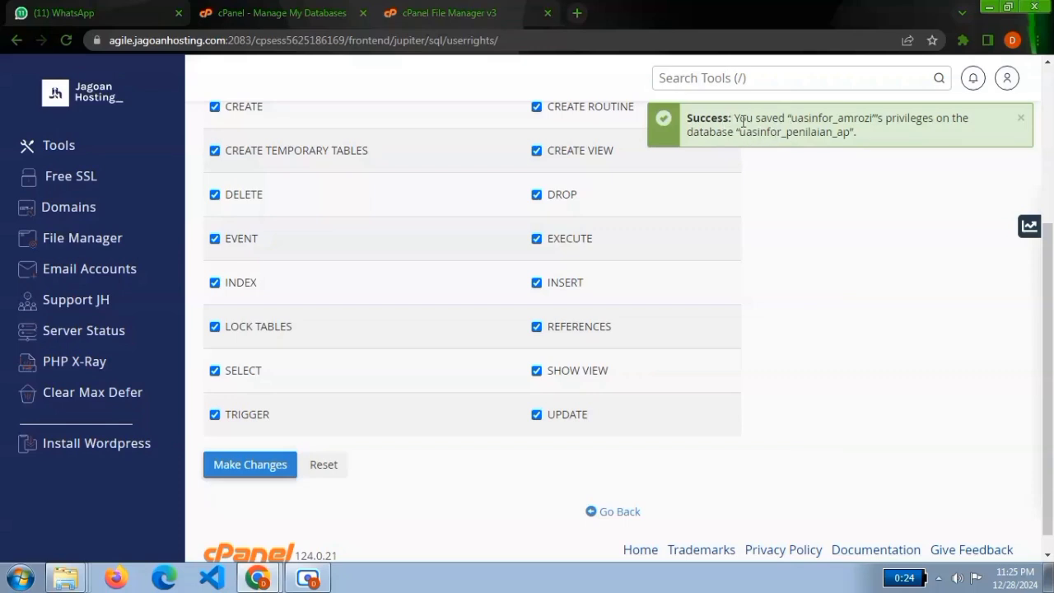
pyautogui.moveTo(732, 120); pyautogui.dragTo(846, 132)
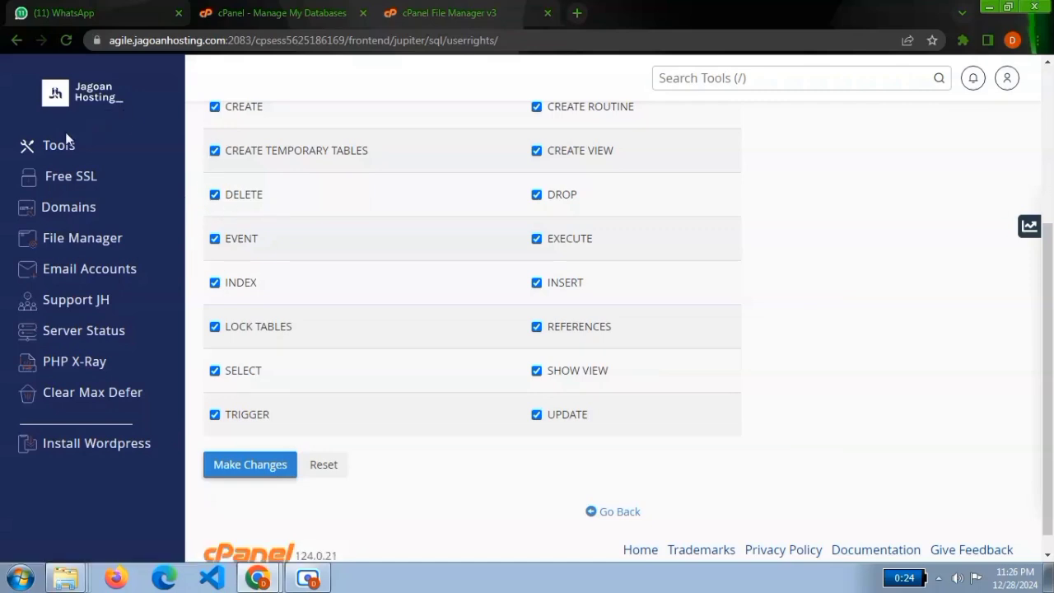
# Return to the cPanel tools page and open phpMyAdmin from the Databases group.
pyautogui.click(46, 147)
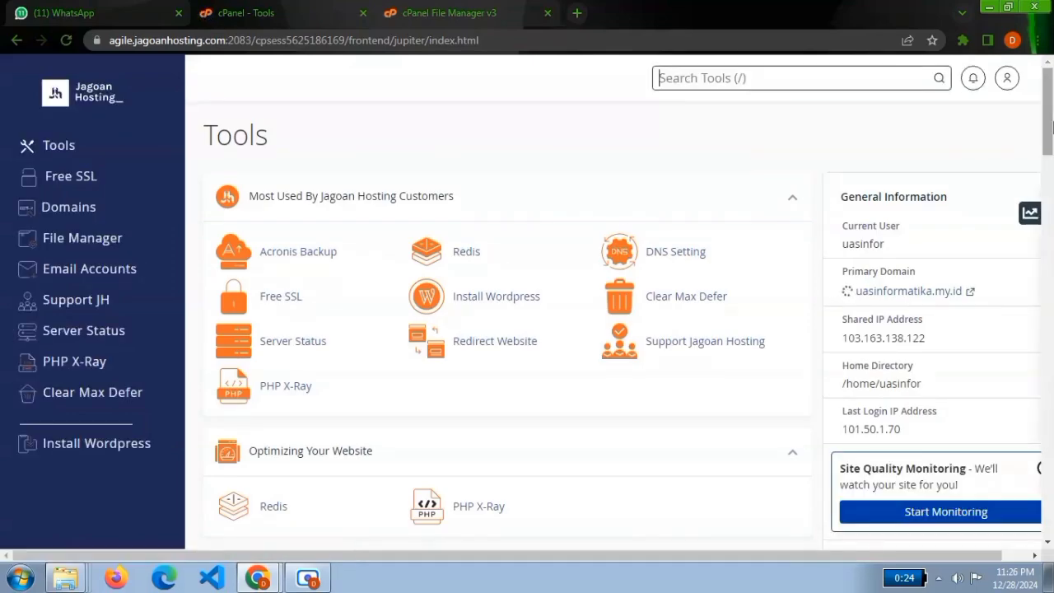
pyautogui.scroll(-10, 1005, 239)
pyautogui.scroll(-1, 1001, 252)
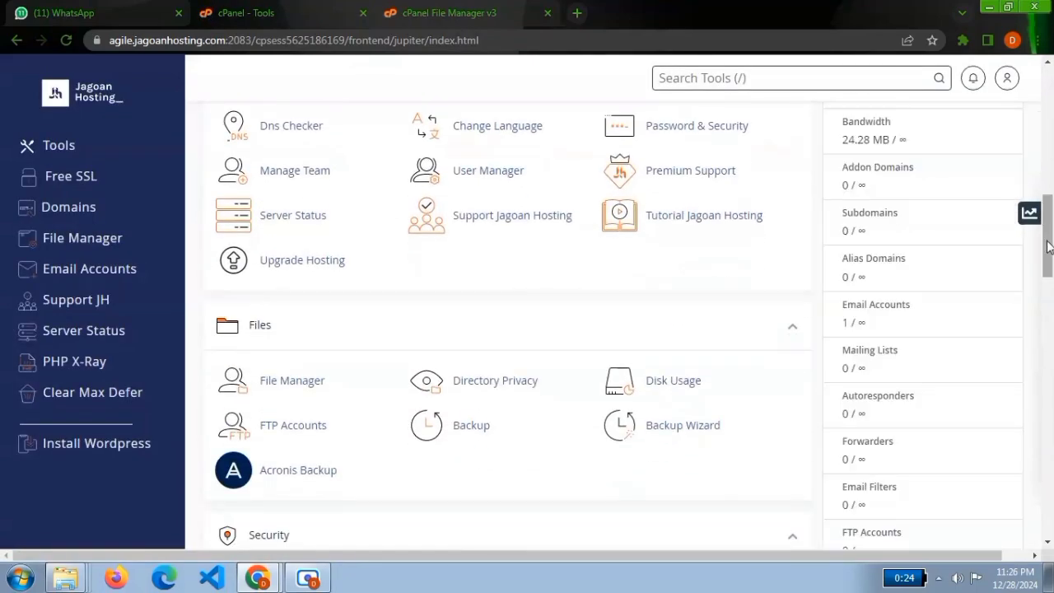
pyautogui.scroll(-3, 1039, 271)
pyautogui.scroll(-4, 1039, 271)
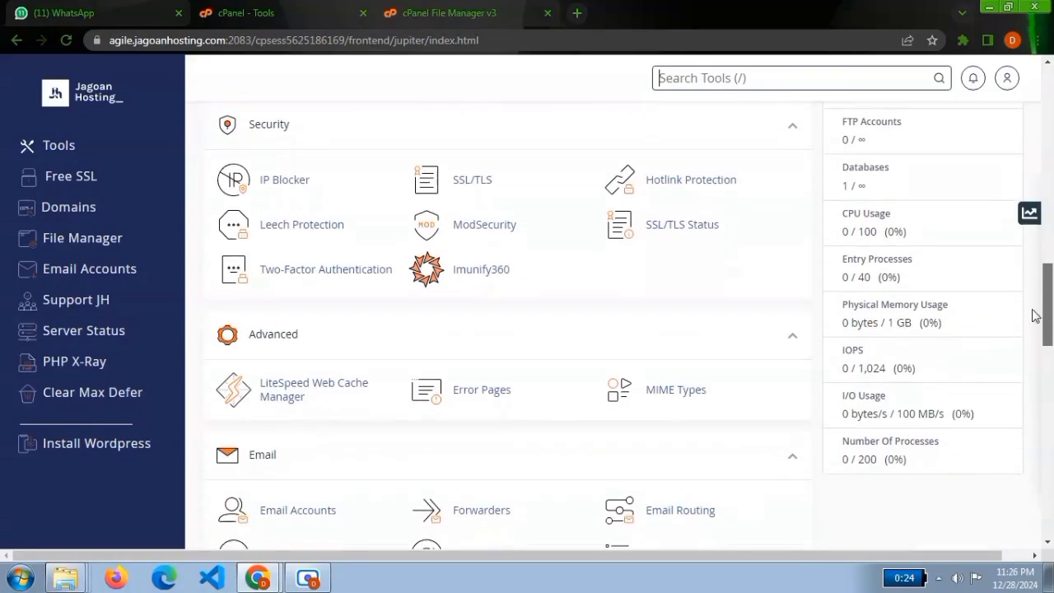
pyautogui.moveTo(1052, 316); pyautogui.dragTo(1038, 385)
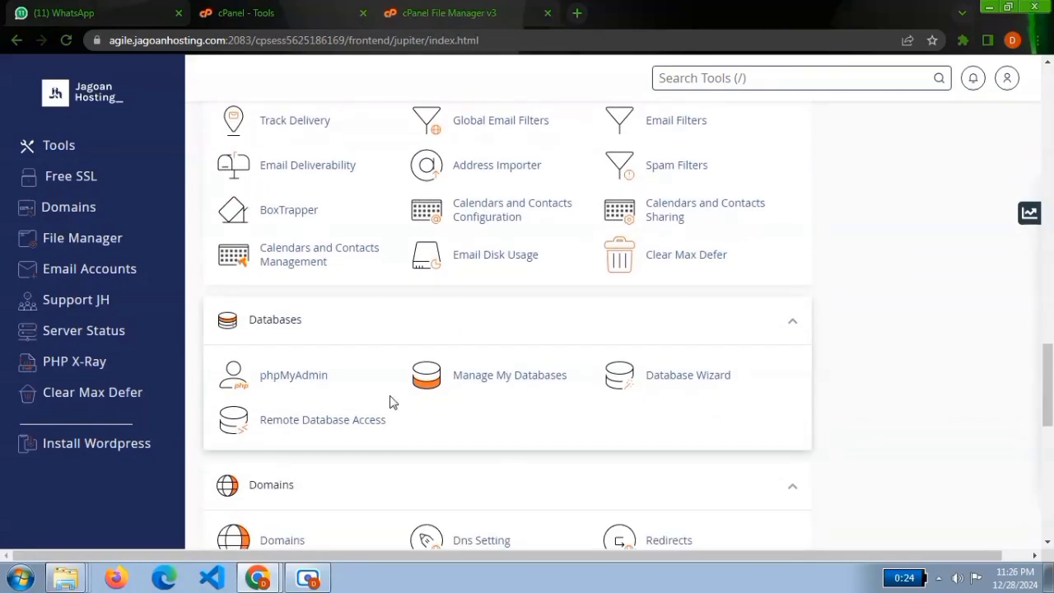
pyautogui.click(313, 384)
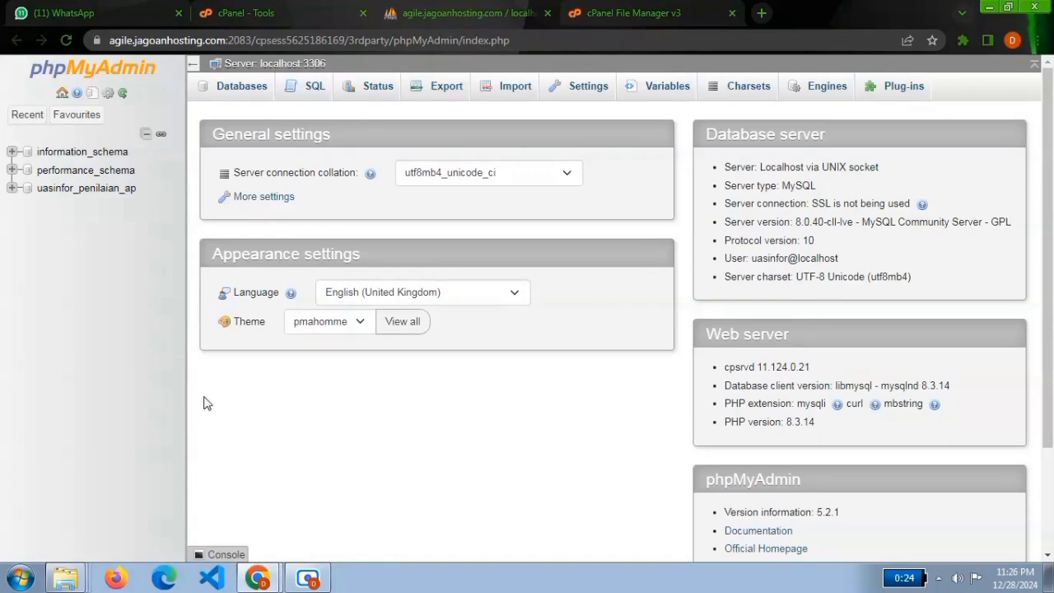
# Import the penilaian_ap.sql file from the cloud computing folder into the uasinfor_penilaian_ap database.
pyautogui.click(67, 189)
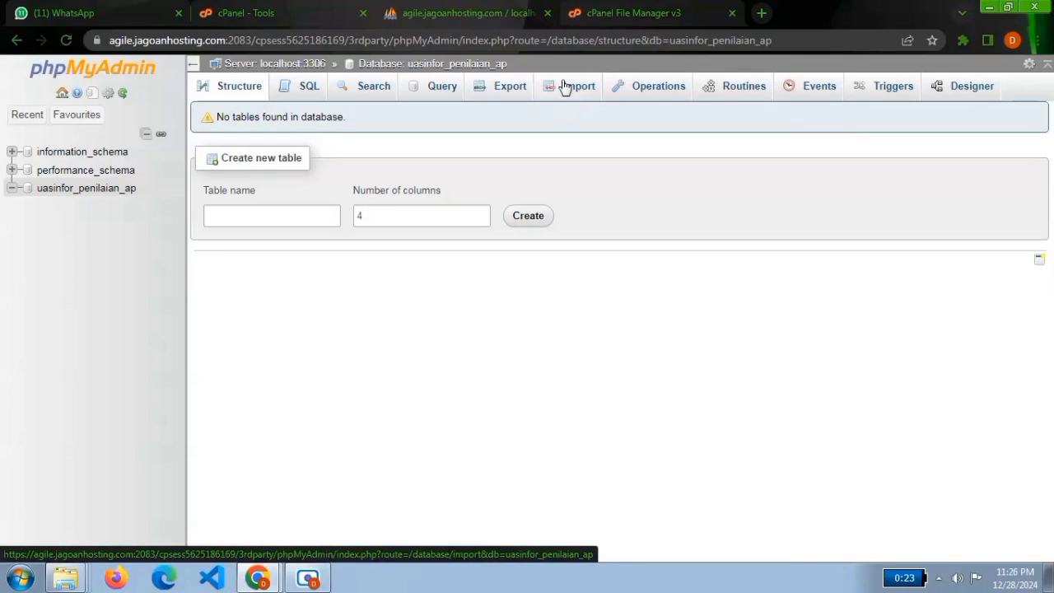
pyautogui.click(565, 87)
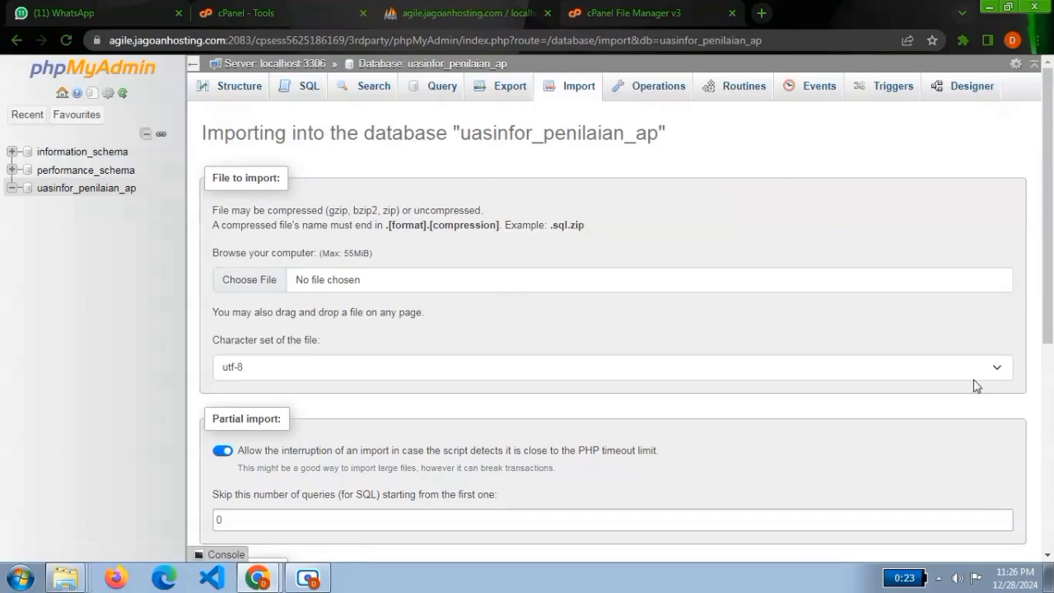
pyautogui.click(272, 284)
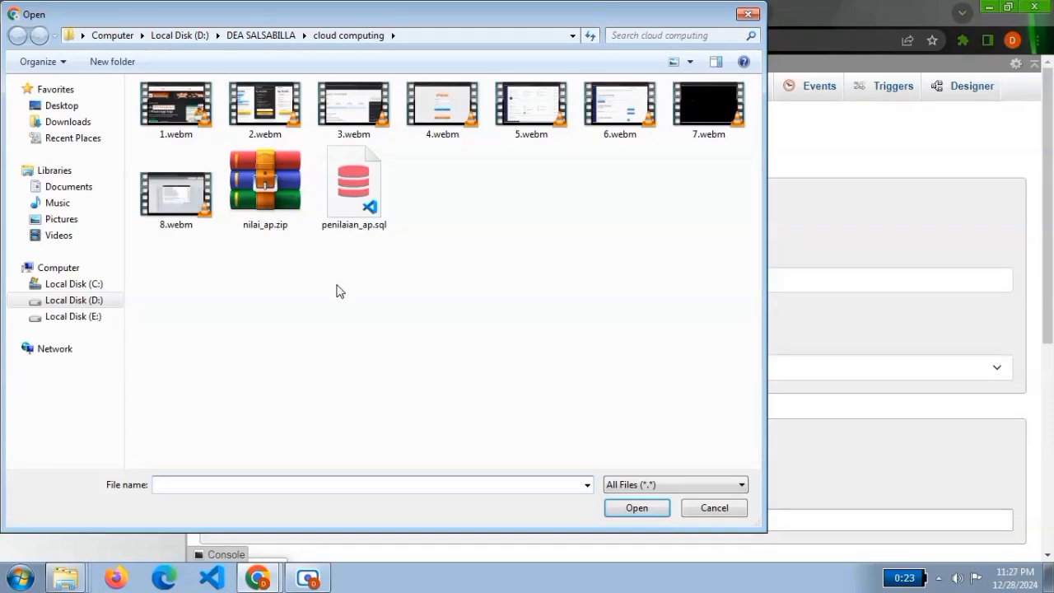
pyautogui.click(367, 203)
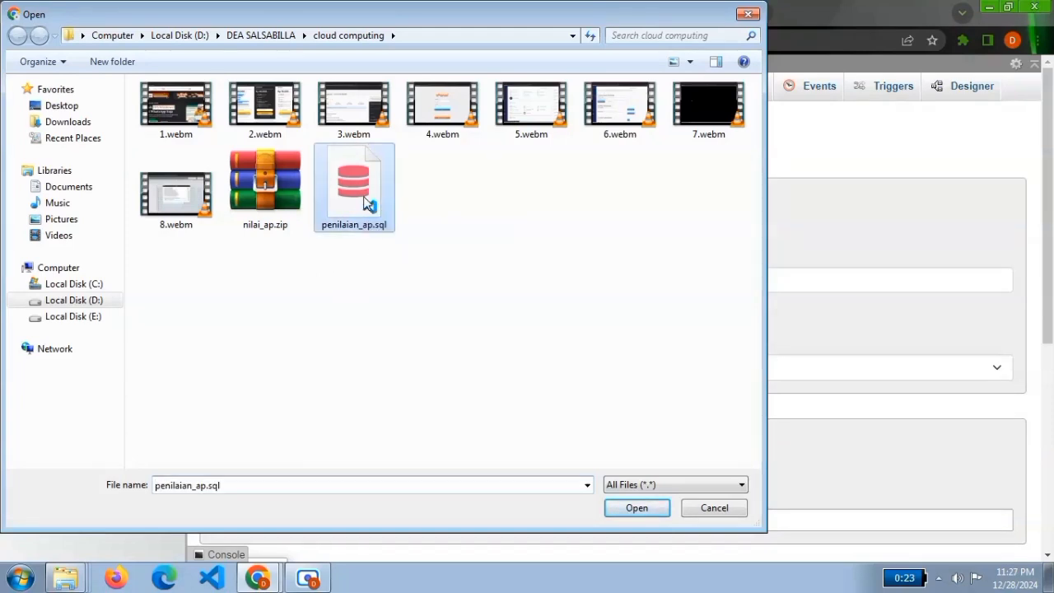
pyautogui.click(637, 507)
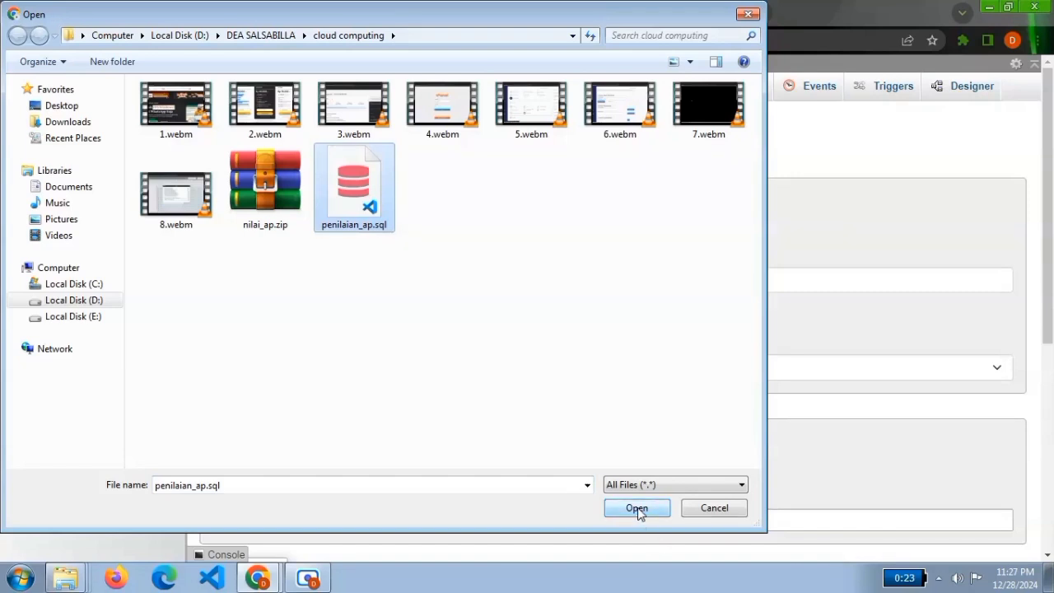
pyautogui.moveTo(1050, 282); pyautogui.dragTo(1043, 498)
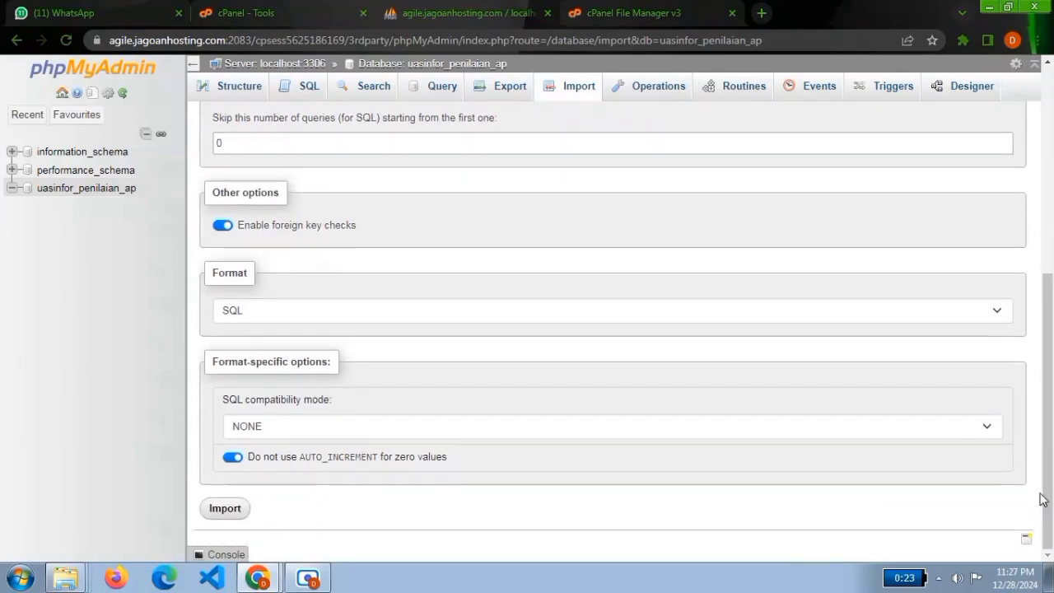
pyautogui.click(224, 511)
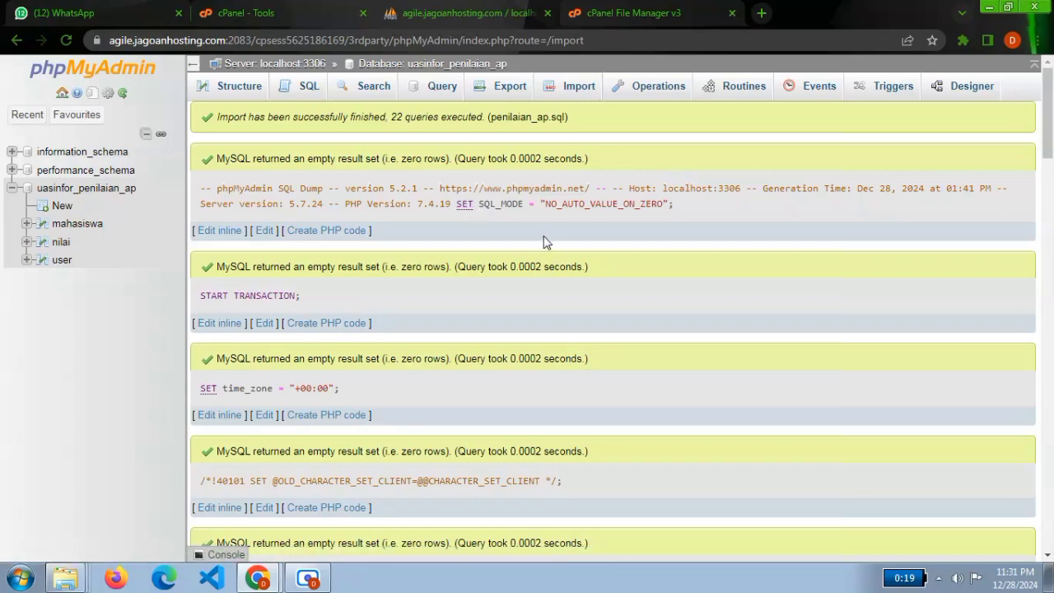
# Return to the cPanel File Manager and open koneksi.php in public_html for editing.
pyautogui.click(621, 10)
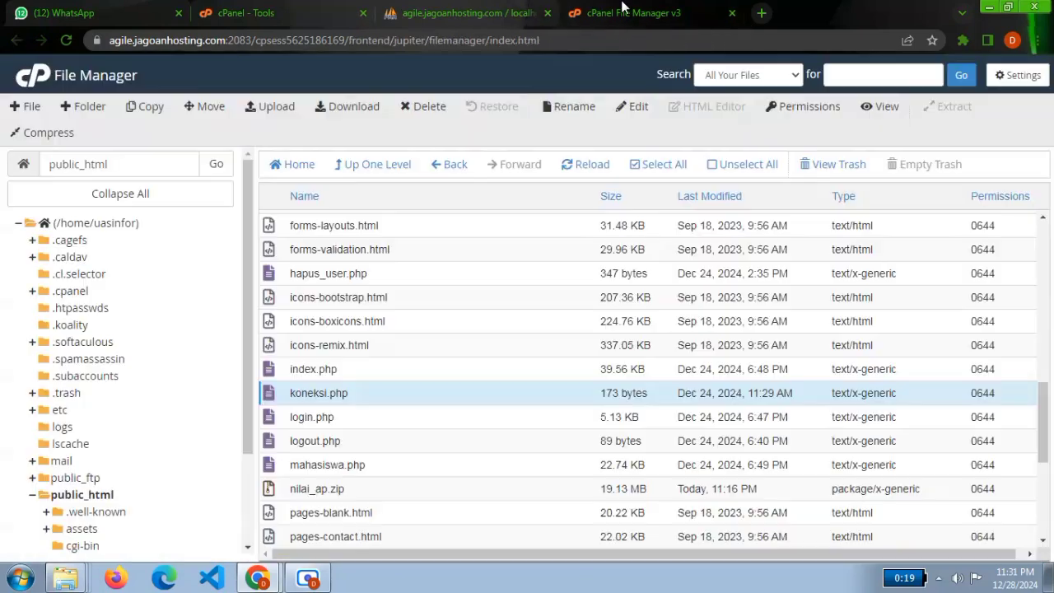
pyautogui.rightClick(362, 397)
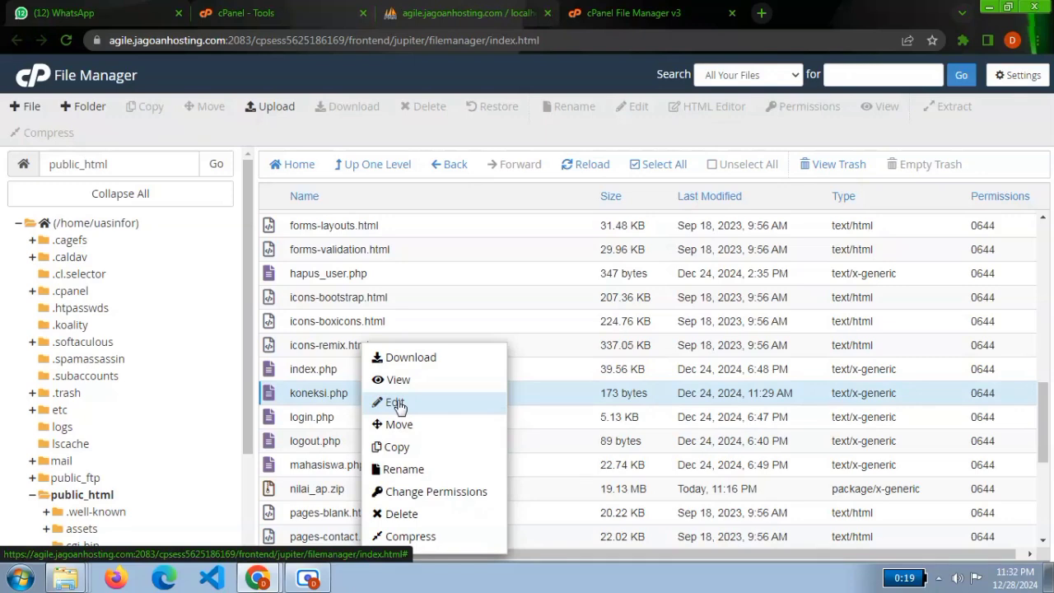
pyautogui.click(398, 404)
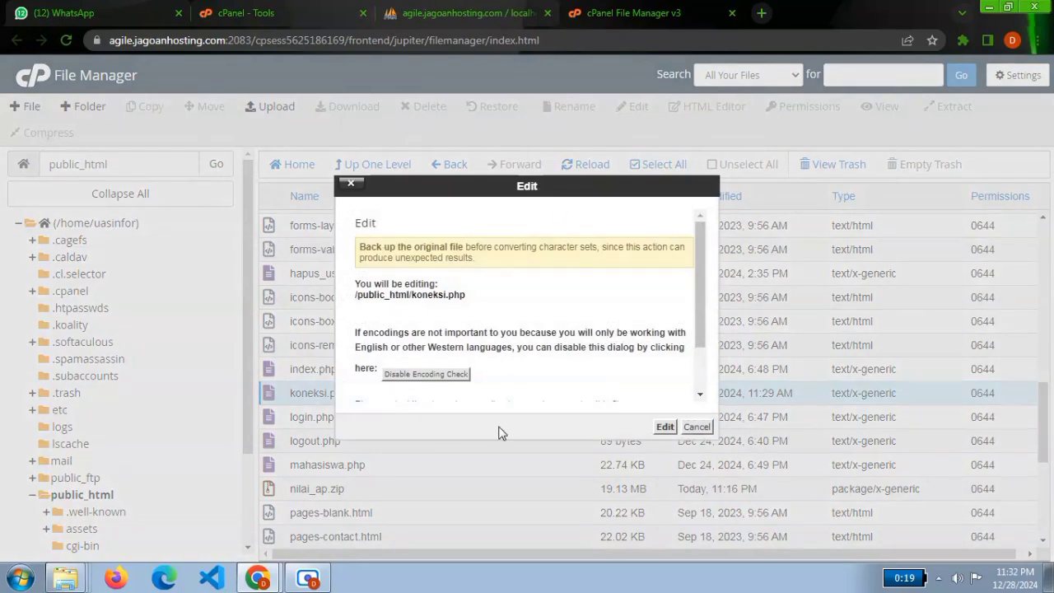
pyautogui.click(666, 428)
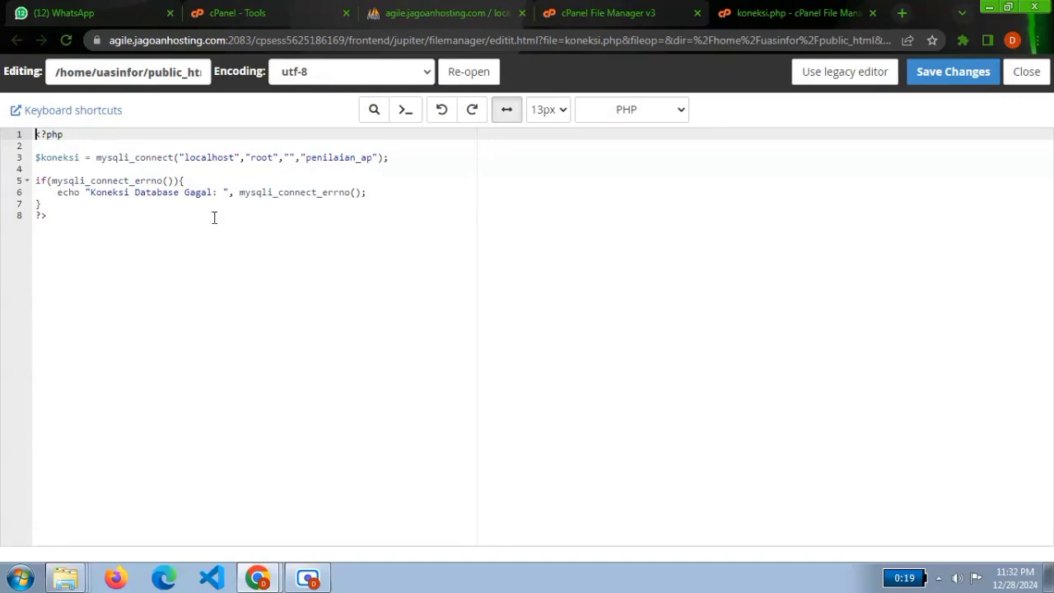
# Examine the username, password and database name arguments of the mysqli_connect call in koneksi.php.
pyautogui.click(264, 159)
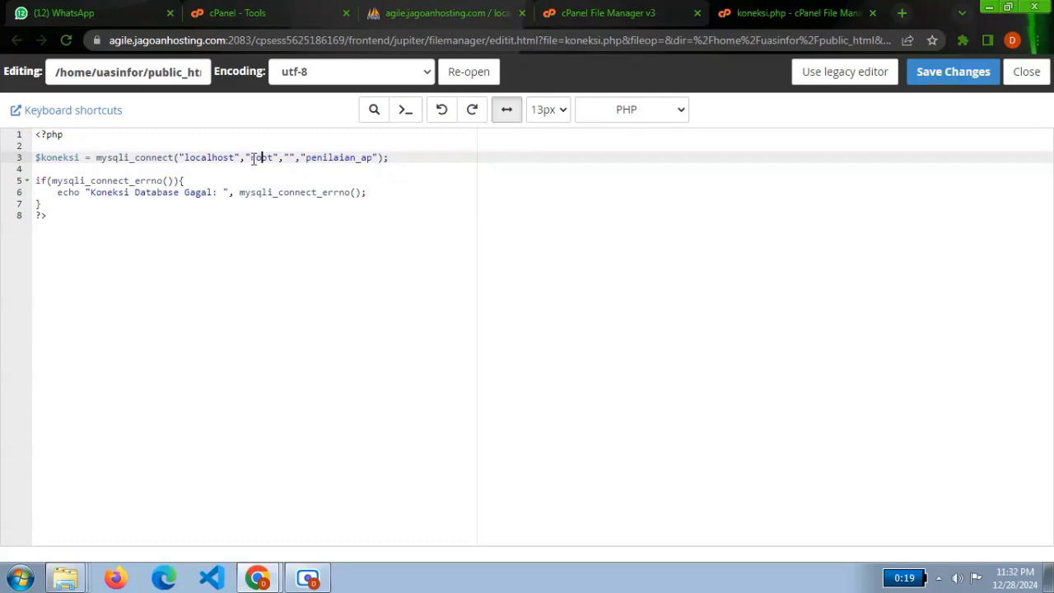
pyautogui.moveTo(251, 158); pyautogui.dragTo(345, 161)
pyautogui.click(336, 157)
pyautogui.doubleClick(367, 159)
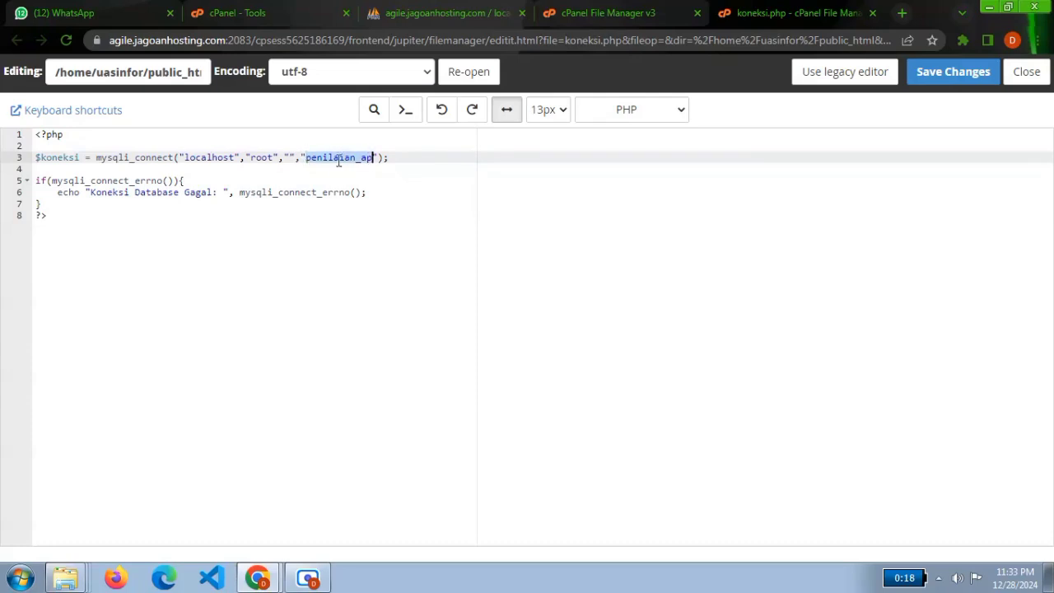
pyautogui.click(338, 162)
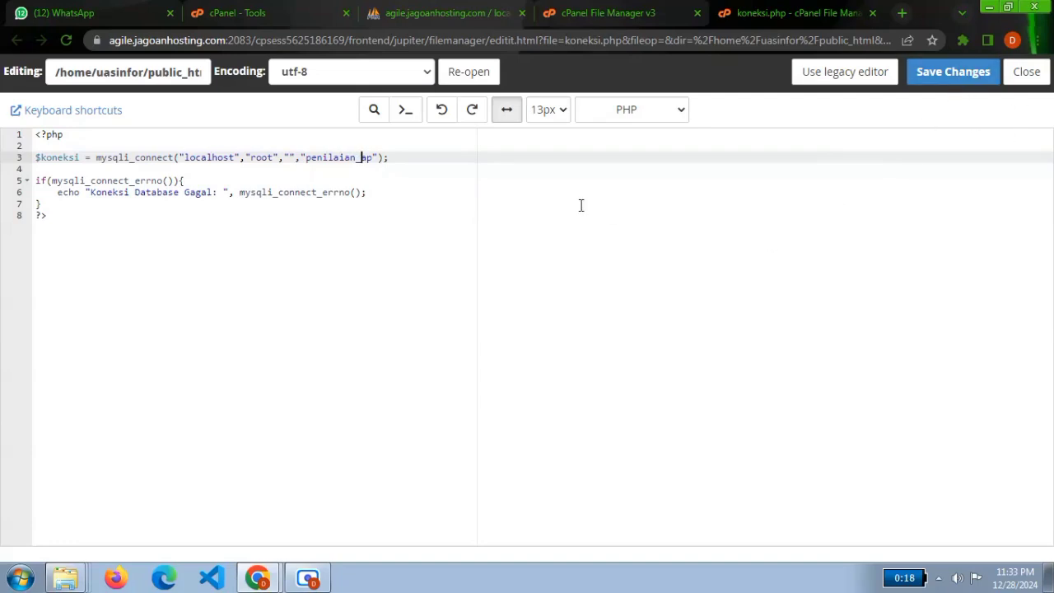
pyautogui.click(307, 576)
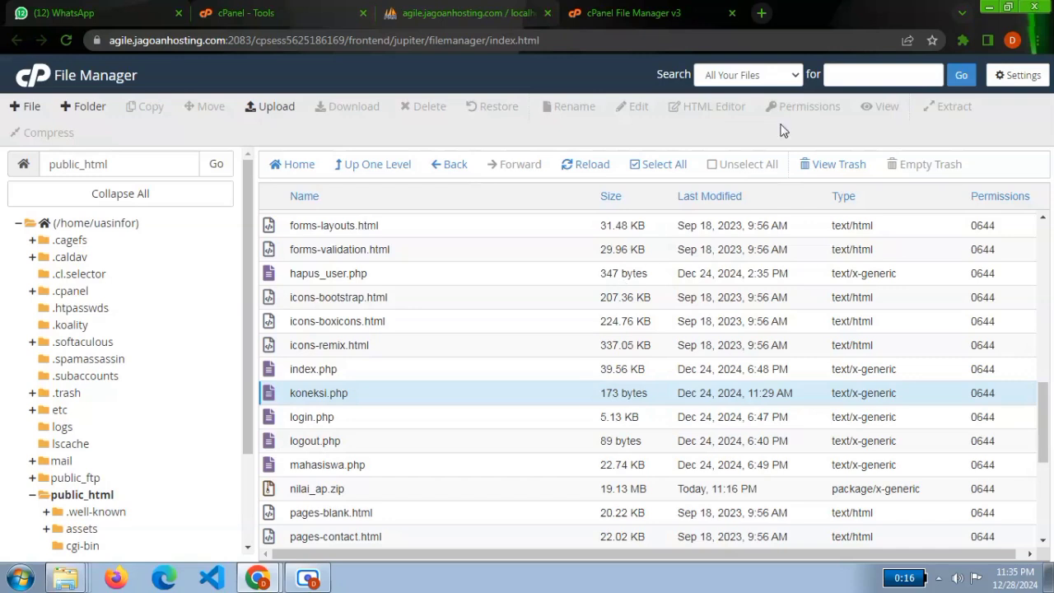
# Open the website uasinformatika.my.id in a new browser tab.
pyautogui.click(762, 23)
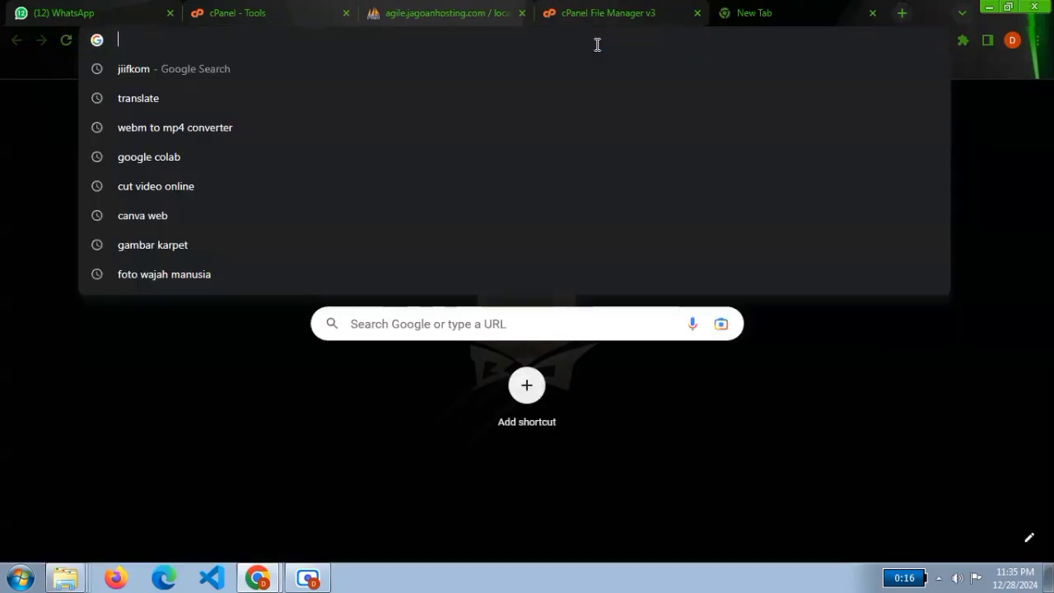
pyautogui.write('uasinformatika.my.id')
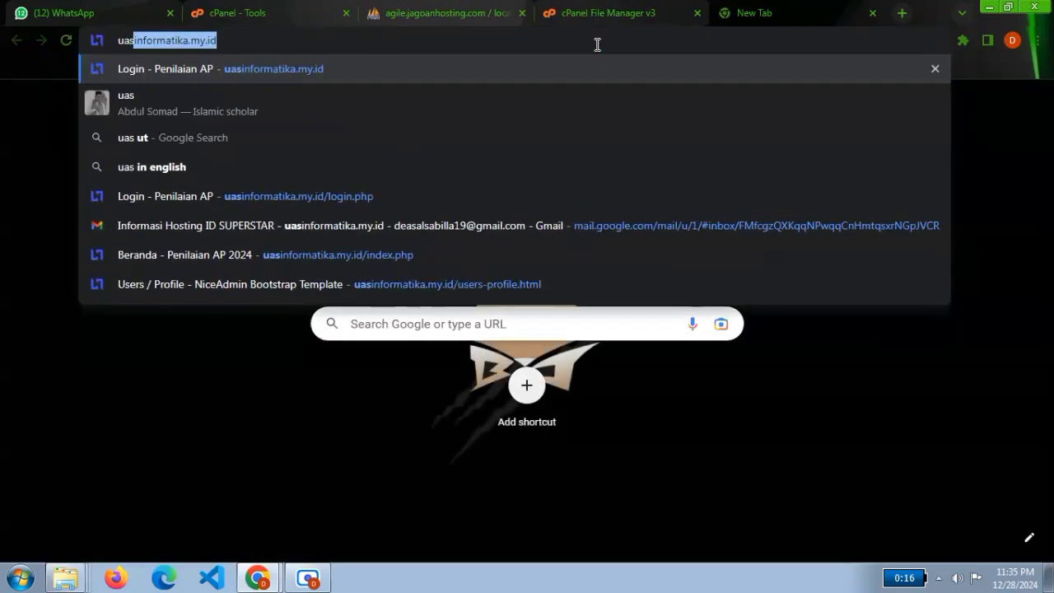
pyautogui.click(235, 46)
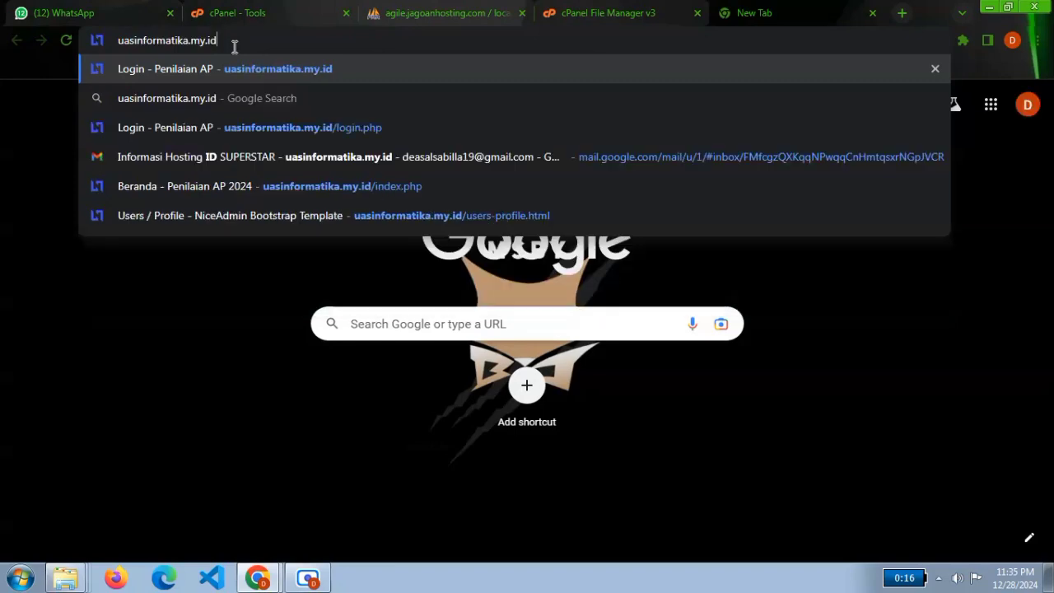
pyautogui.press('Return')
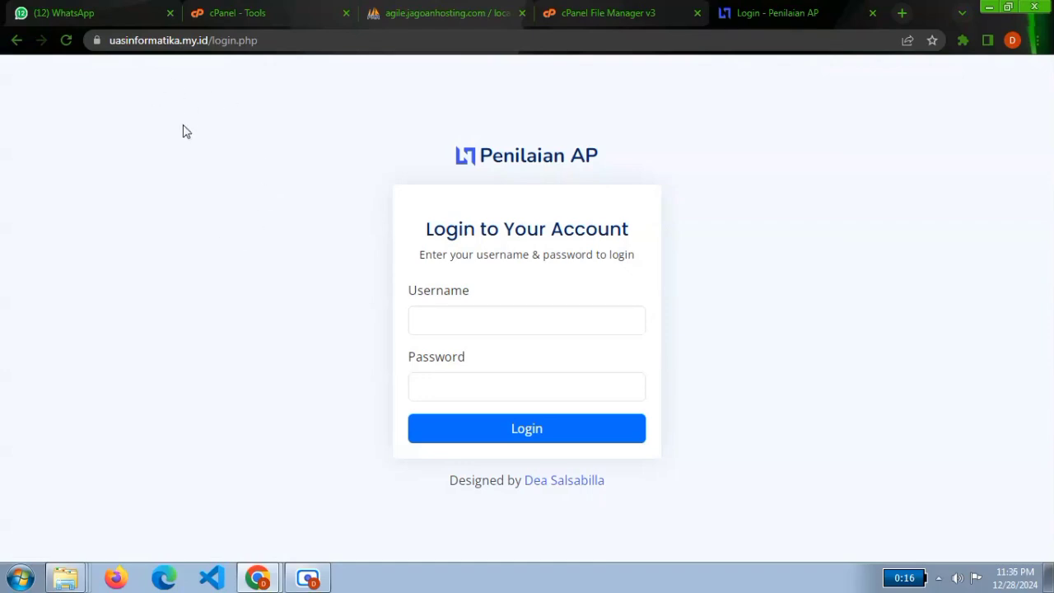
# Log in to Penilaian AP as admin1 with the account password, dismiss the password warning and decline to save the password.
pyautogui.click(456, 319)
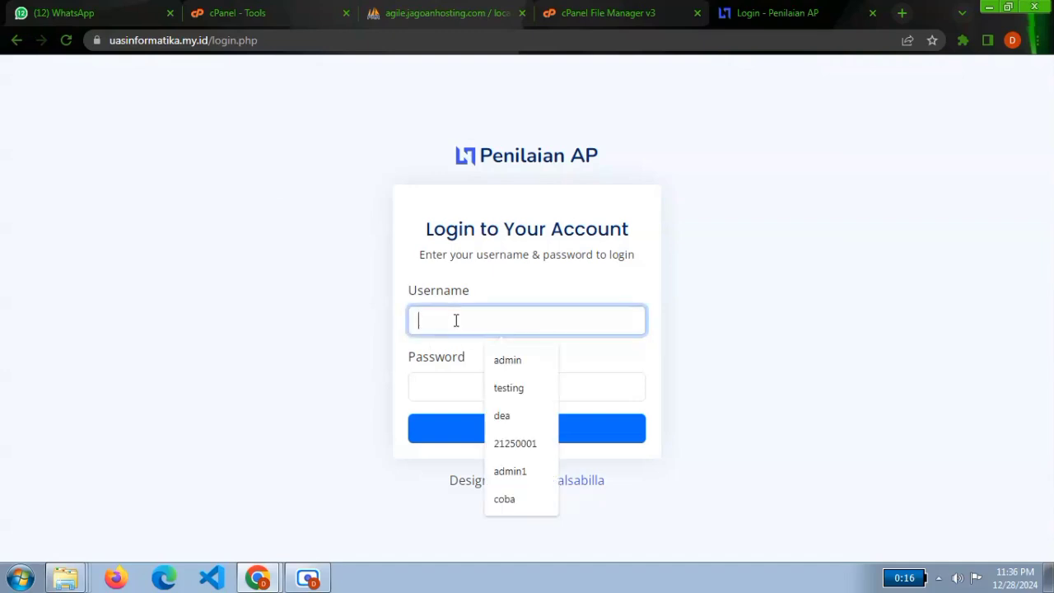
pyautogui.click(520, 364)
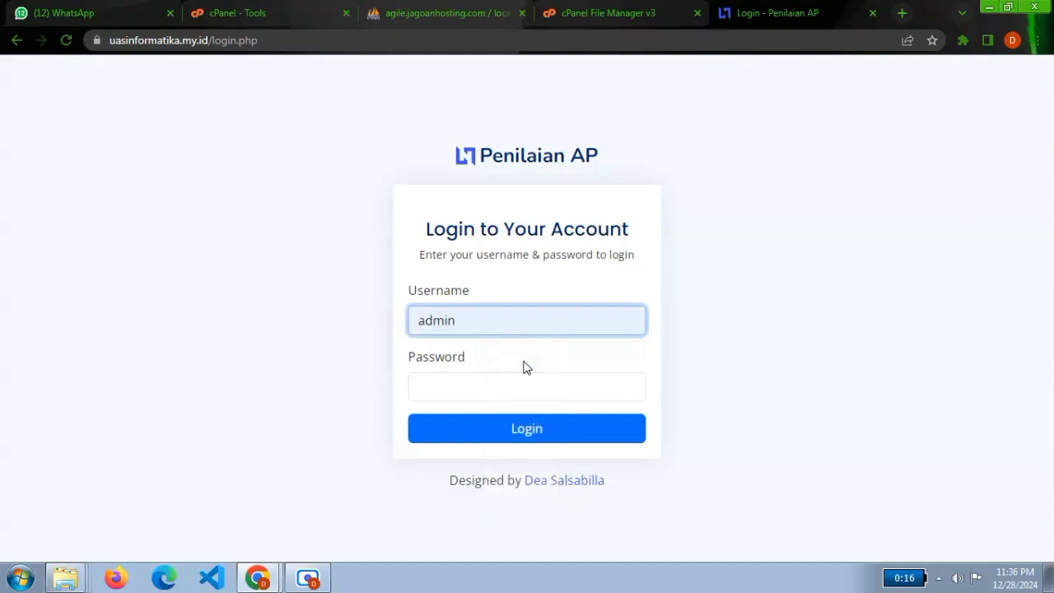
pyautogui.write('1')
pyautogui.click(459, 389)
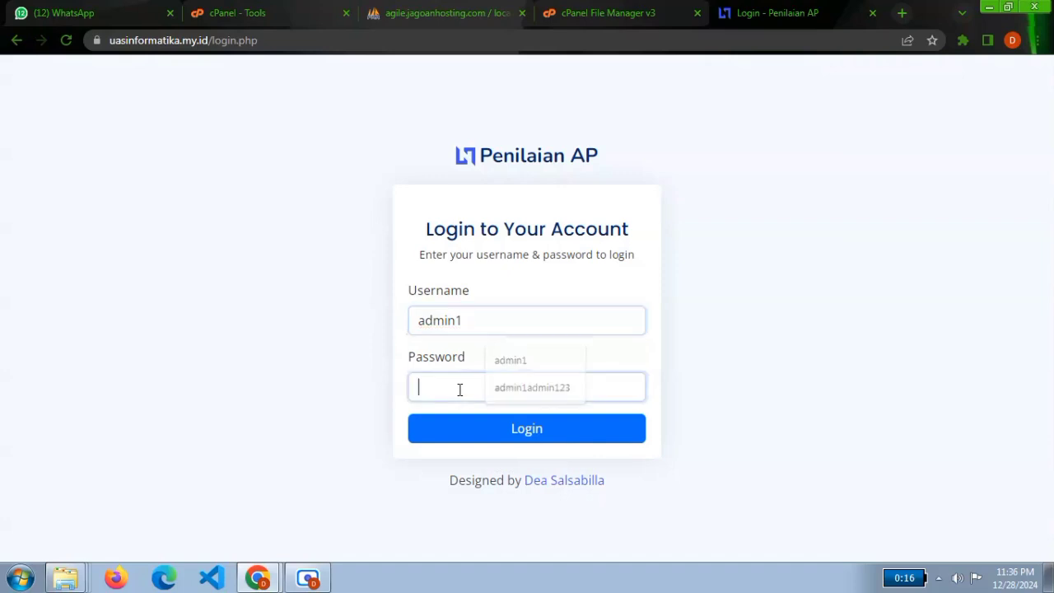
pyautogui.write('a')
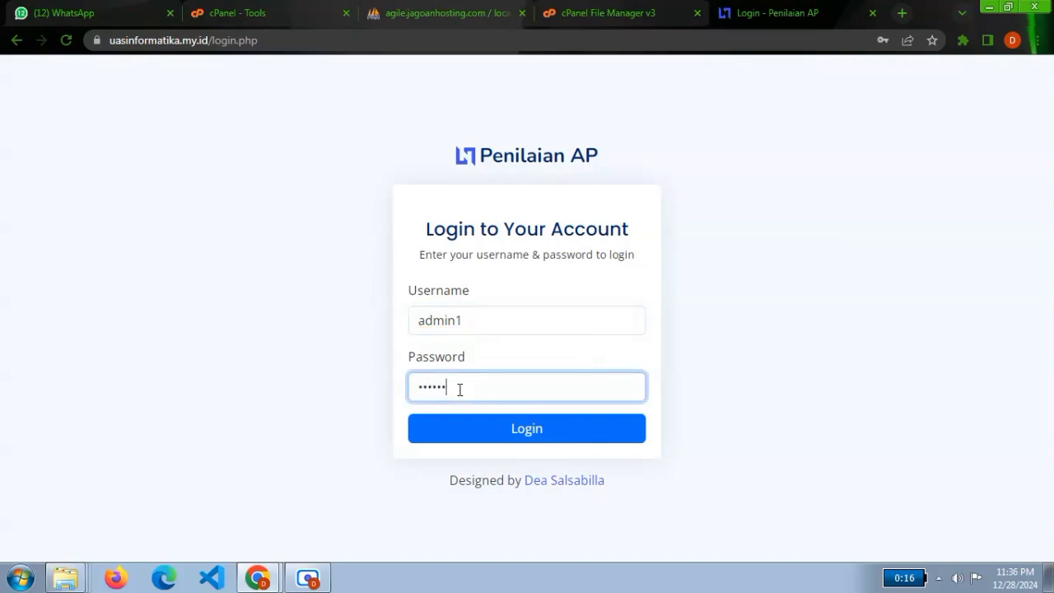
pyautogui.press('Return')
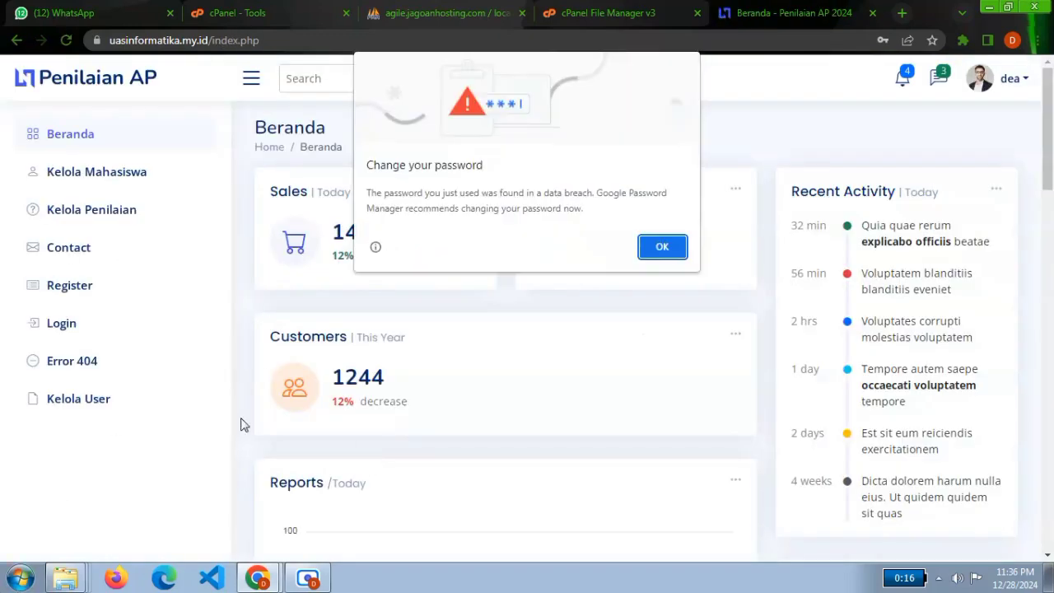
pyautogui.click(673, 247)
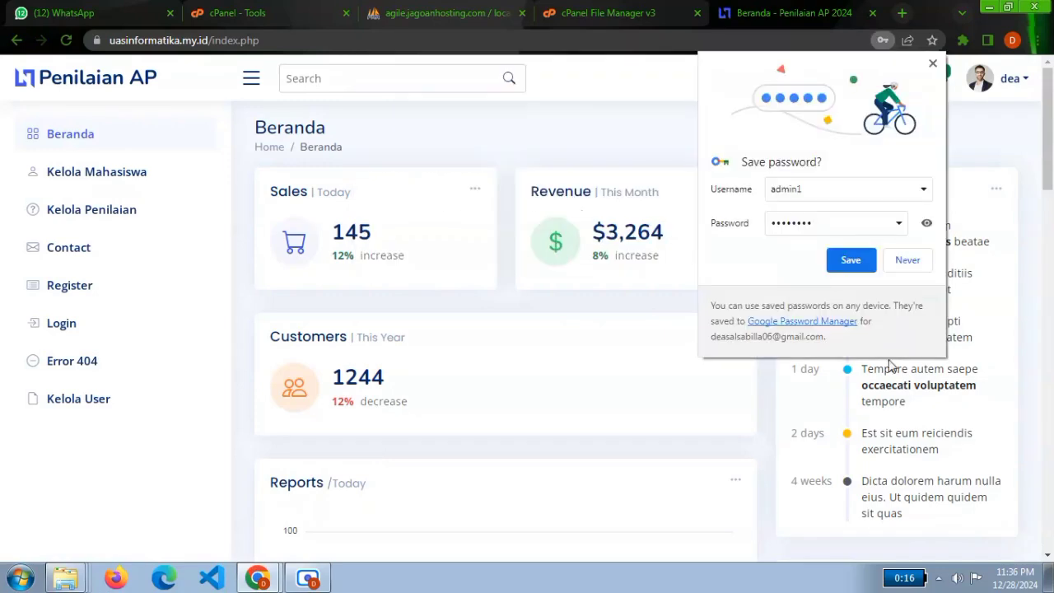
pyautogui.click(907, 260)
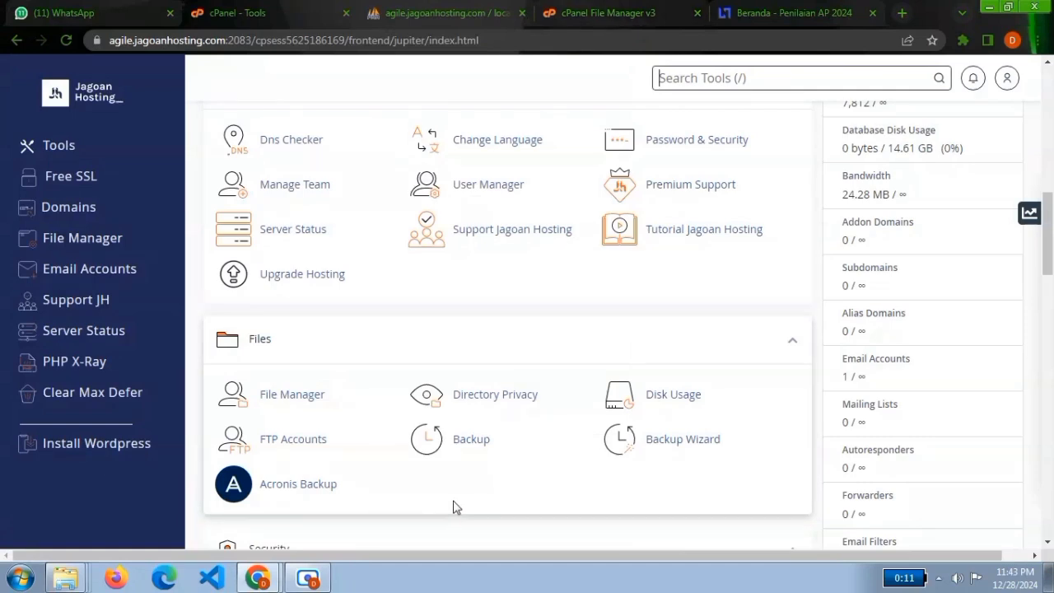
# Open the Backup tool from cPanel's Files group and proceed to the full account backup page.
pyautogui.click(477, 441)
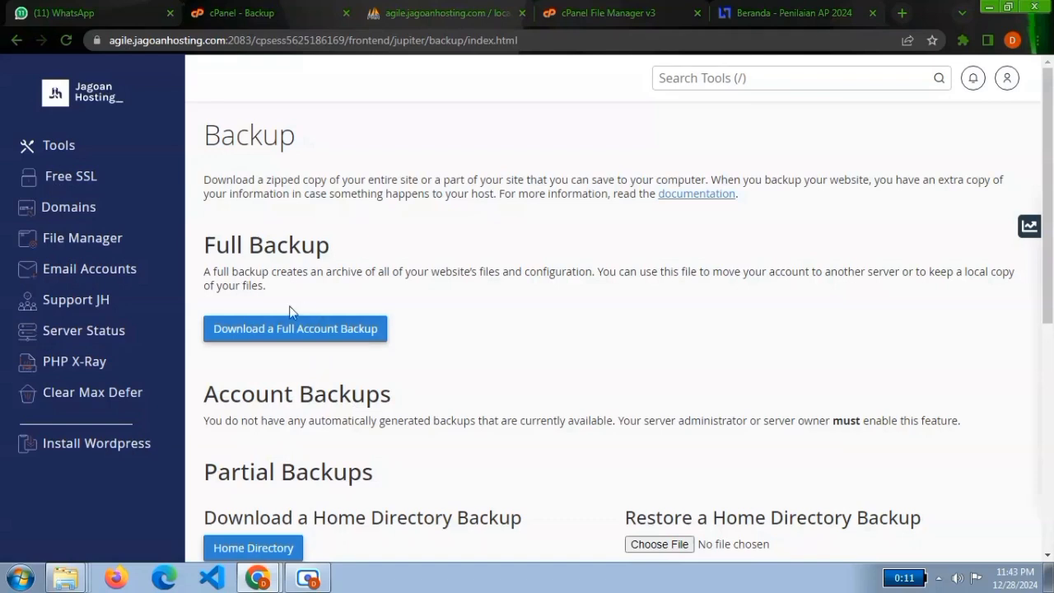
pyautogui.moveTo(1050, 260); pyautogui.dragTo(1051, 275)
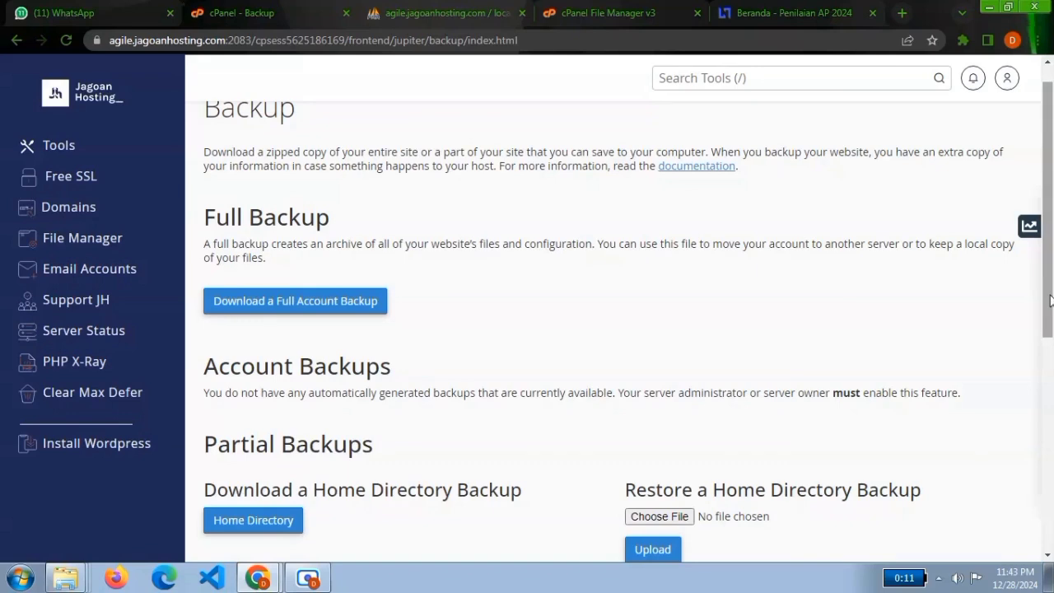
pyautogui.moveTo(1049, 301); pyautogui.dragTo(1042, 321)
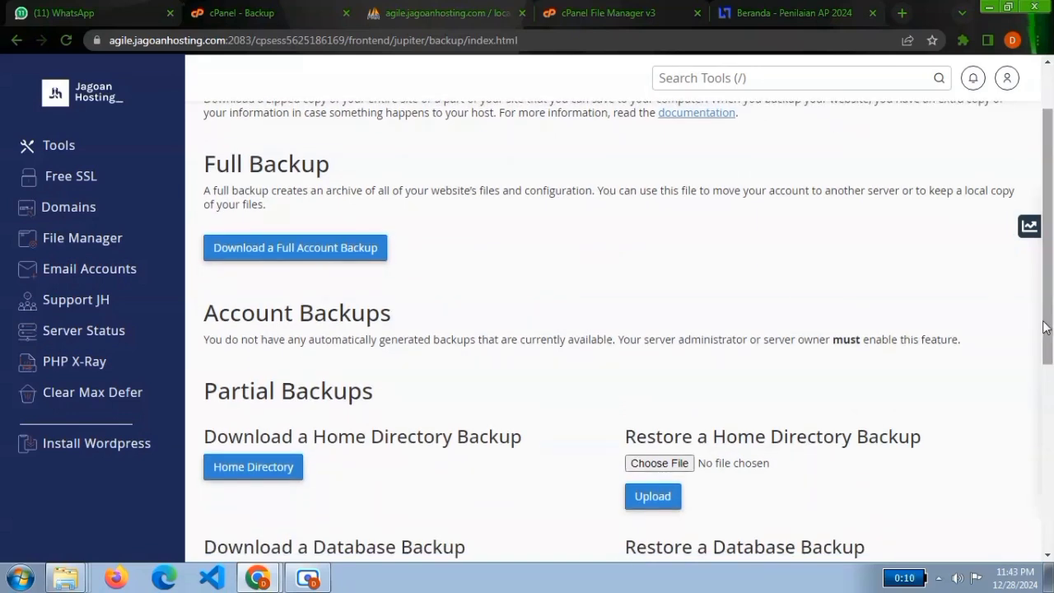
pyautogui.moveTo(1044, 328); pyautogui.dragTo(1051, 330)
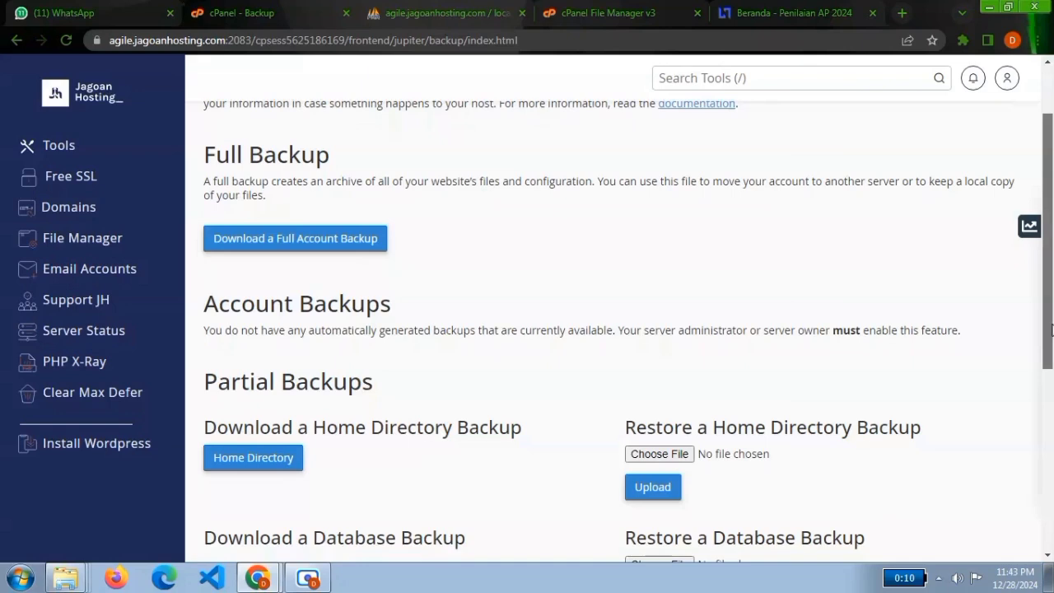
pyautogui.moveTo(1051, 329); pyautogui.dragTo(1050, 338)
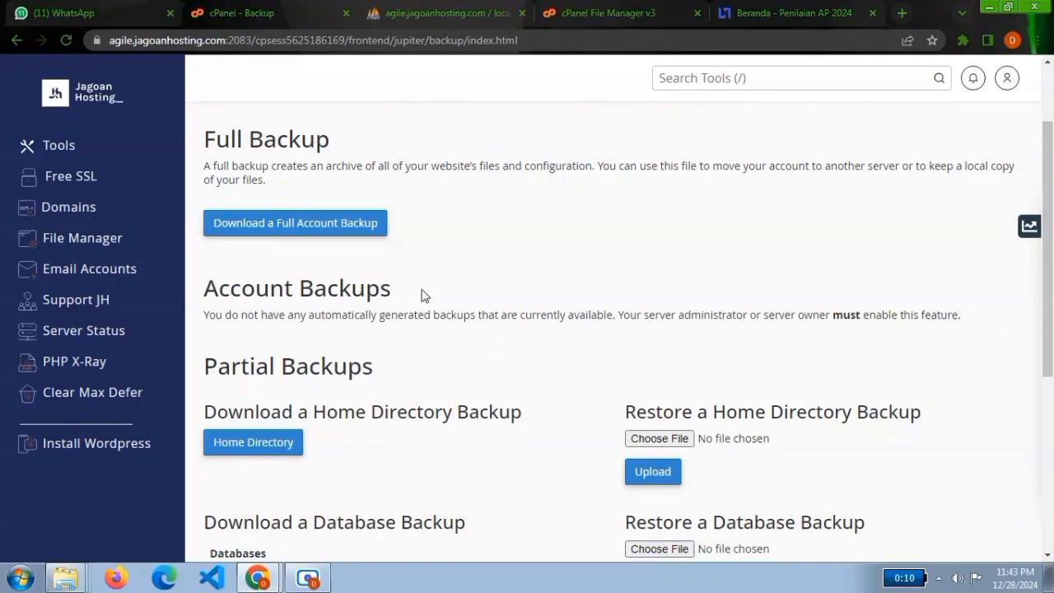
pyautogui.click(299, 222)
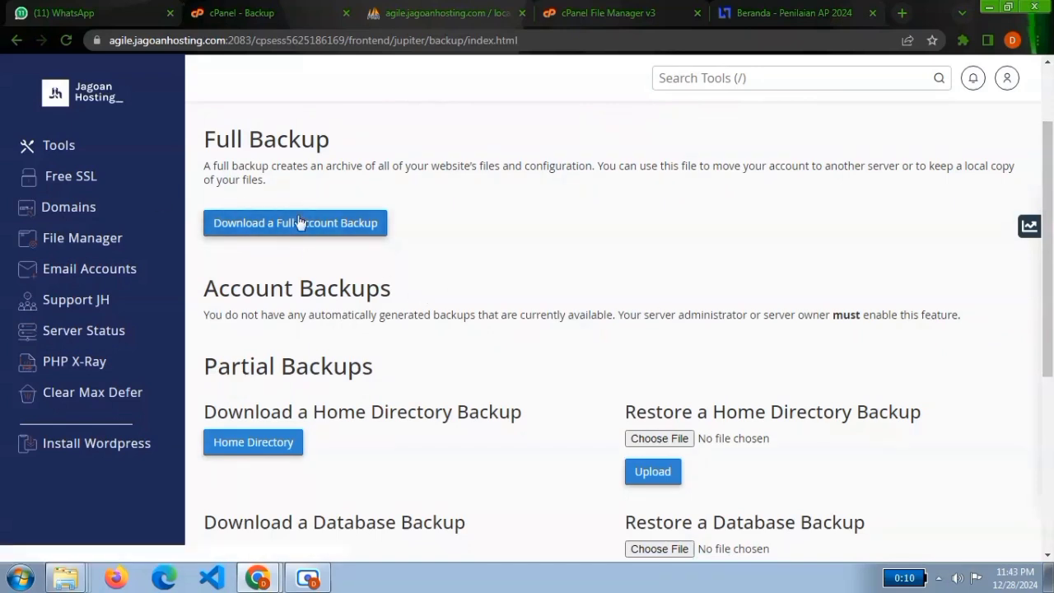
pyautogui.click(333, 231)
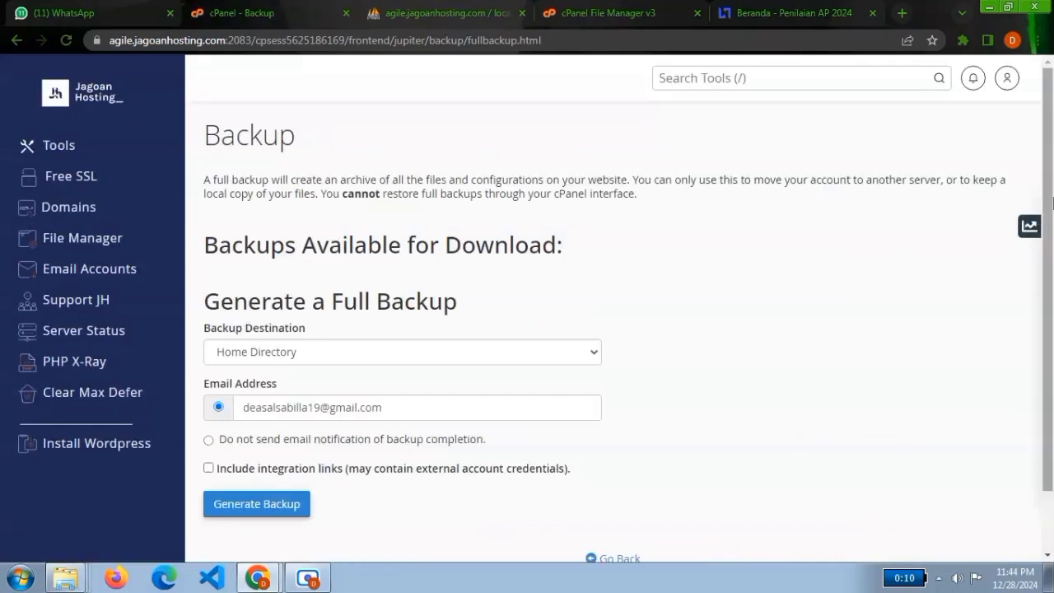
# Generate a full account backup to the Home Directory with completion notification sent to the prefilled email address.
pyautogui.moveTo(1052, 204); pyautogui.dragTo(1045, 300)
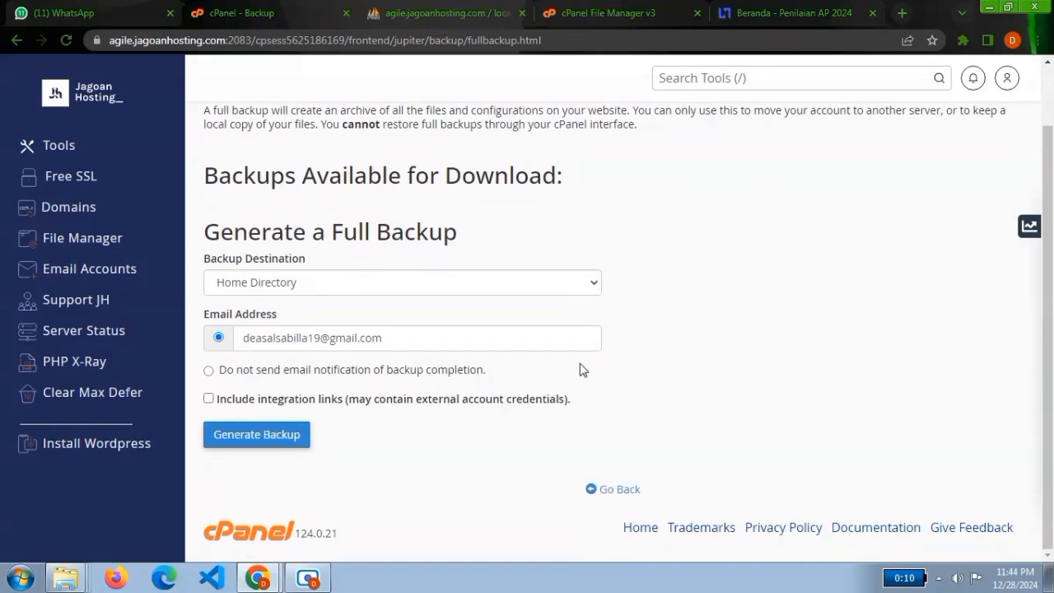
pyautogui.click(312, 282)
pyautogui.click(311, 281)
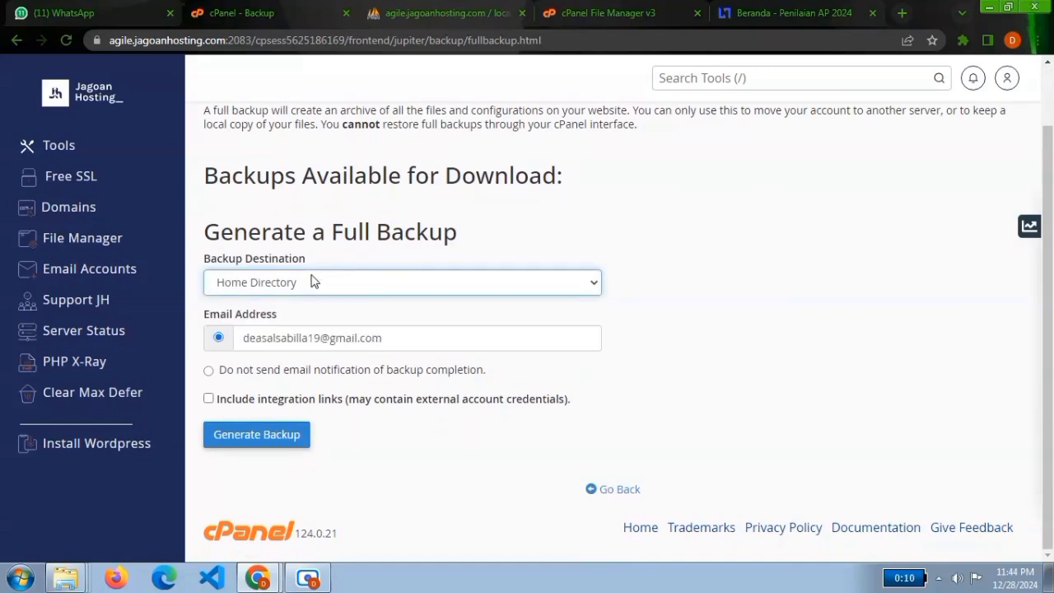
pyautogui.click(360, 344)
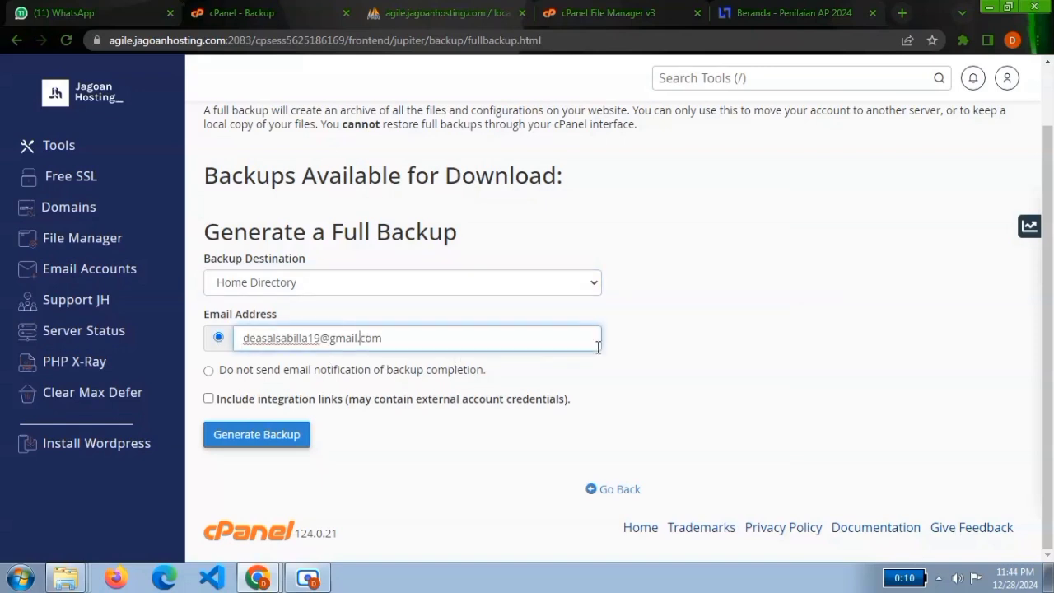
pyautogui.click(780, 333)
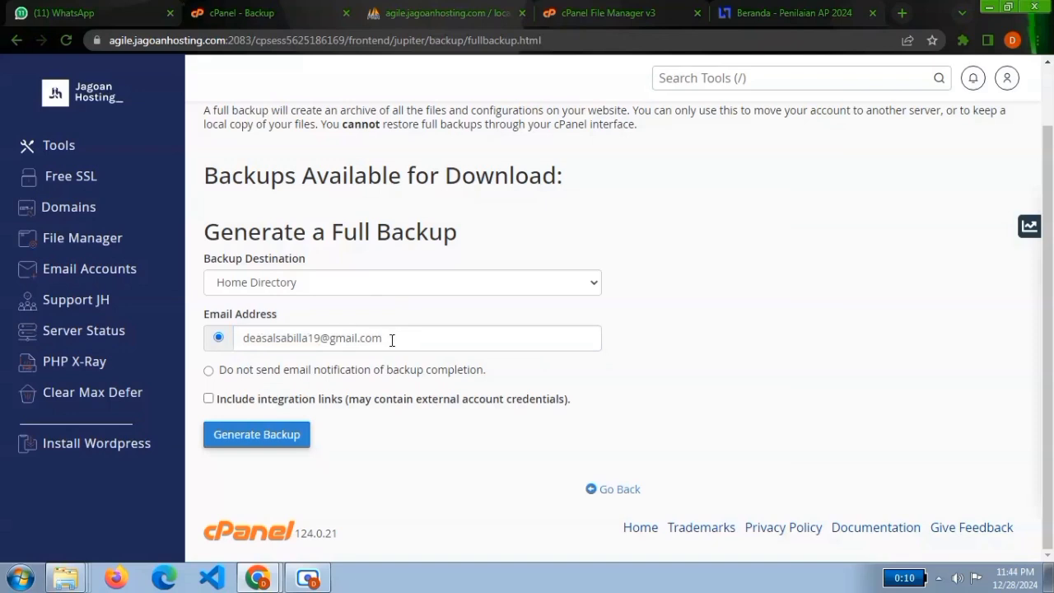
pyautogui.moveTo(392, 339); pyautogui.dragTo(235, 346)
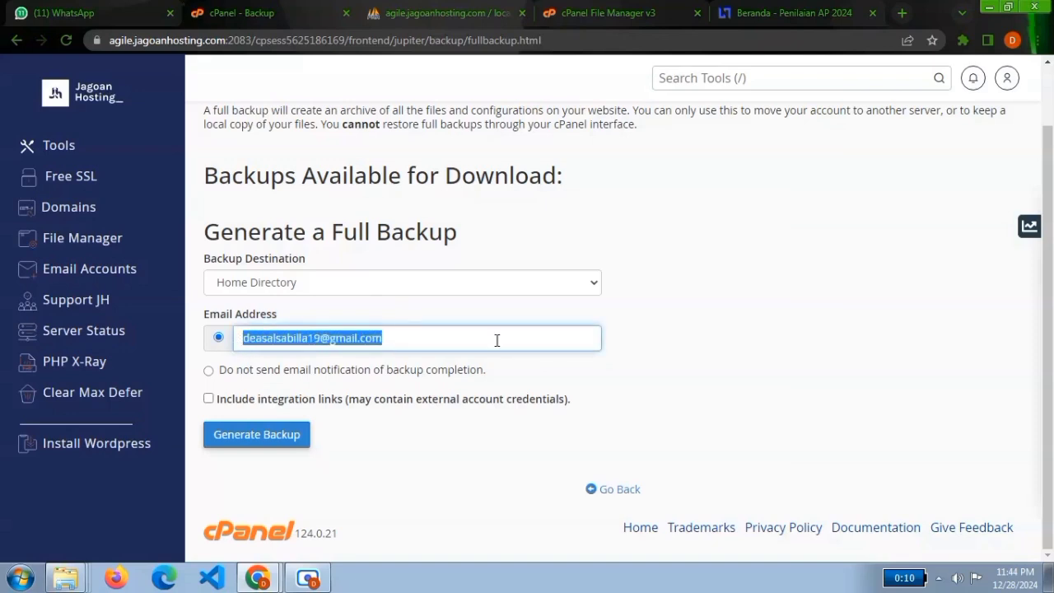
pyautogui.click(640, 344)
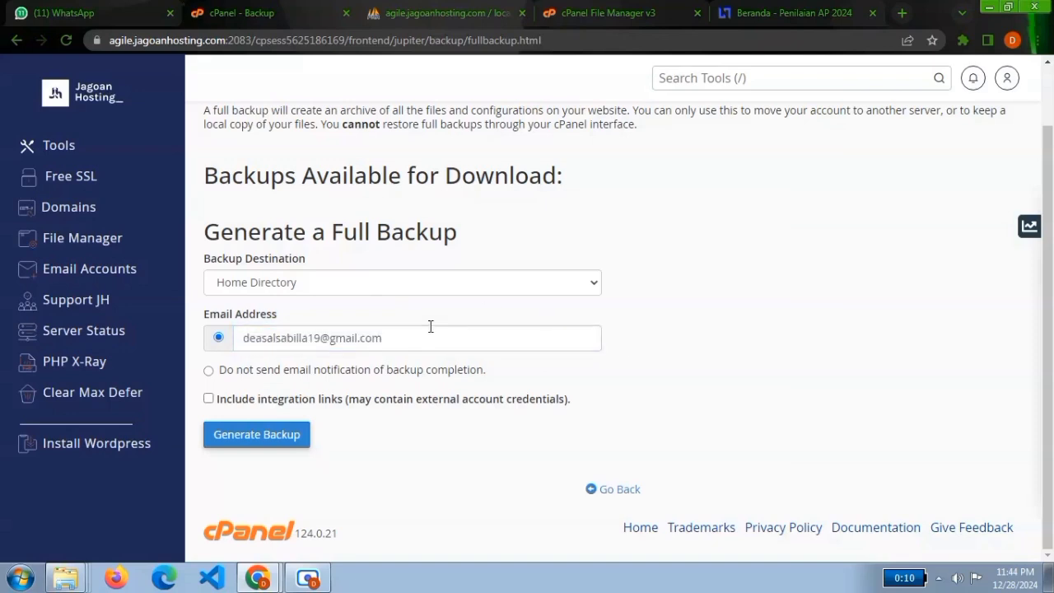
pyautogui.click(252, 441)
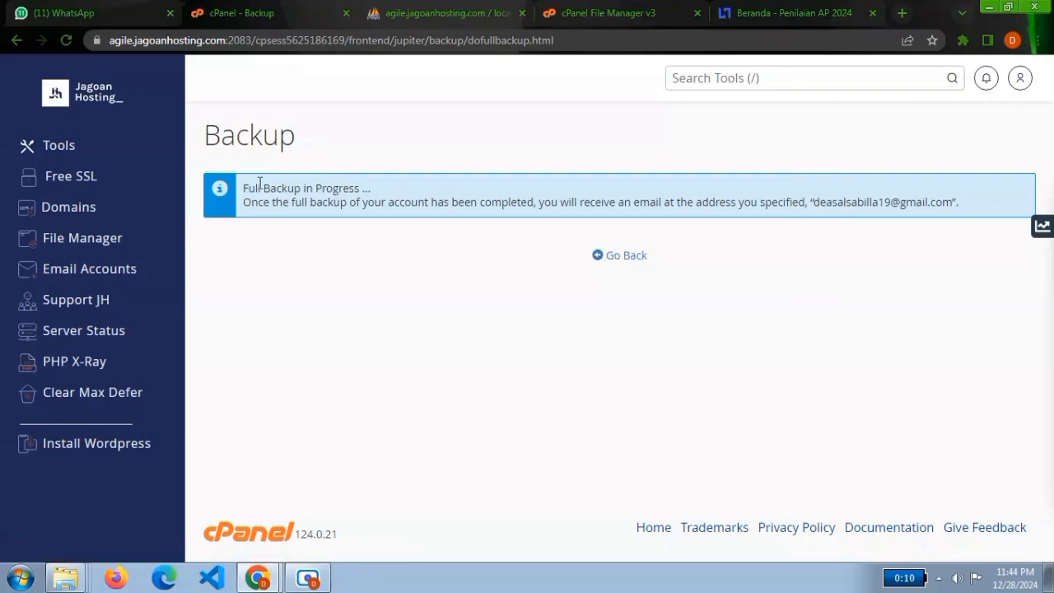
# Read the full backup progress notice and return to the full backup page to check the backups available for download.
pyautogui.moveTo(267, 191); pyautogui.dragTo(371, 195)
pyautogui.click(421, 202)
pyautogui.moveTo(228, 187); pyautogui.dragTo(426, 266)
pyautogui.click(506, 202)
pyautogui.click(606, 260)
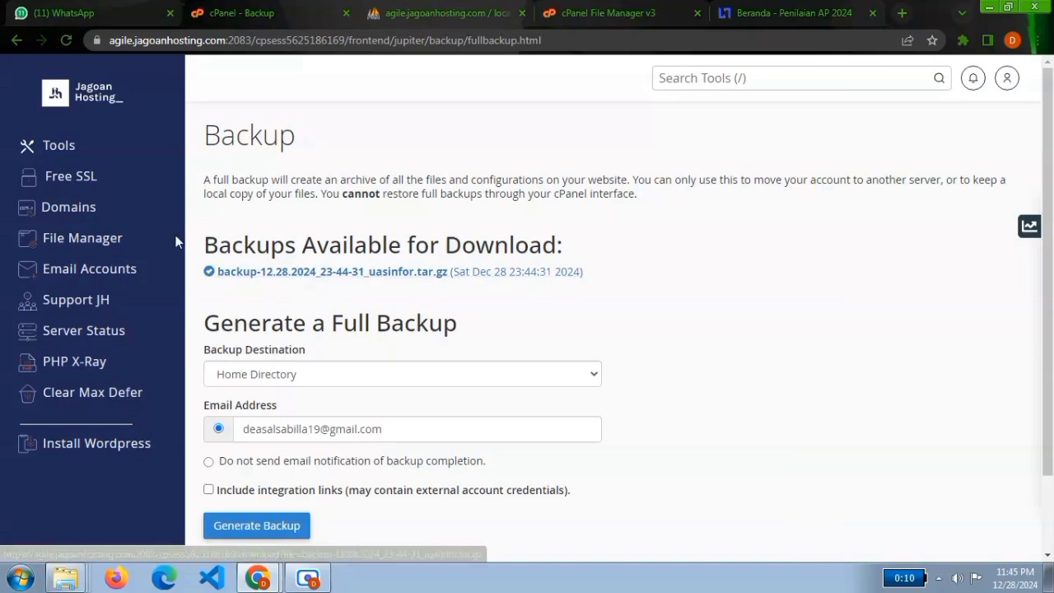
# Open the Domains tool from the main Tools page and start creating a new domain.
pyautogui.click(73, 153)
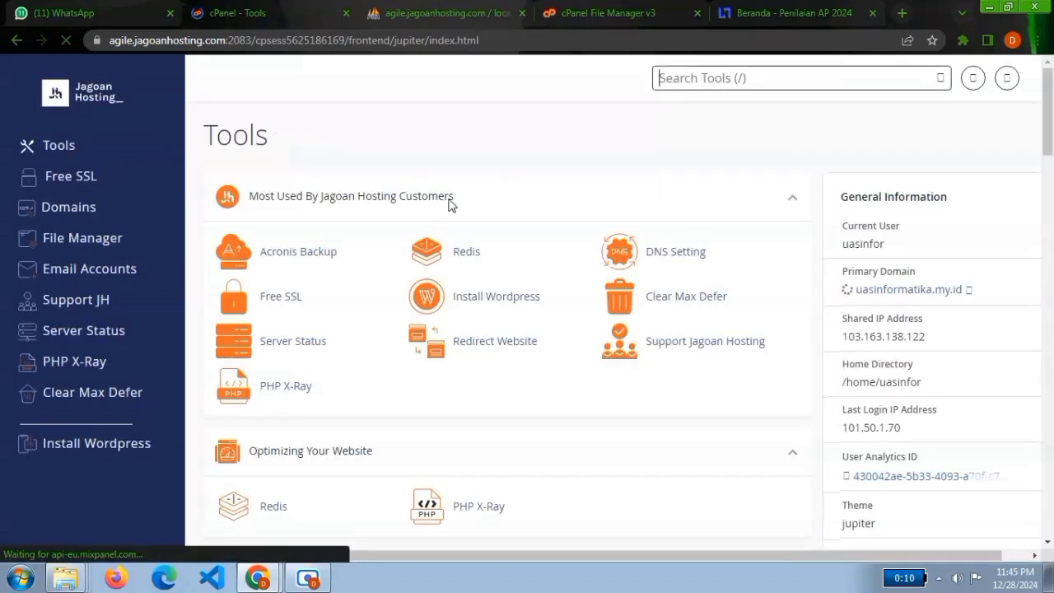
pyautogui.moveTo(1051, 132); pyautogui.dragTo(1050, 392)
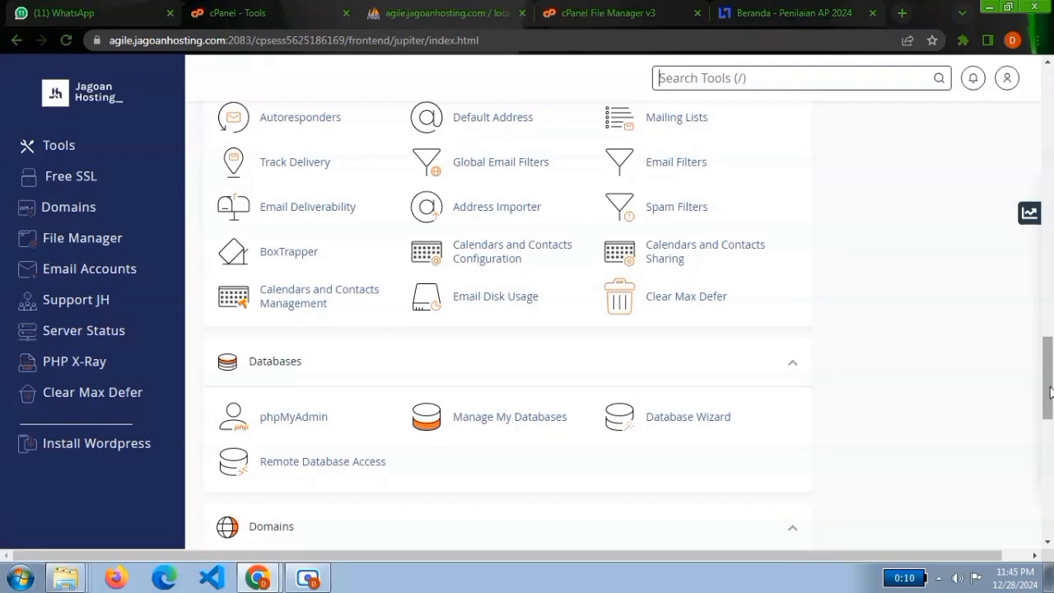
pyautogui.moveTo(1051, 391); pyautogui.dragTo(1042, 423)
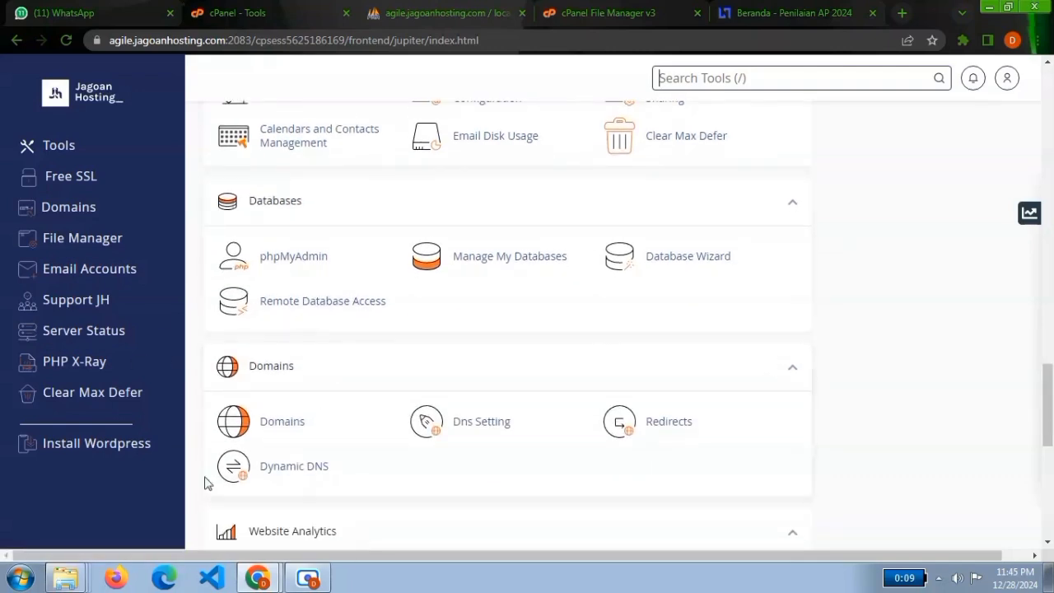
pyautogui.click(276, 428)
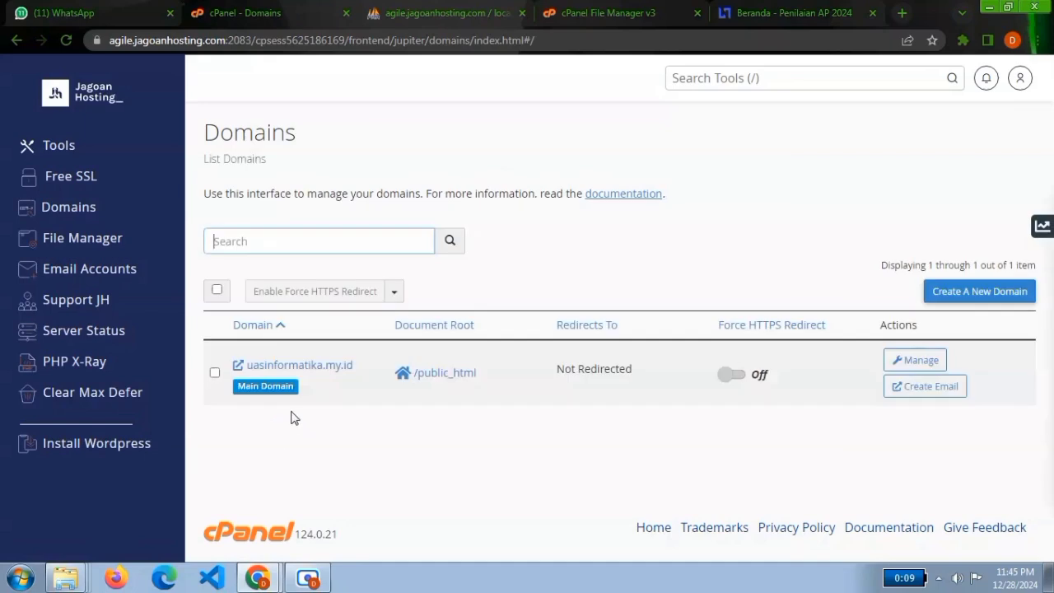
pyautogui.click(668, 235)
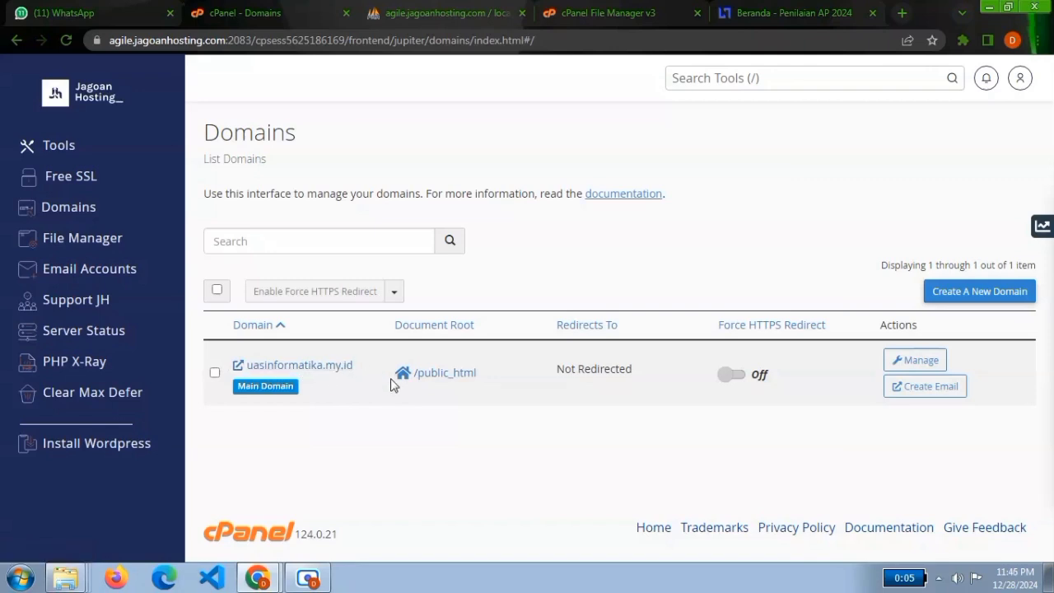
pyautogui.click(999, 293)
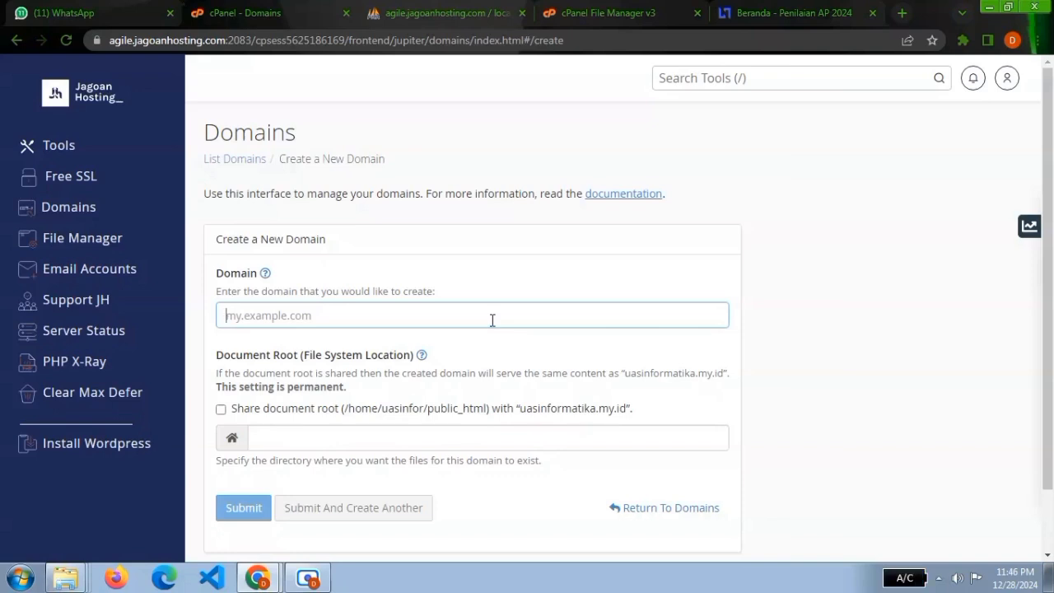
# Enter domainbaru.uasinformatika.my.id as the name of the new domain.
pyautogui.write('domainbaru.')
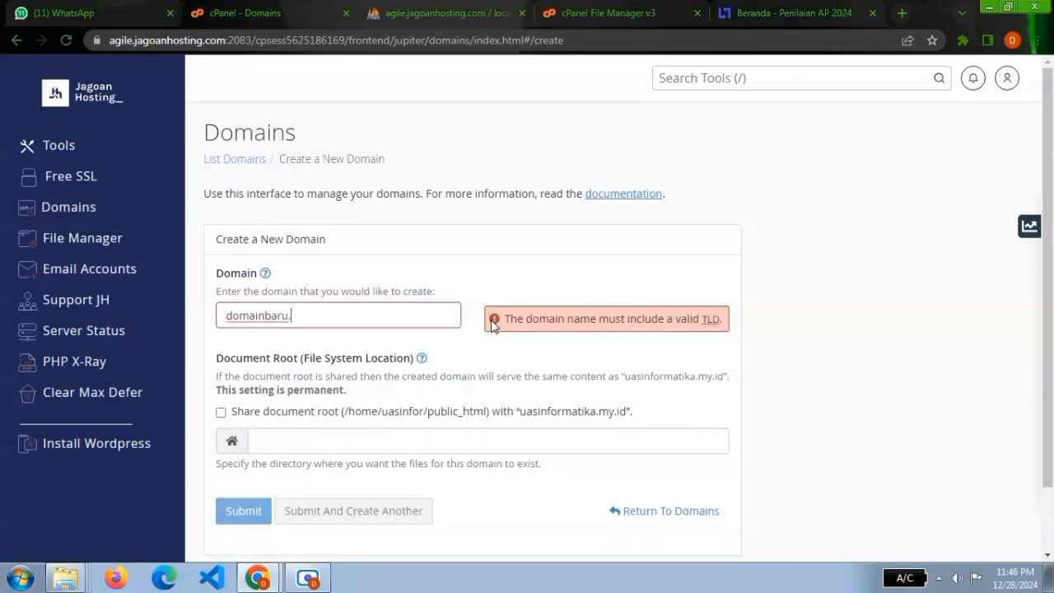
pyautogui.write('uas')
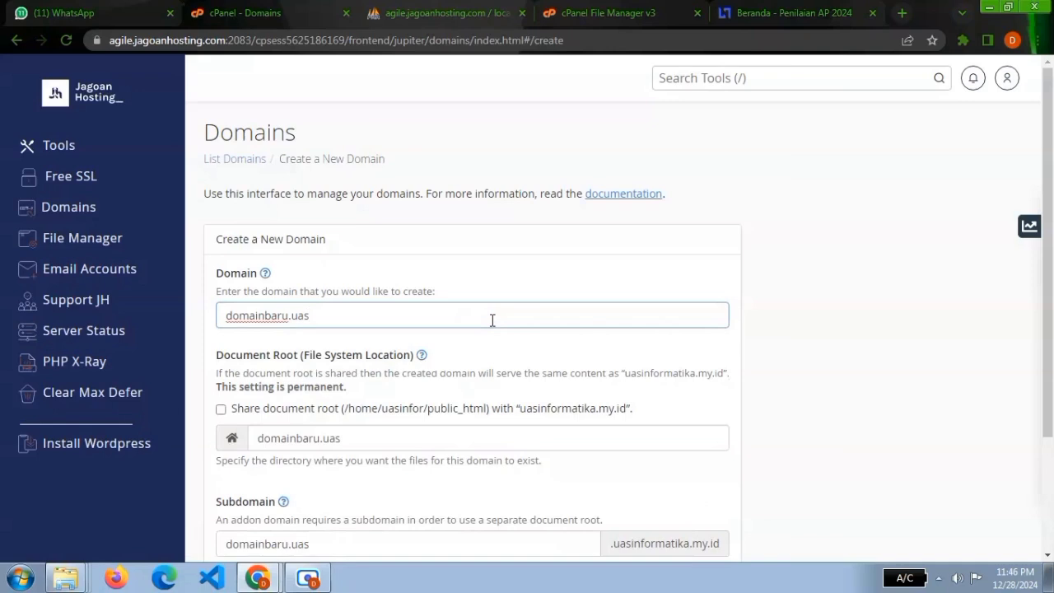
pyautogui.write('informatika.m')
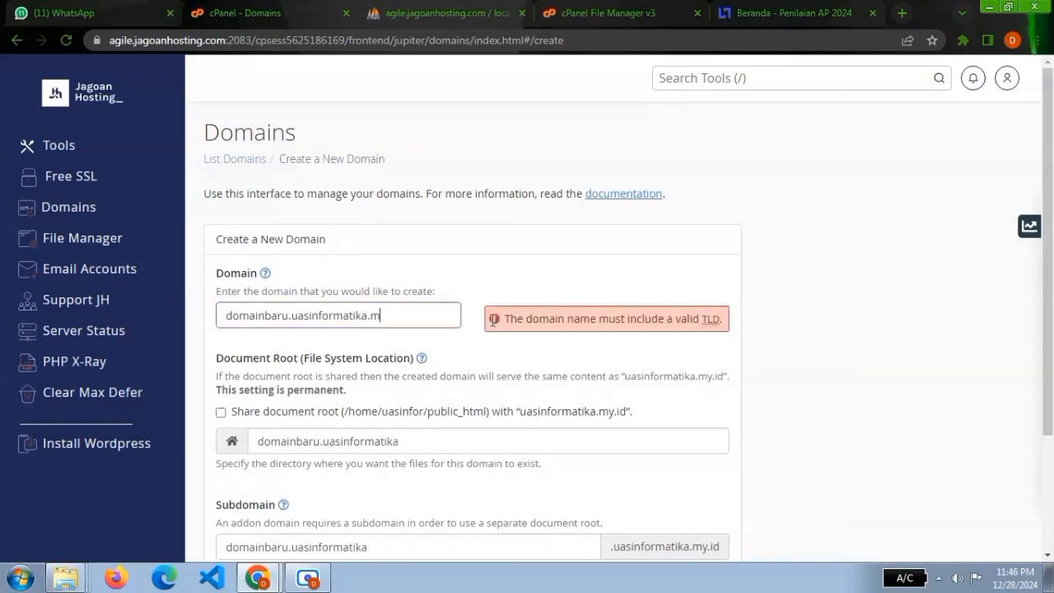
pyautogui.write('y.id')
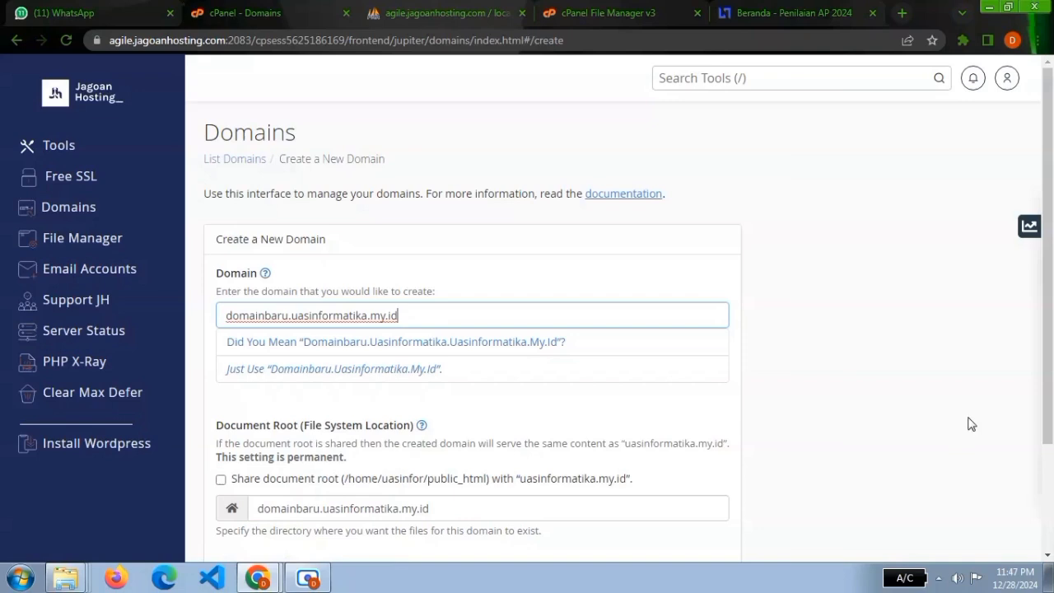
pyautogui.moveTo(1052, 250); pyautogui.dragTo(1033, 369)
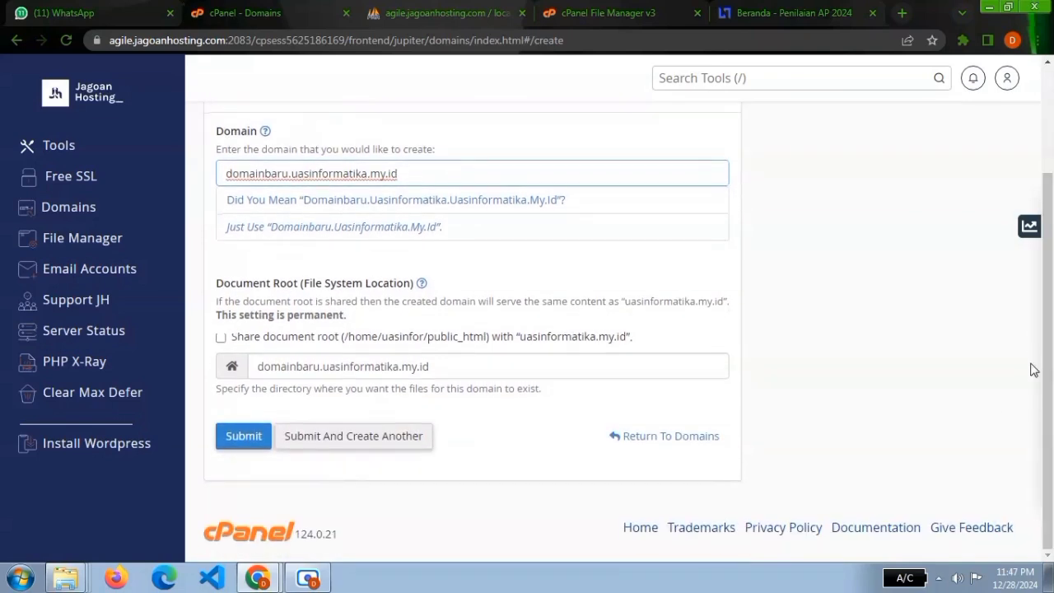
pyautogui.click(532, 354)
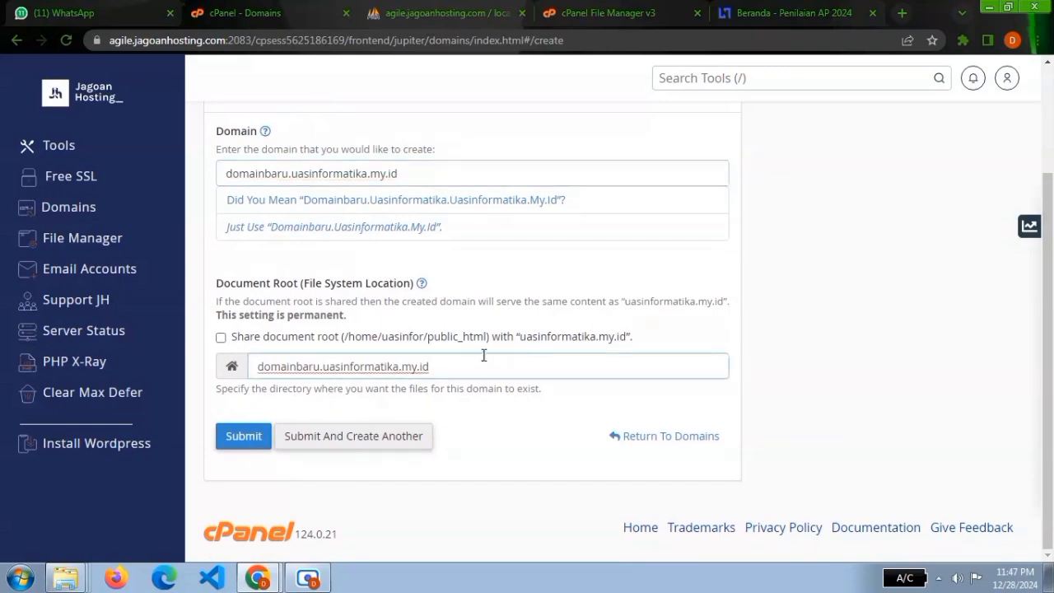
pyautogui.moveTo(486, 360); pyautogui.dragTo(245, 398)
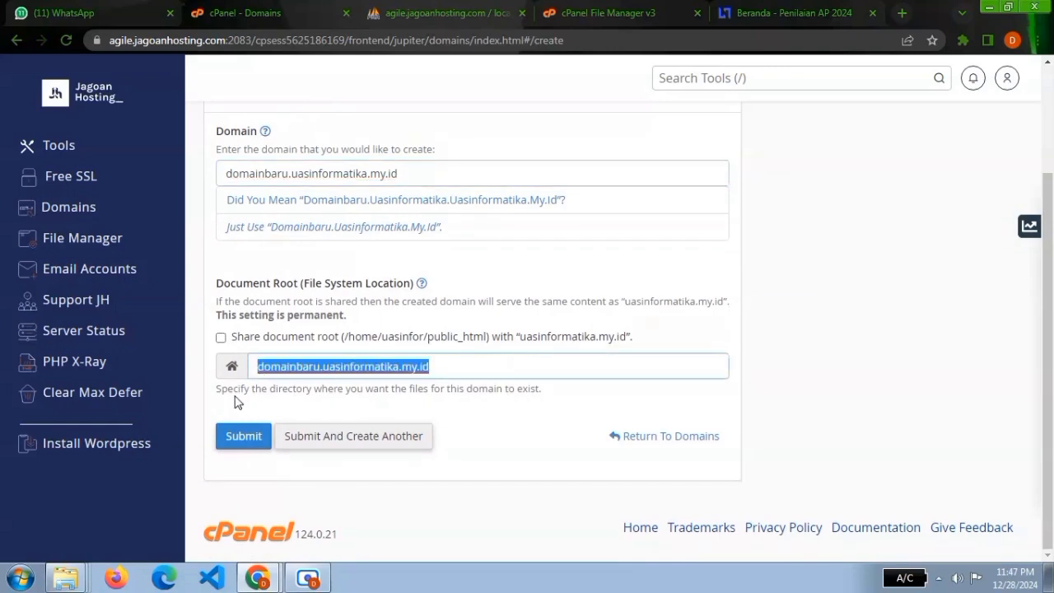
pyautogui.press('BackSpace')
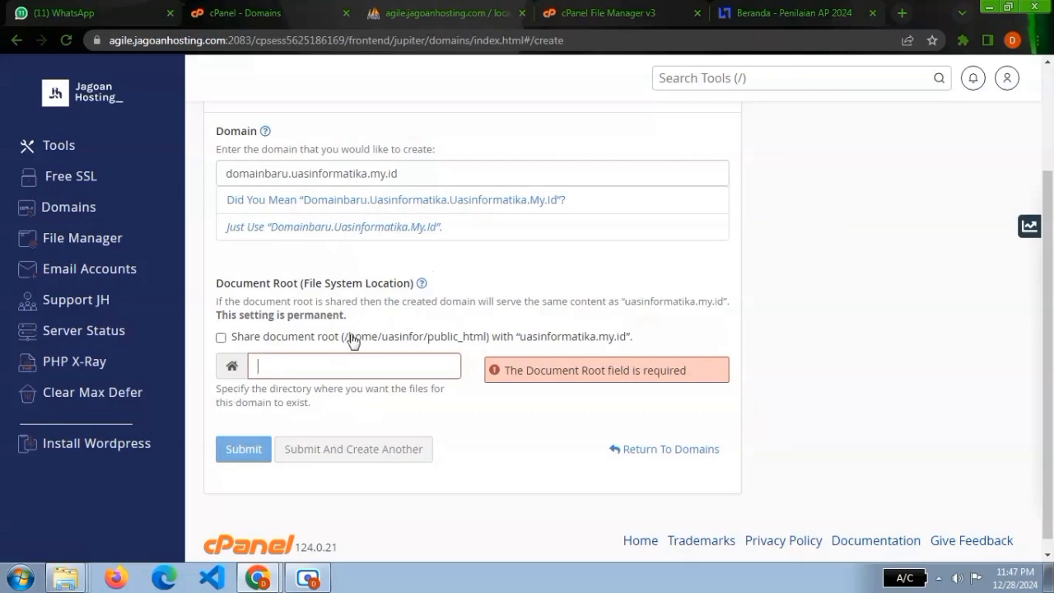
pyautogui.moveTo(349, 341); pyautogui.dragTo(489, 342)
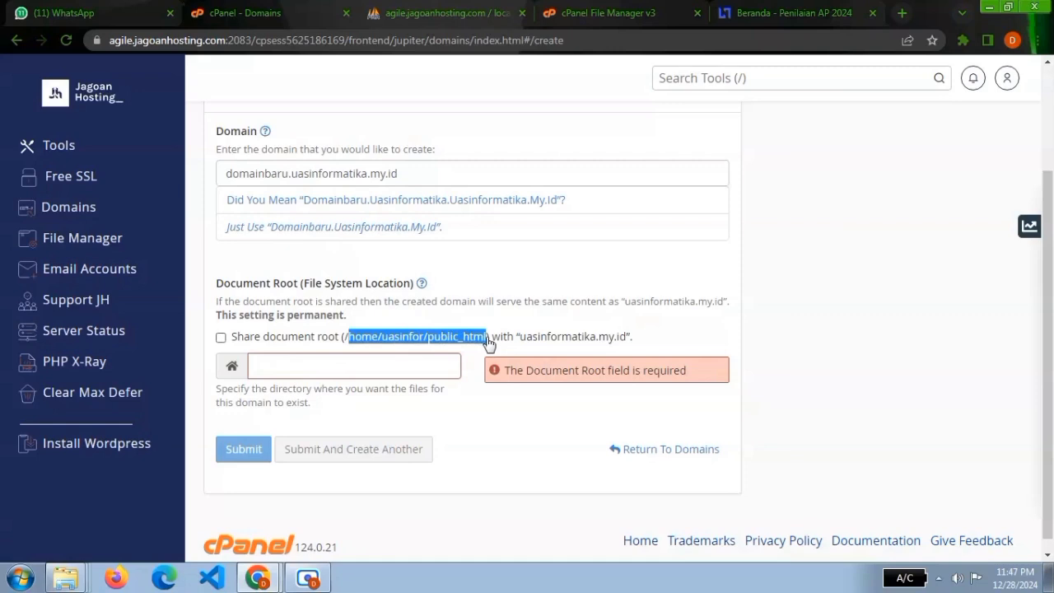
pyautogui.click(343, 339)
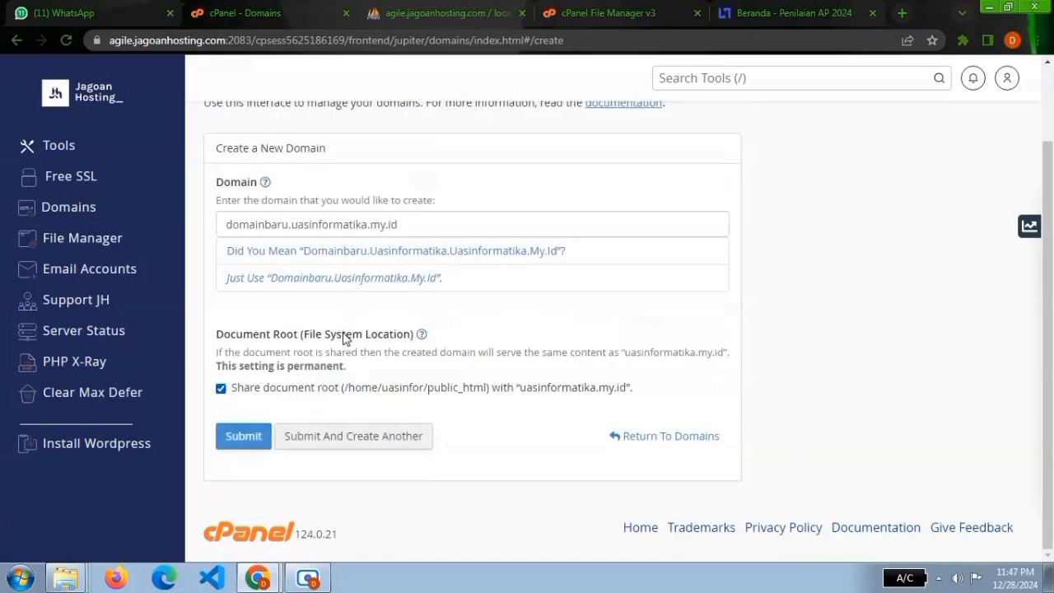
pyautogui.click(308, 388)
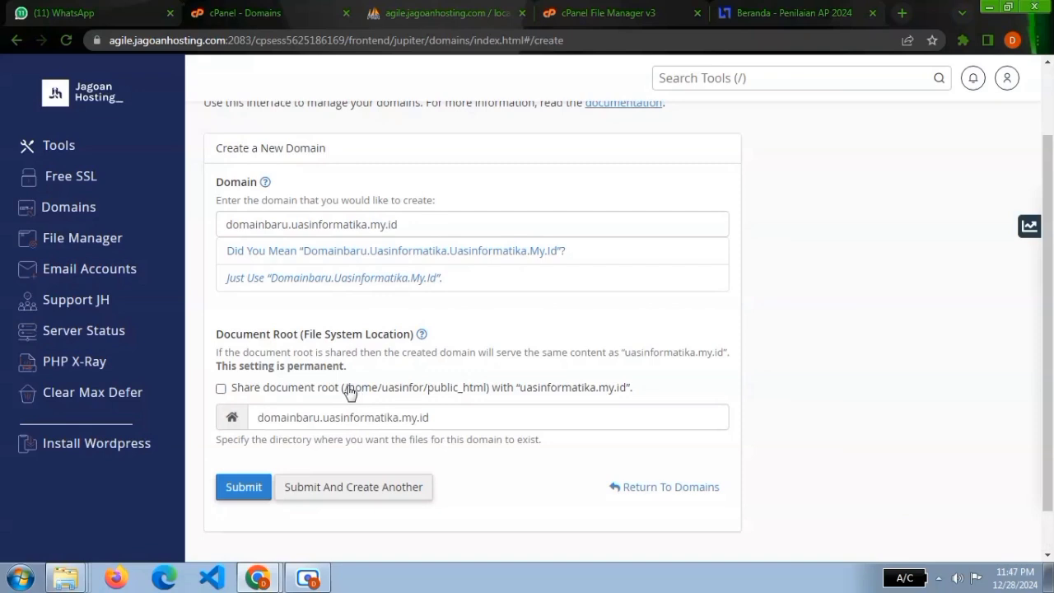
# Replace the new domain's document root with /home/uasinfor/public_html, copying the path from the shared document root option.
pyautogui.moveTo(349, 393); pyautogui.dragTo(489, 400)
pyautogui.hotkey('ctrl', 'c')
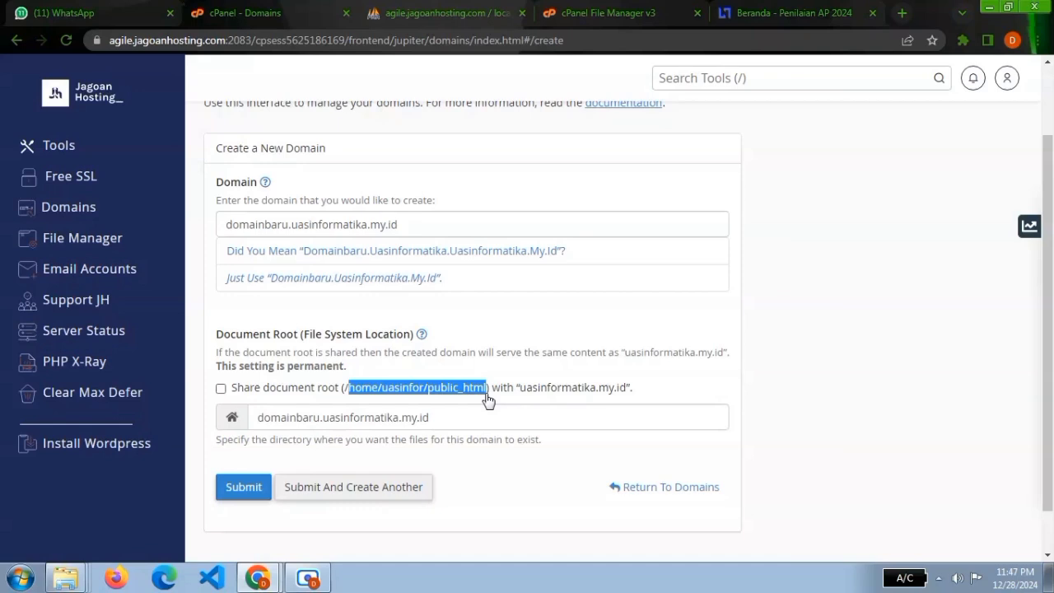
pyautogui.moveTo(443, 420); pyautogui.dragTo(249, 420)
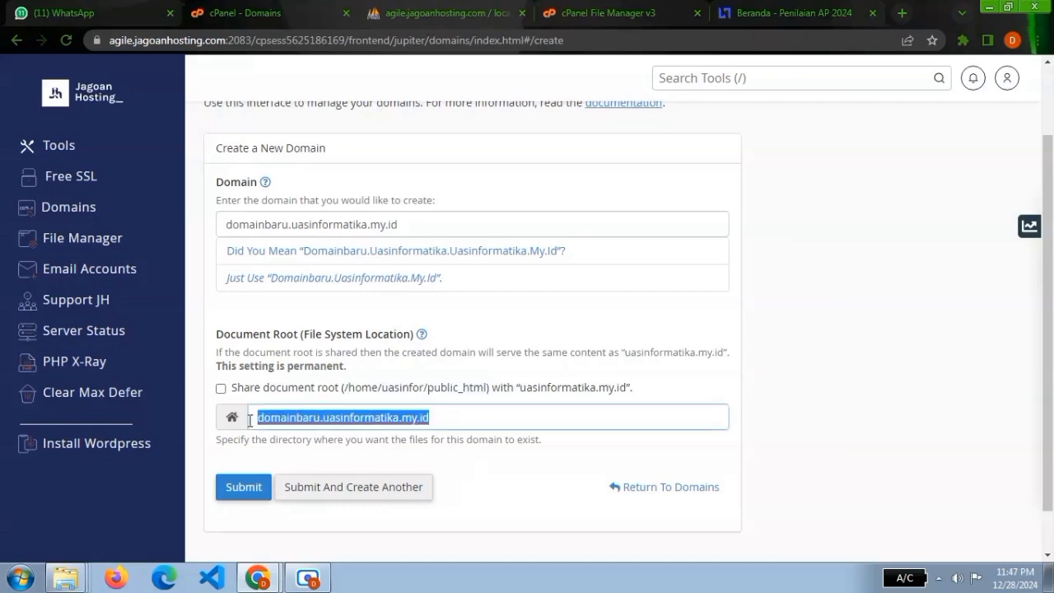
pyautogui.hotkey('ctrl', 'v')
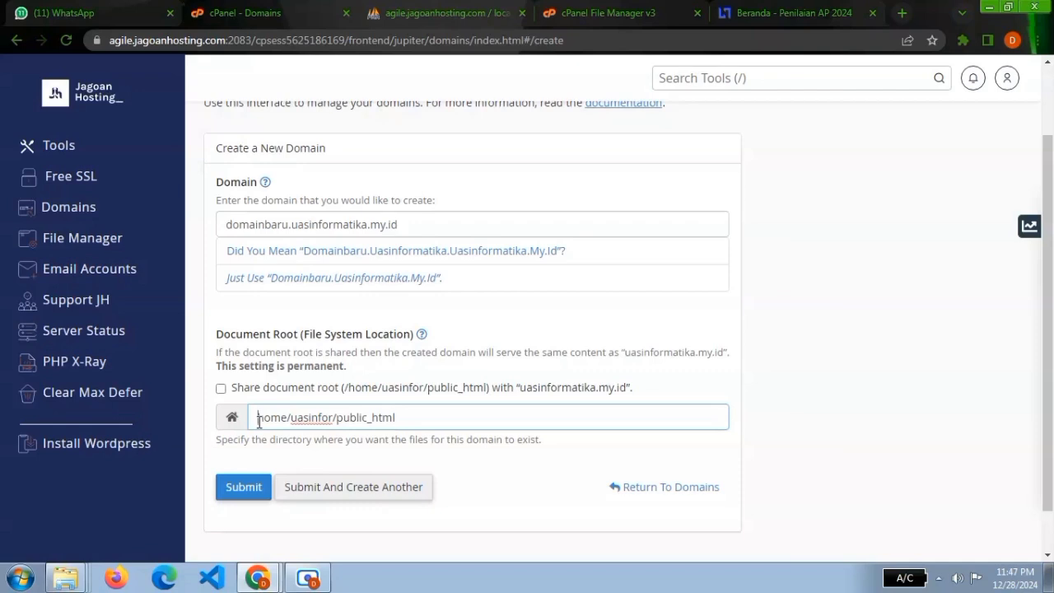
pyautogui.click(259, 418)
pyautogui.write('/')
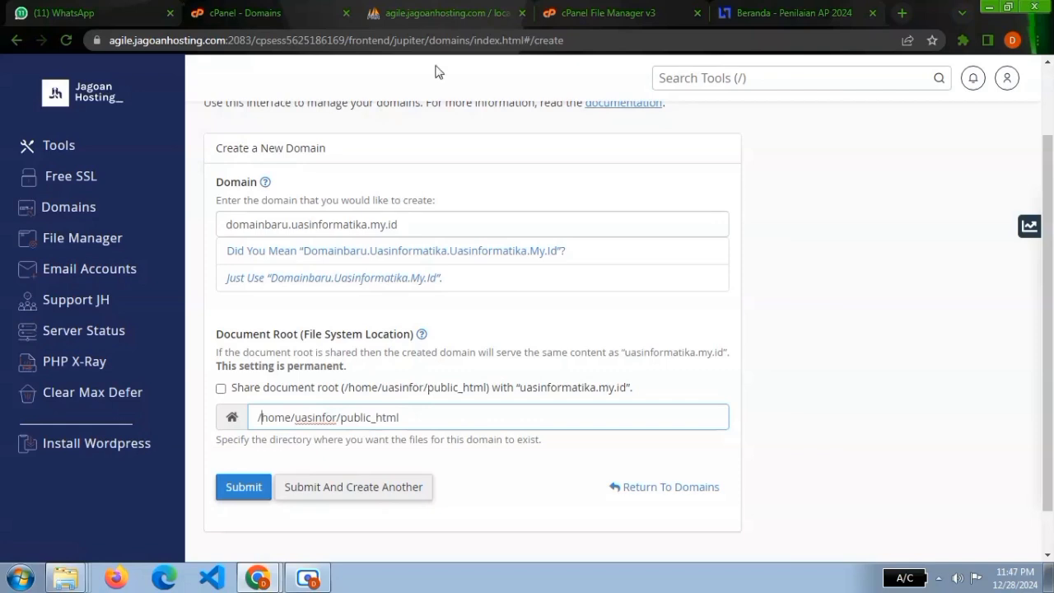
# Switch to the open File Manager and create a folder named domainbaru in public_html.
pyautogui.click(595, 7)
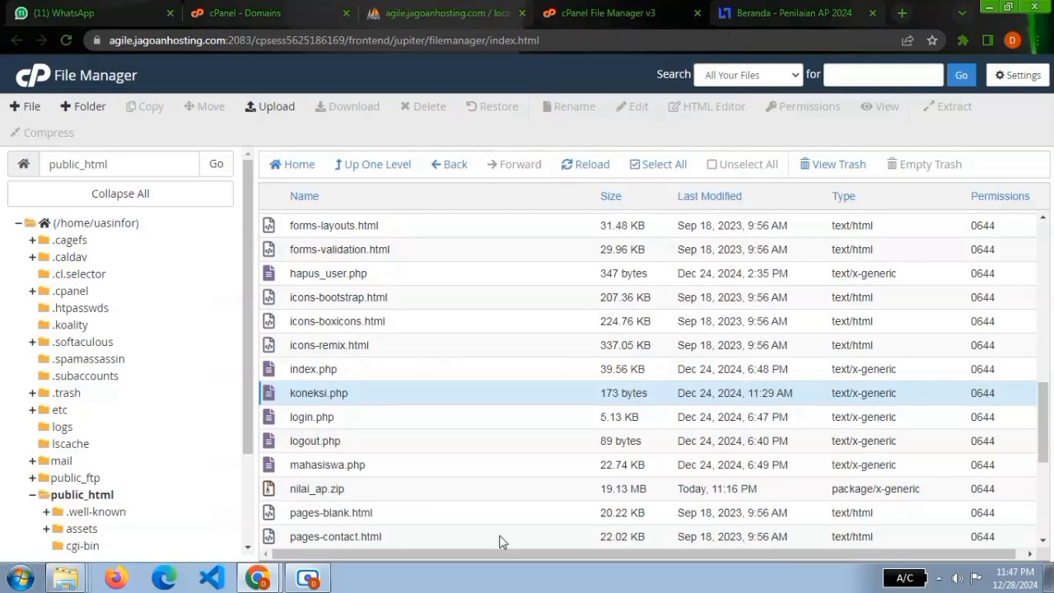
pyautogui.moveTo(1044, 421); pyautogui.dragTo(1006, 257)
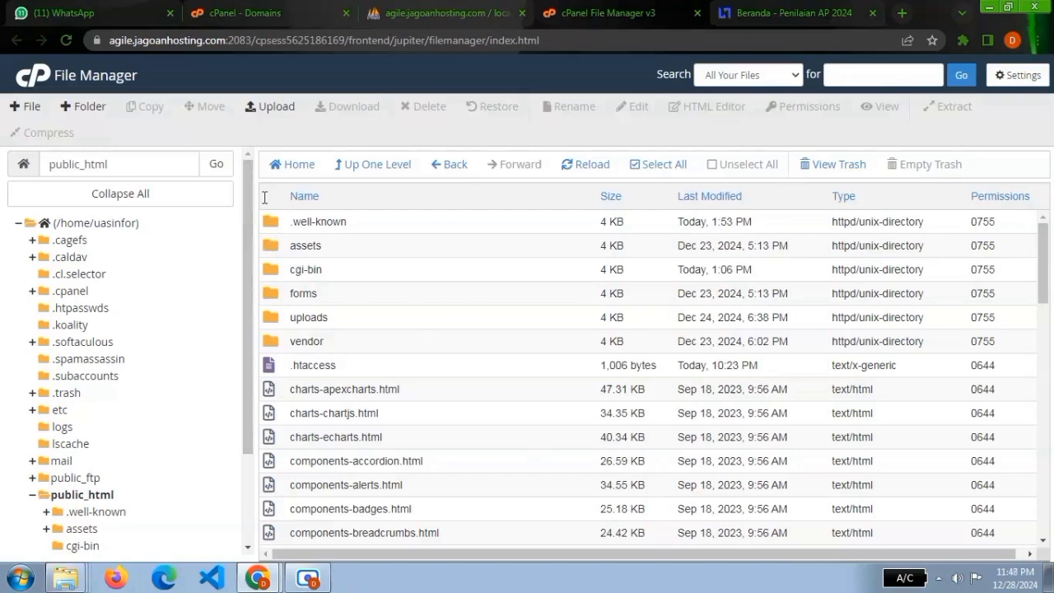
pyautogui.click(90, 107)
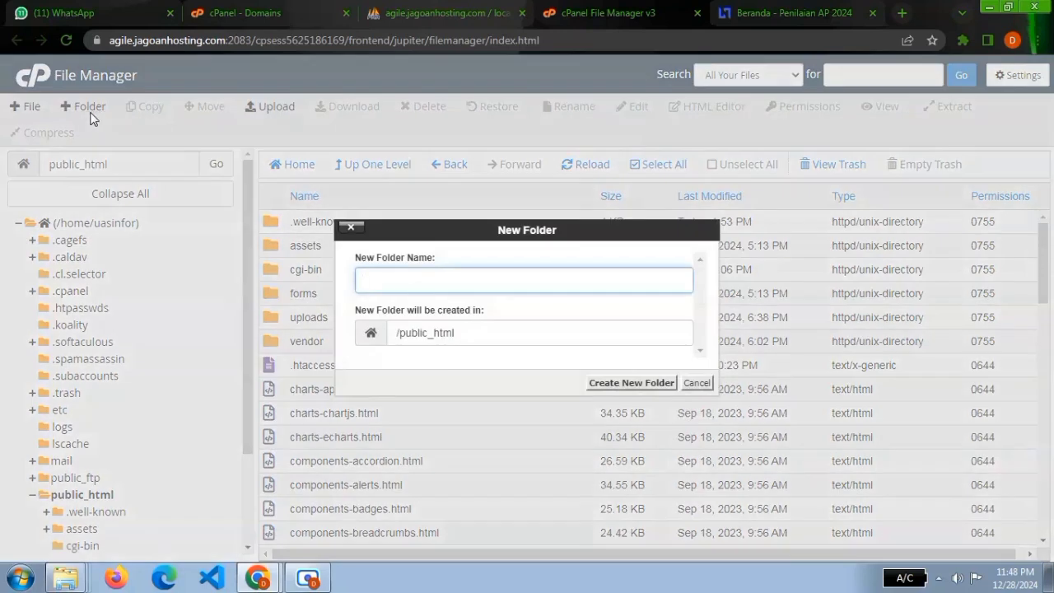
pyautogui.write('domainbaru')
pyautogui.click(622, 384)
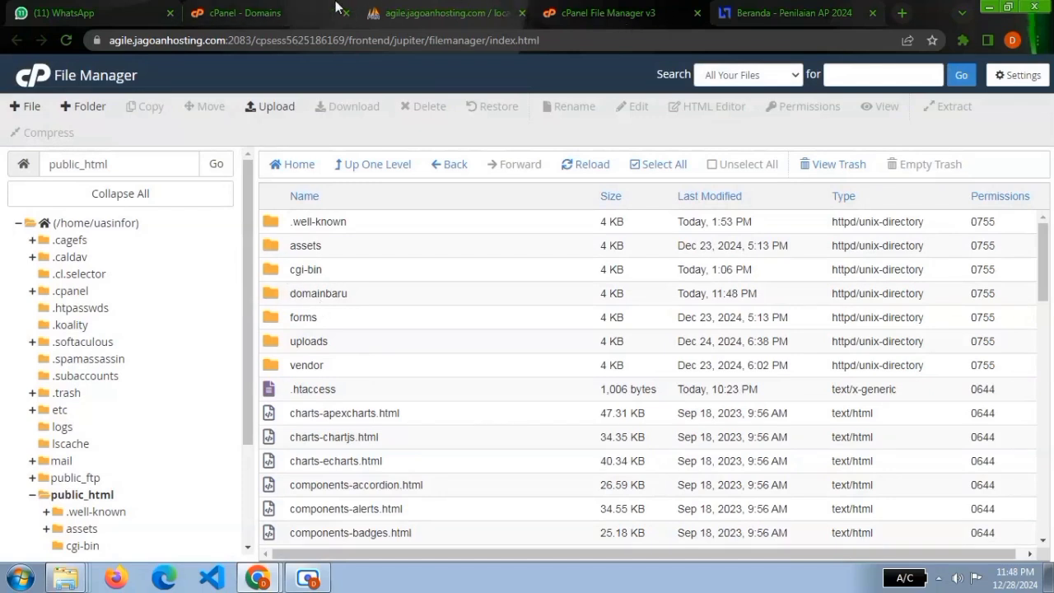
# Return to the new domain form, complete the document root as /home/uasinfor/public_html/domainbaru and submit the domain.
pyautogui.click(294, 8)
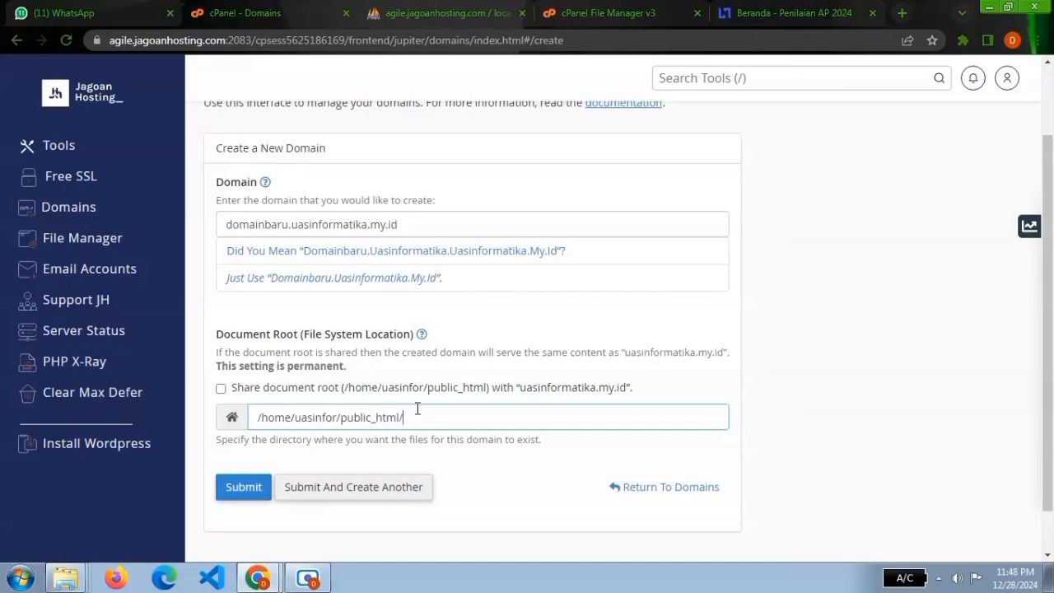
pyautogui.click(418, 408)
pyautogui.write('domainbaru')
pyautogui.click(240, 496)
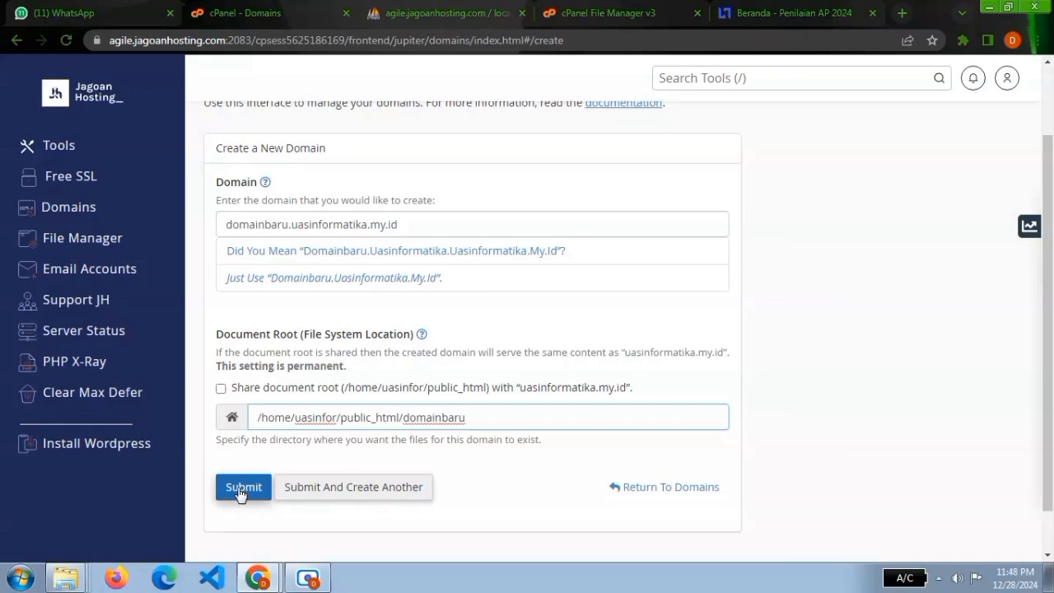
# Try to submit the new domain and accept the suggested name domainbaru.uasinformatika.uasinformatika.my.id.
pyautogui.click(240, 494)
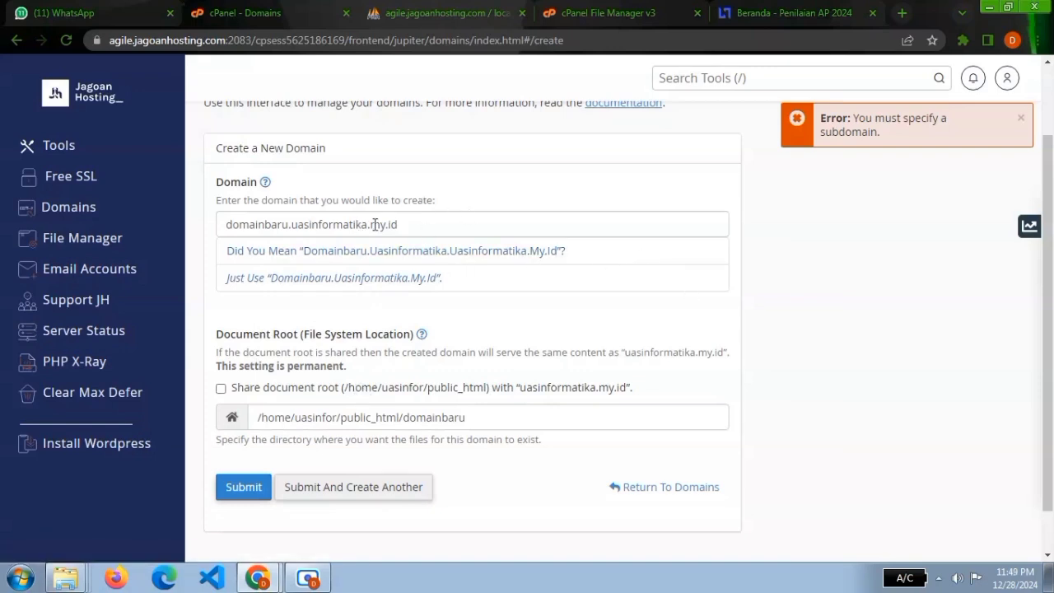
pyautogui.click(354, 250)
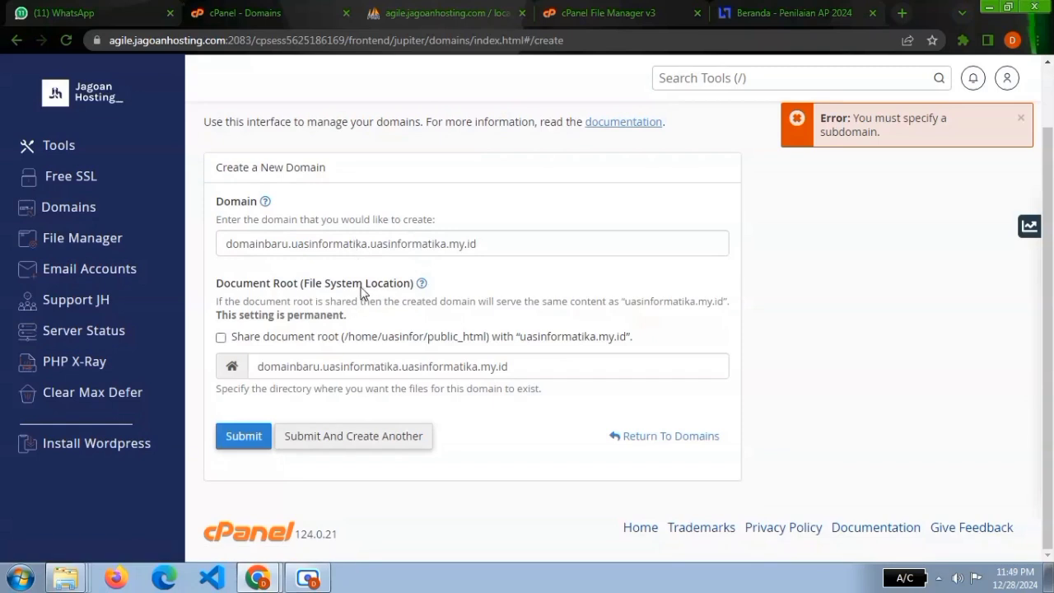
# Correct the name to domainbaru.uasinformatika.my.id, choose to use it as entered, and create the domain with document root domainbaru.uasinformatika.my.id.
pyautogui.moveTo(370, 244); pyautogui.dragTo(293, 247)
pyautogui.press('BackSpace')
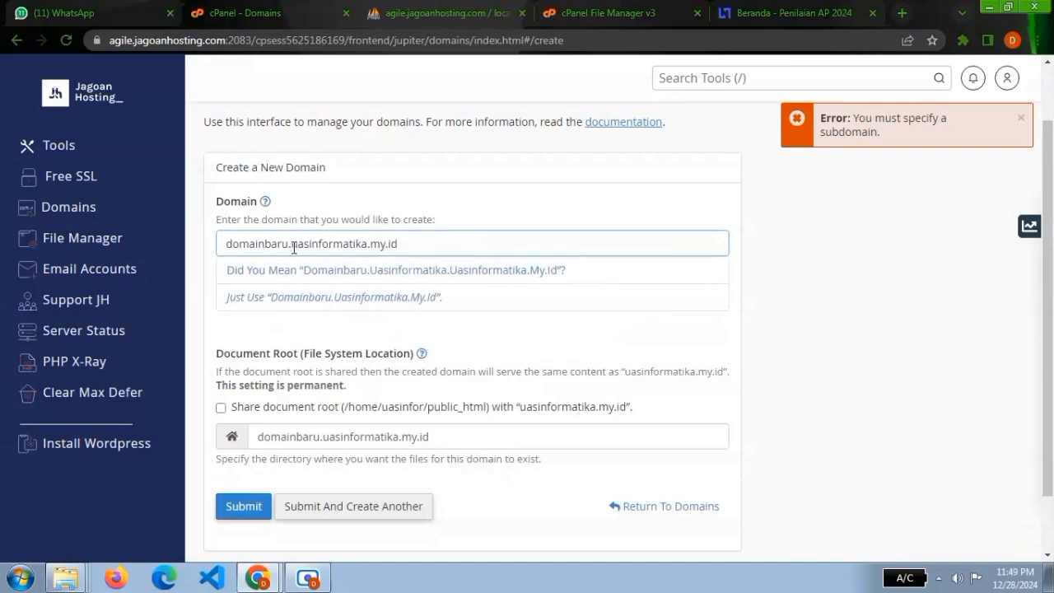
pyautogui.click(369, 296)
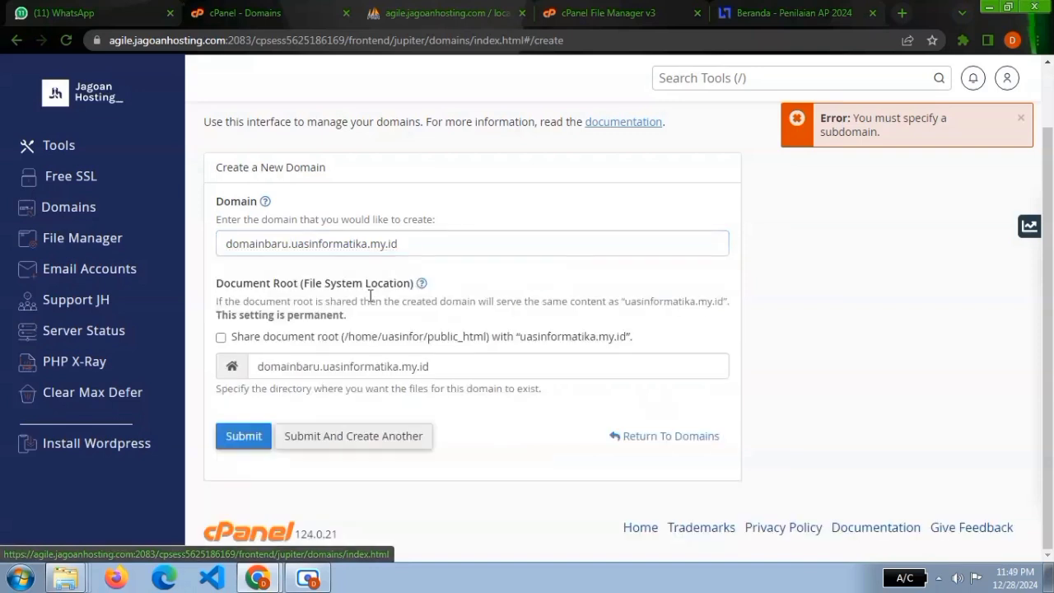
pyautogui.click(244, 443)
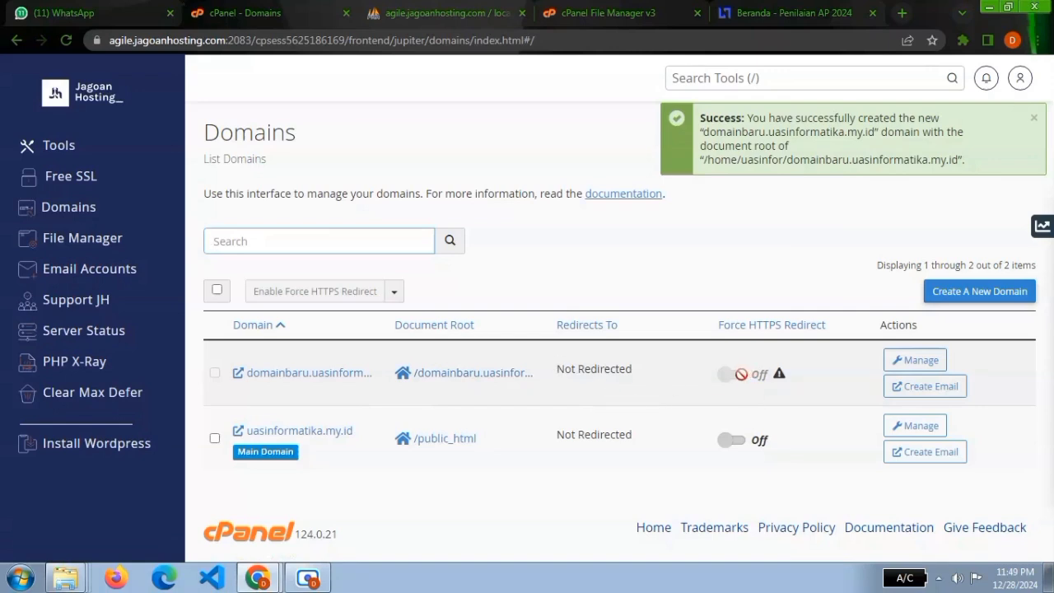
pyautogui.moveTo(779, 377)
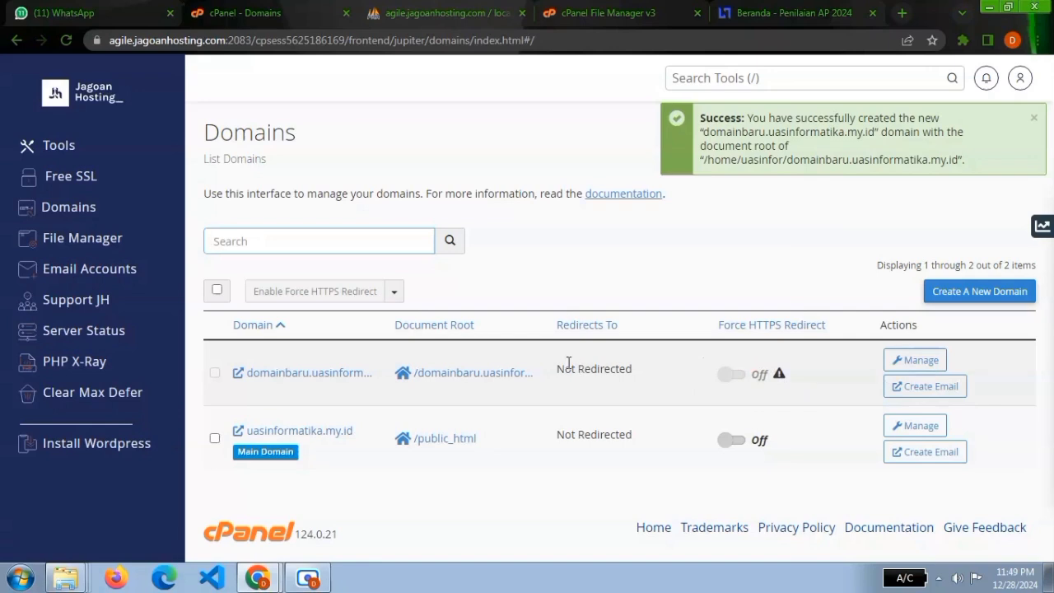